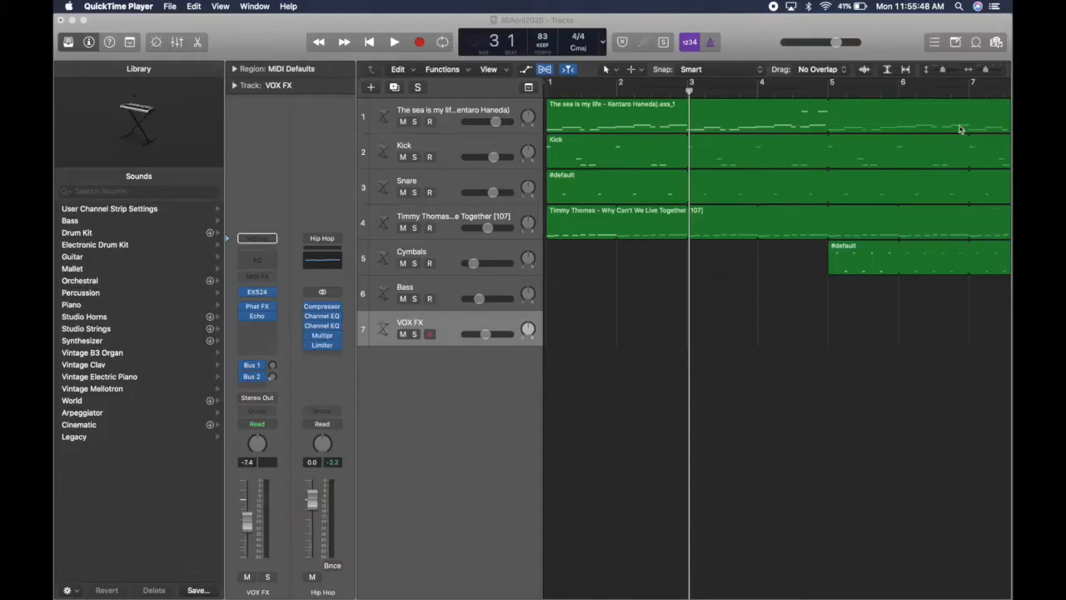
# Add the song "The sea is my life" from the media browser as a new audio track starting at bar 1
pyautogui.click(999, 42)
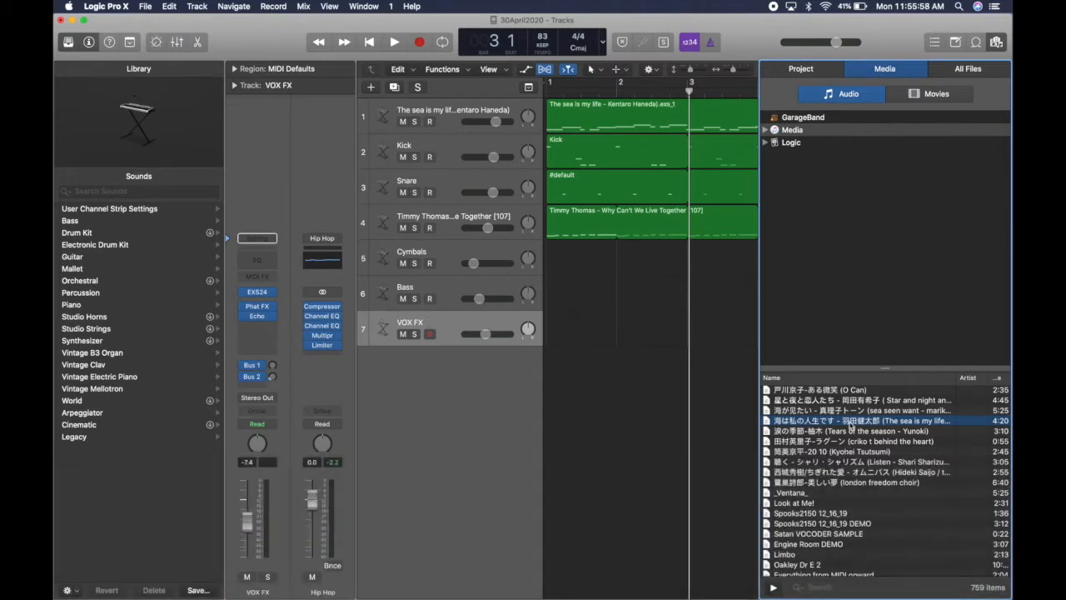
pyautogui.moveTo(679, 400); pyautogui.dragTo(551, 363)
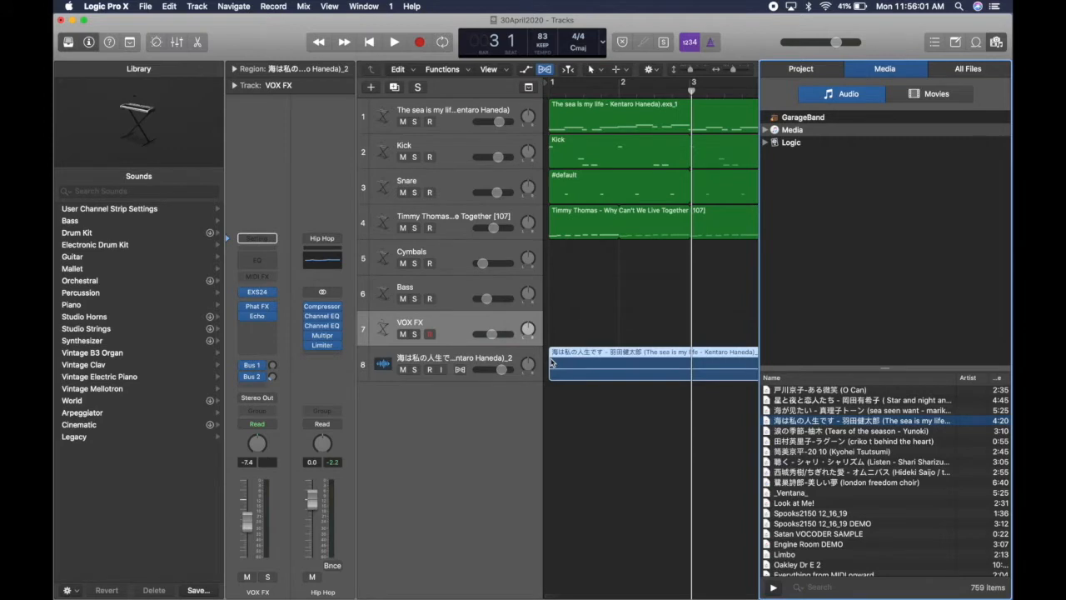
pyautogui.click(998, 42)
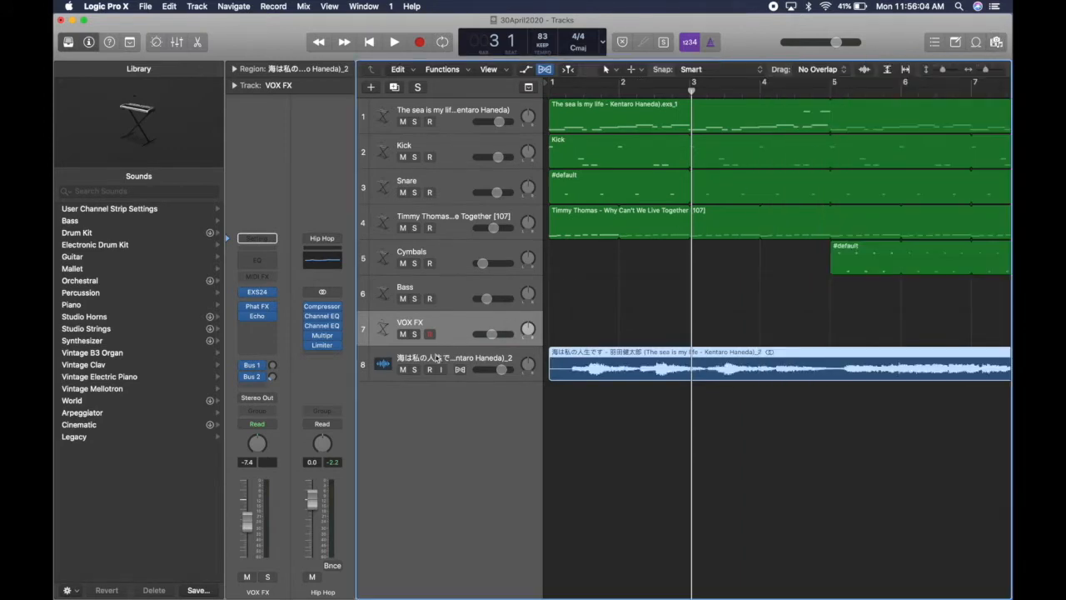
# Solo the imported song track and play it back to listen for parts to chop
pyautogui.click(415, 369)
pyautogui.press('space')
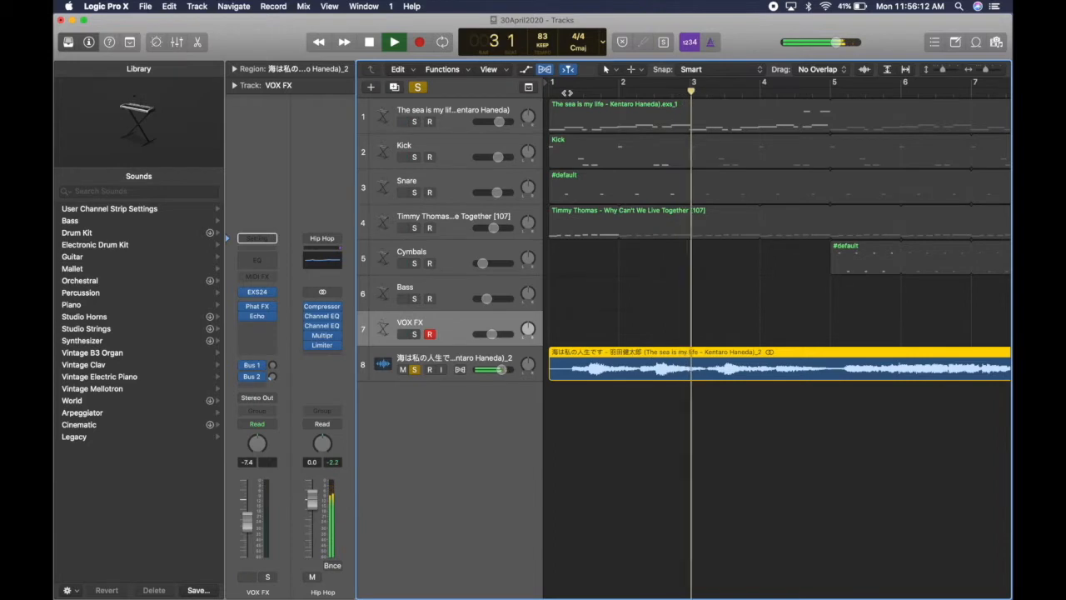
pyautogui.scroll(-3, 790, 420)
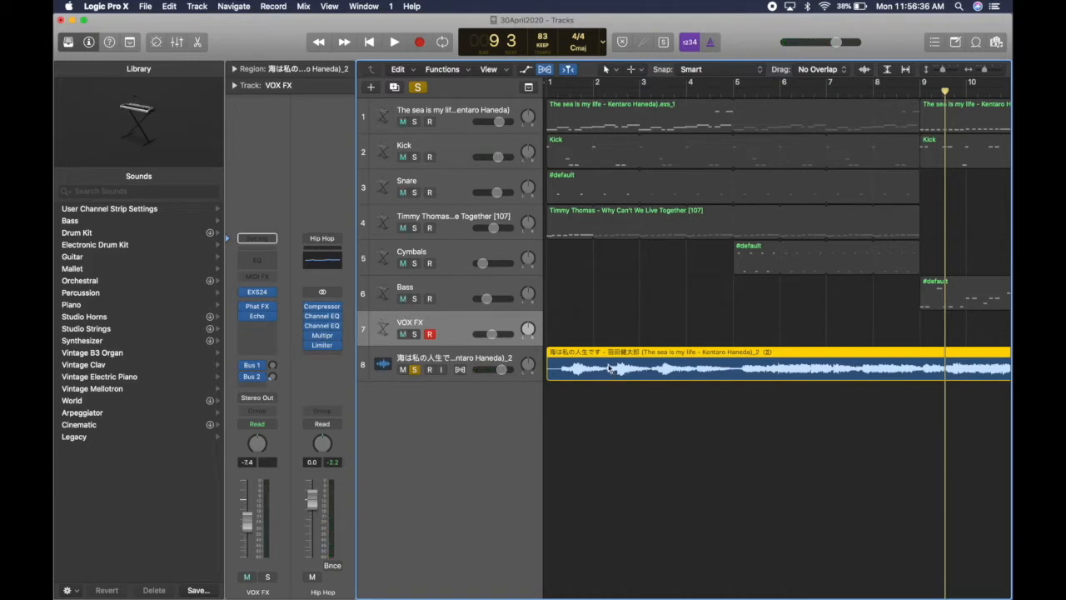
# Enable Flex editing on the imported audio track in Polyphonic (Auto) mode
pyautogui.click(454, 357)
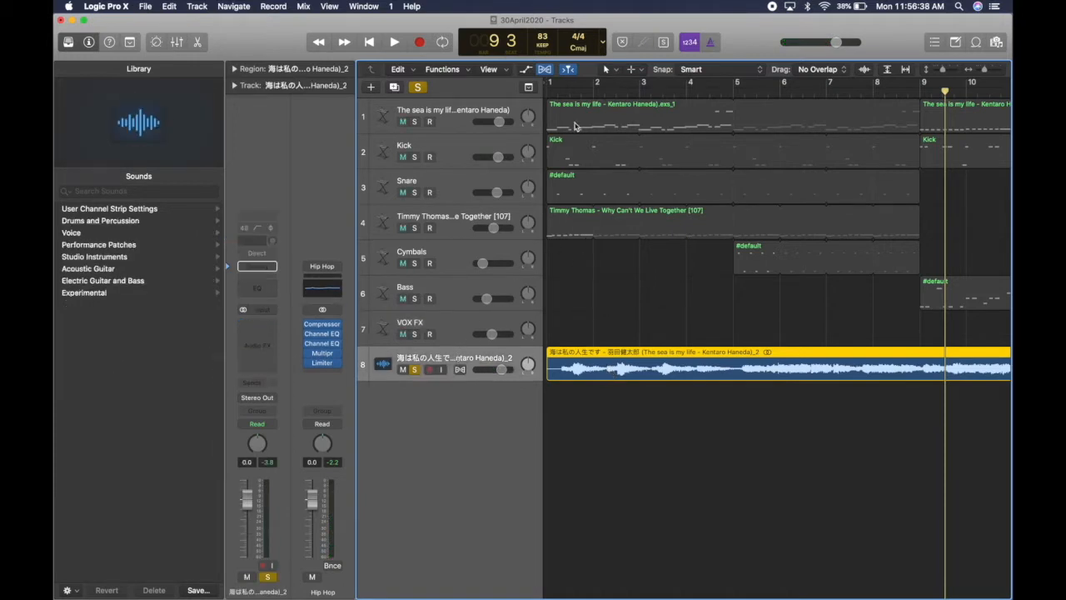
pyautogui.click(716, 73)
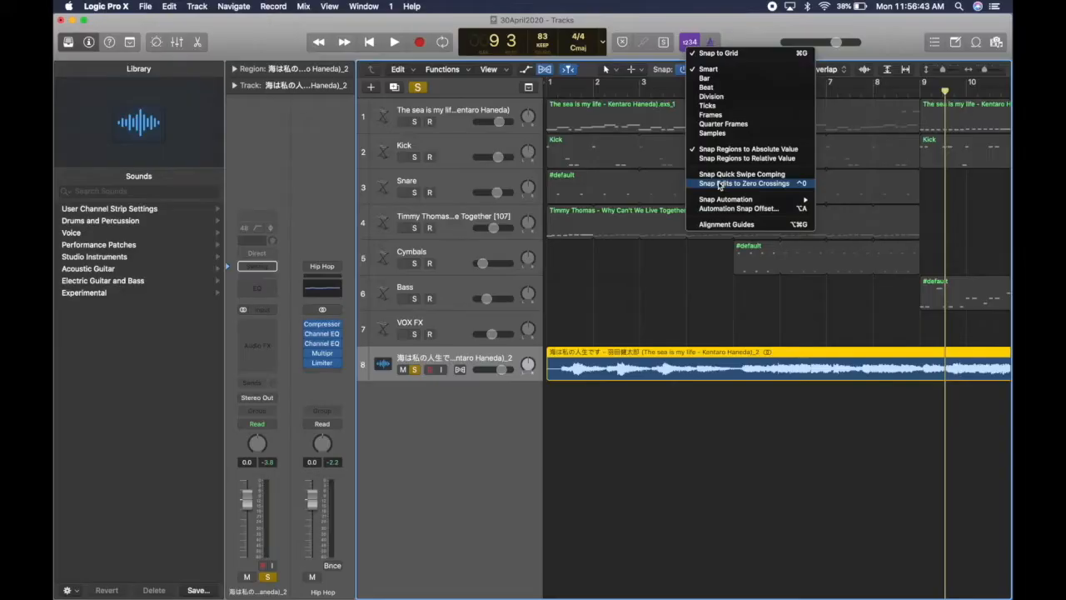
pyautogui.click(469, 314)
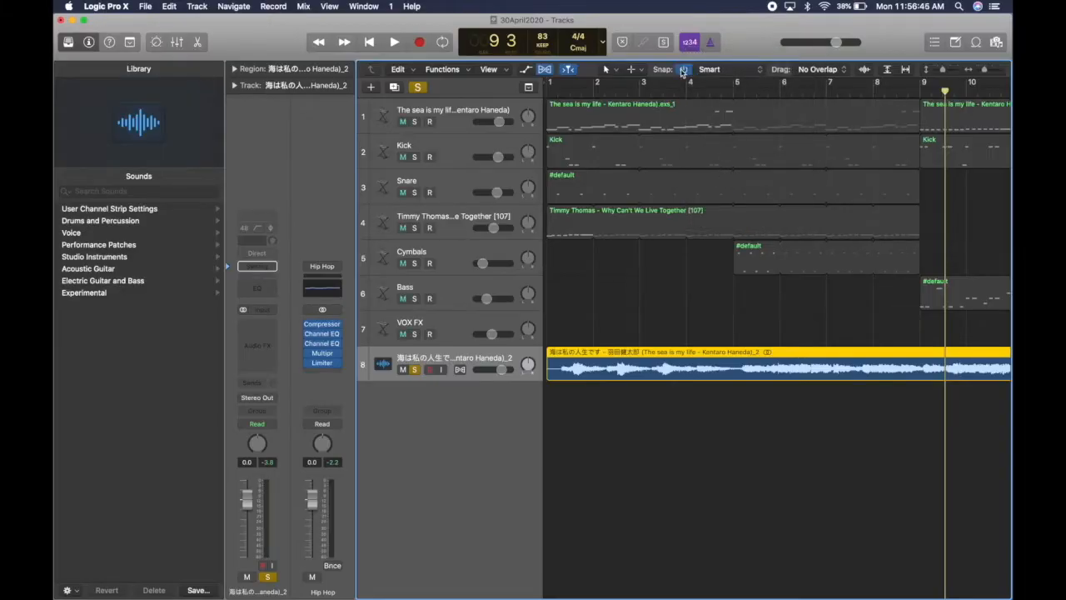
pyautogui.click(545, 70)
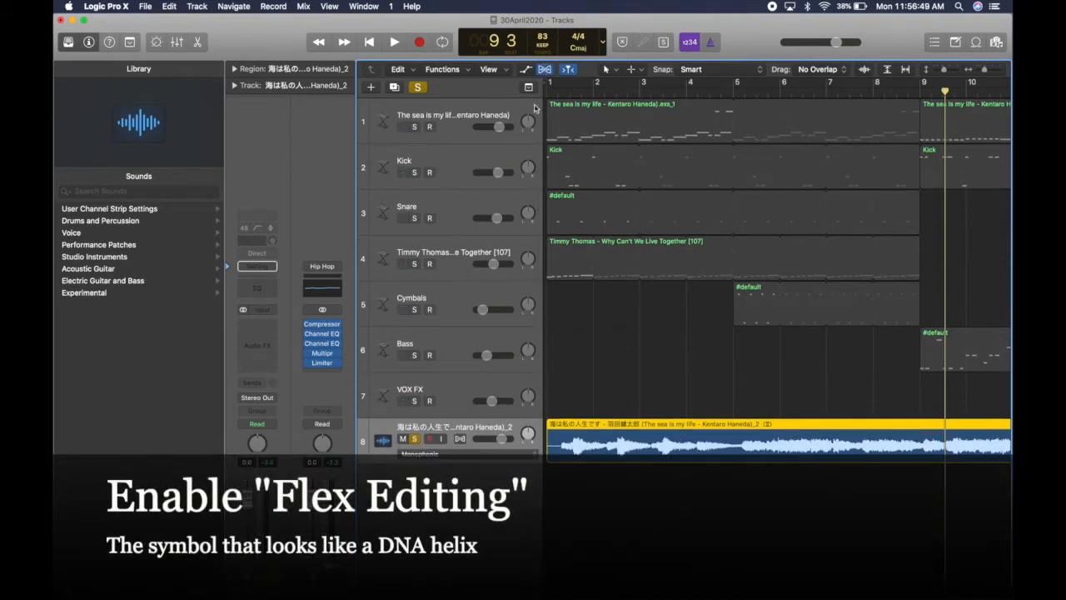
pyautogui.click(462, 440)
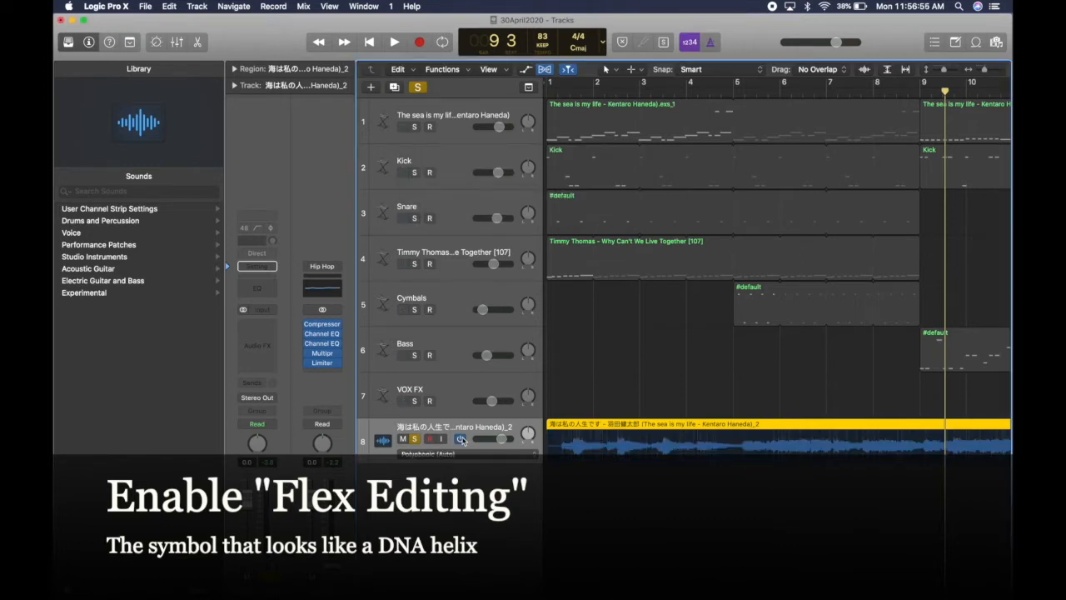
# Place flex markers at the chop points in the song's waveform between bars 1 and 4
pyautogui.scroll(5, 638, 436)
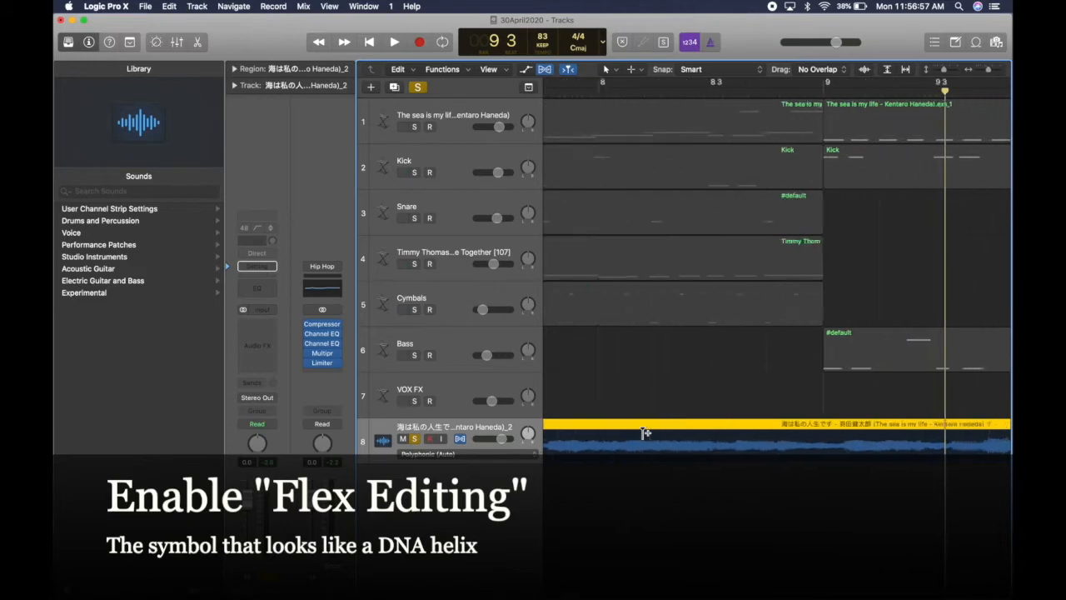
pyautogui.hscroll(-15, 644, 433)
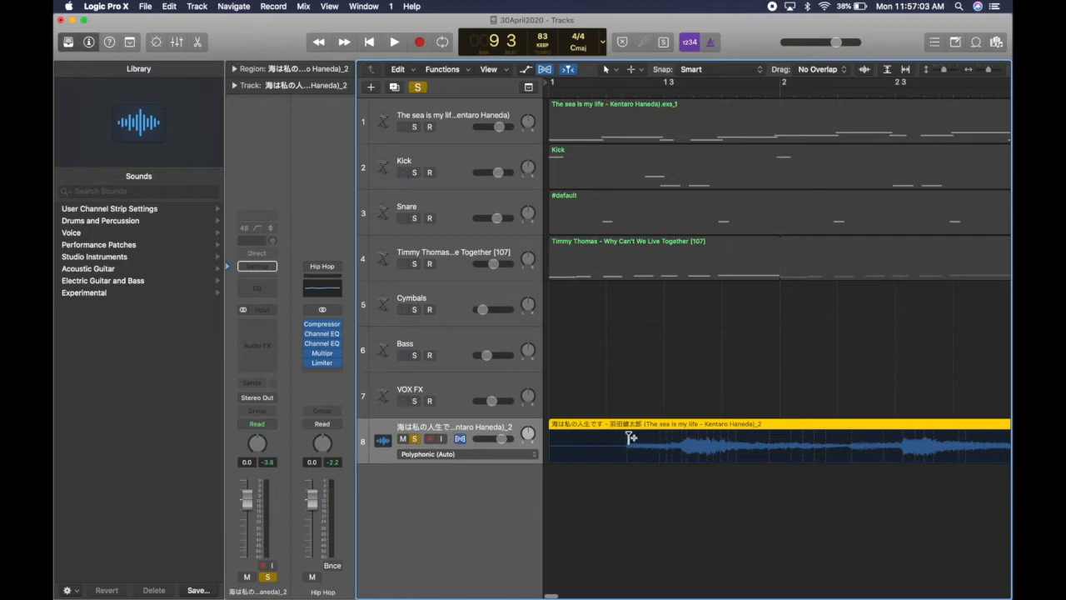
pyautogui.click(682, 437)
pyautogui.hscroll(3, 852, 437)
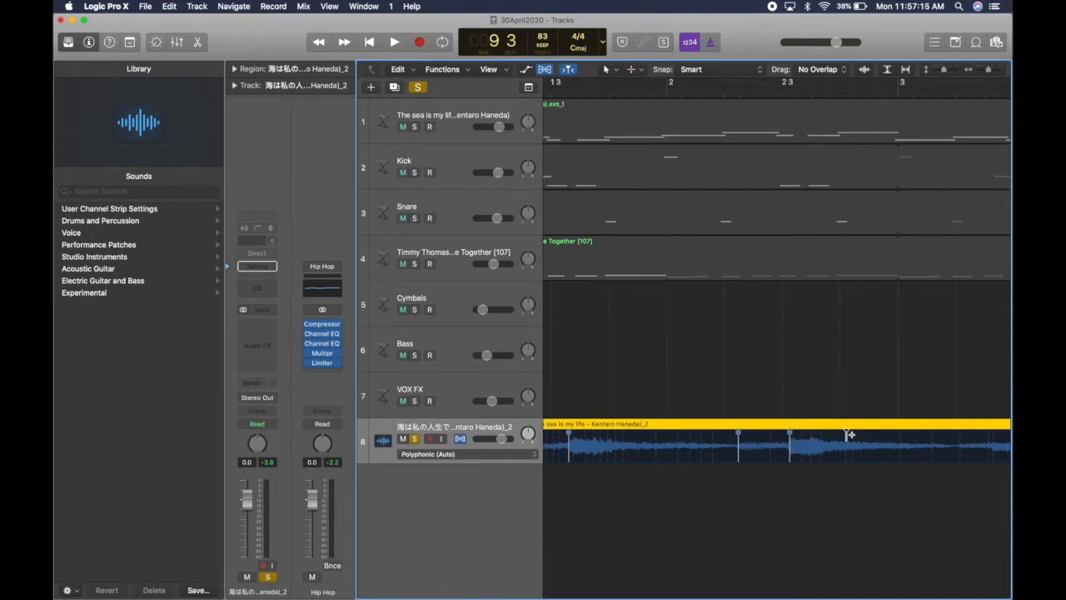
pyautogui.hscroll(6, 963, 437)
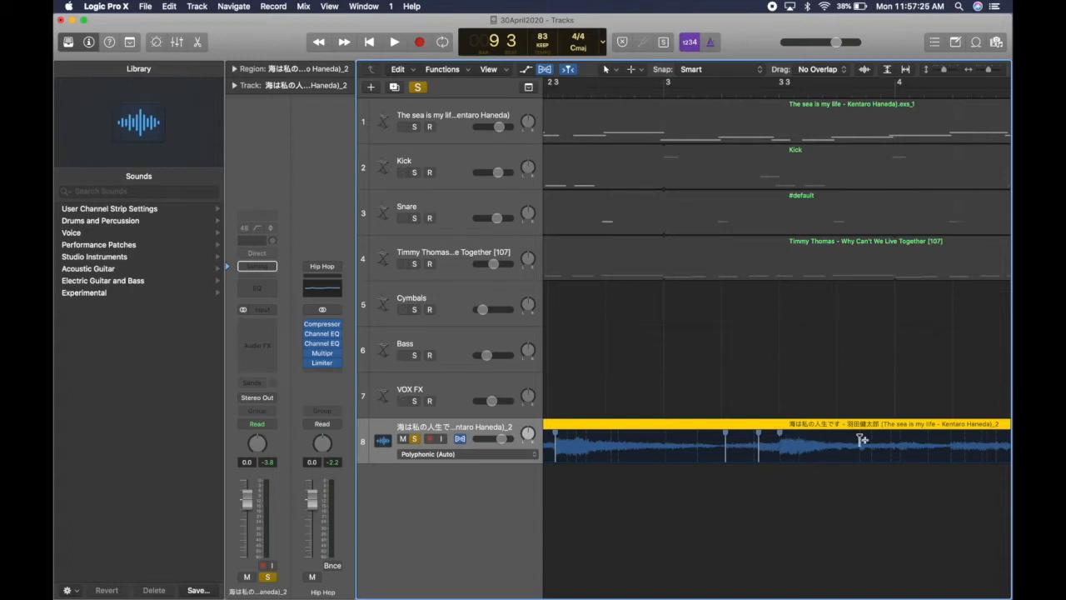
# Slice the audio region at its flex markers
pyautogui.scroll(-6, 734, 483)
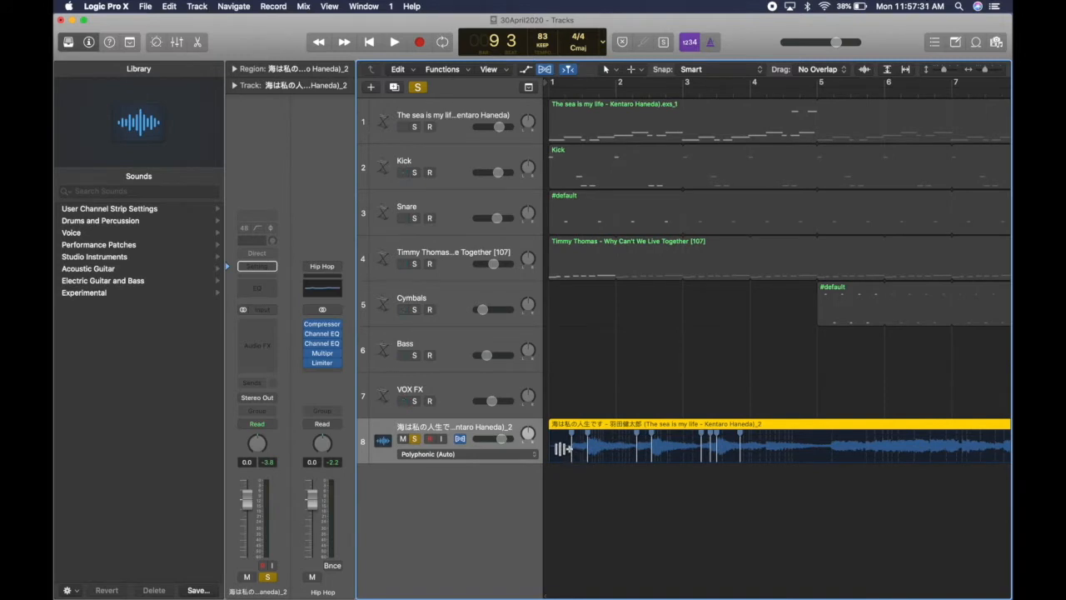
pyautogui.rightClick(563, 451)
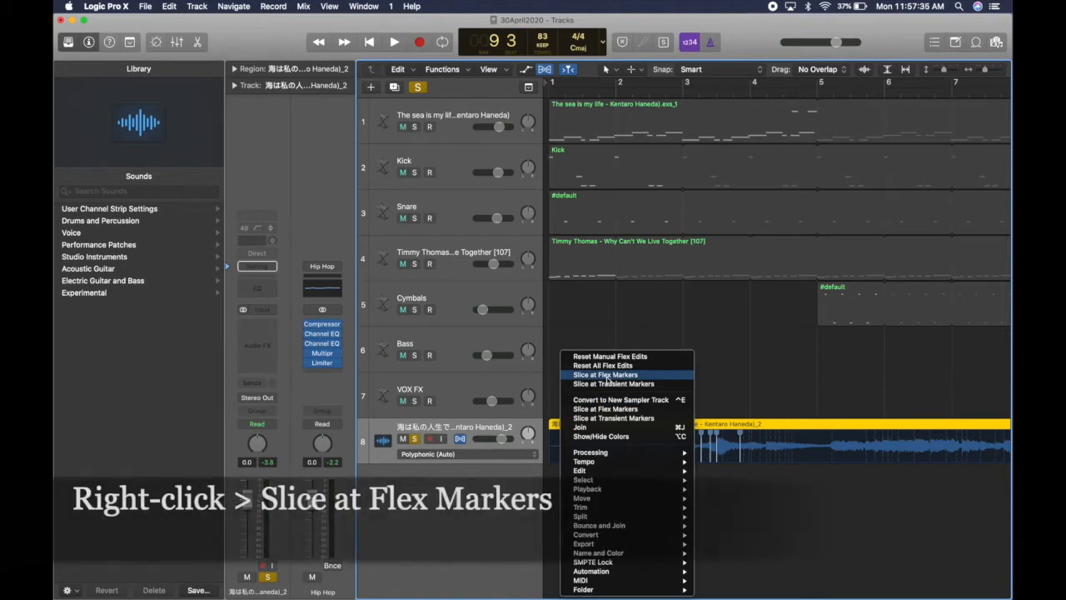
pyautogui.click(606, 374)
# Turn off Flex on the sliced track and delete the silent first slice at bar 1
pyautogui.scroll(5, 601, 475)
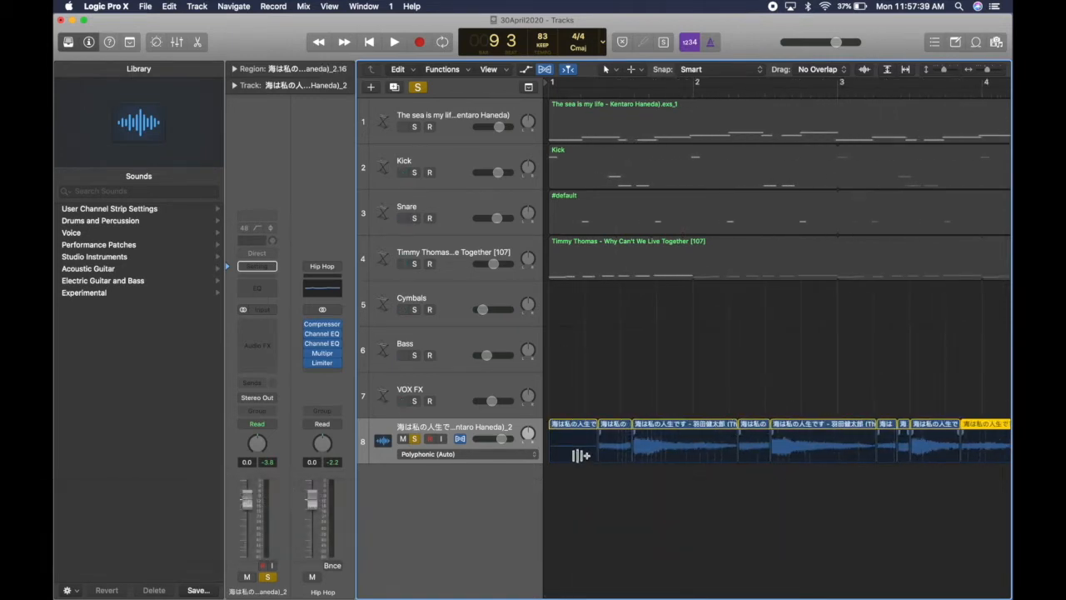
pyautogui.click(461, 440)
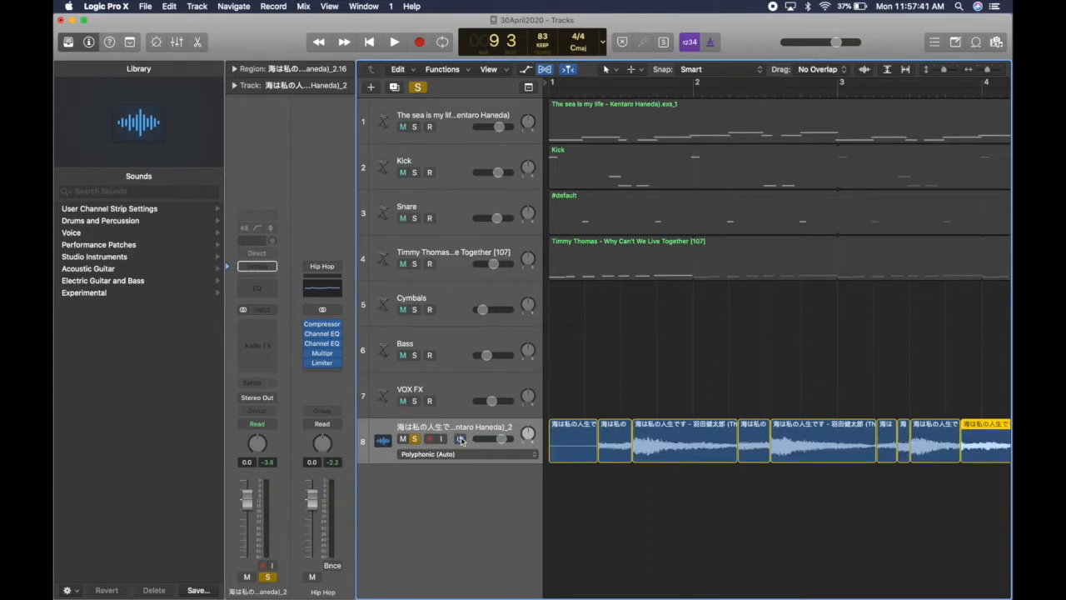
pyautogui.click(579, 455)
pyautogui.press('Delete')
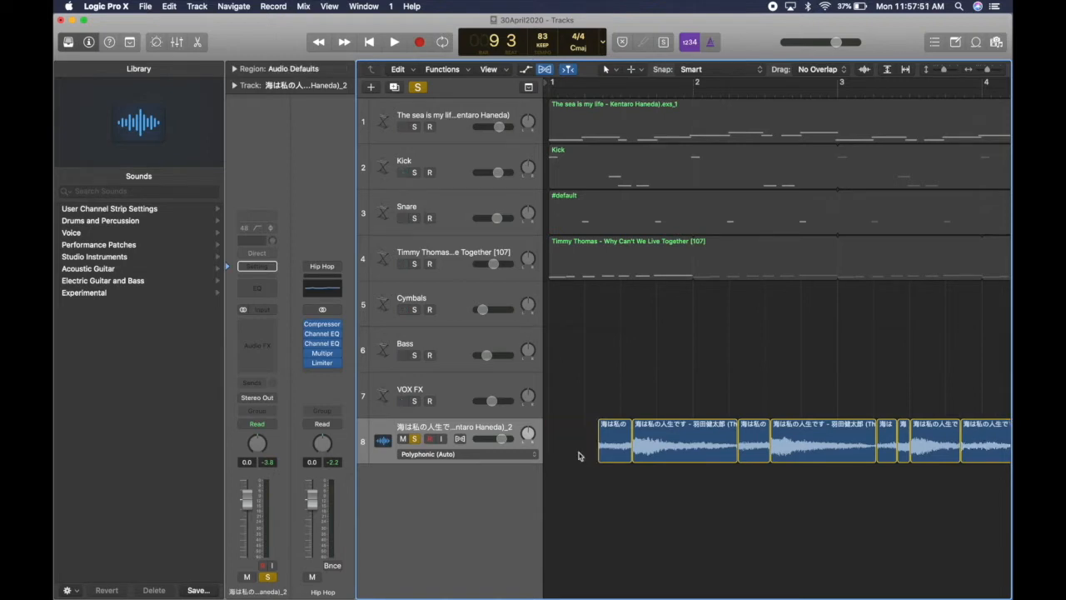
# Convert the seven short slices to a new sampler track with zones from regions, naming the instrument "Sample"
pyautogui.scroll(-5, 646, 455)
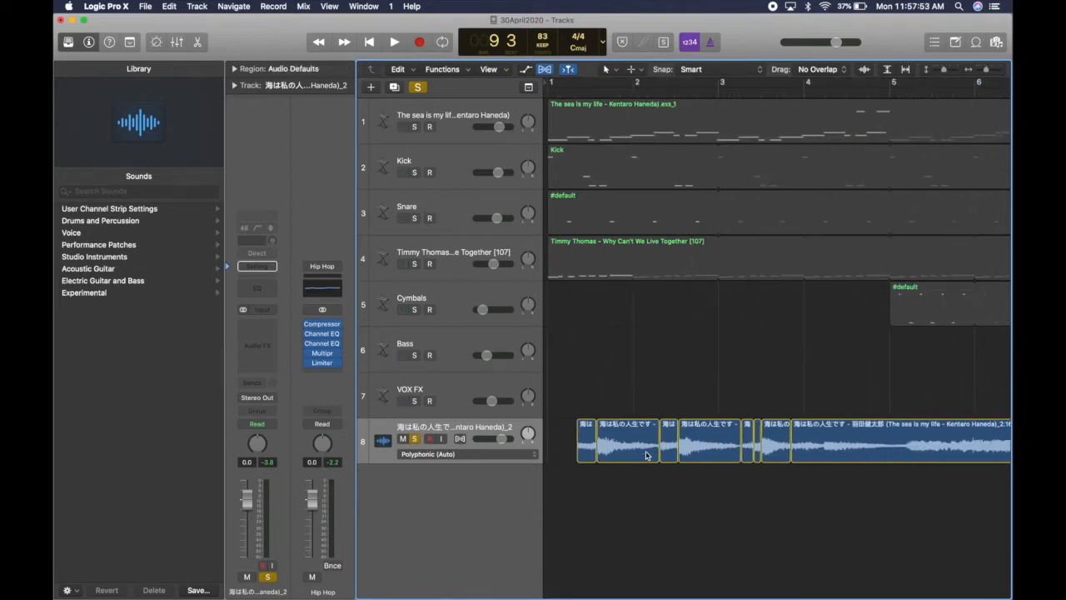
pyautogui.moveTo(582, 395); pyautogui.dragTo(772, 473)
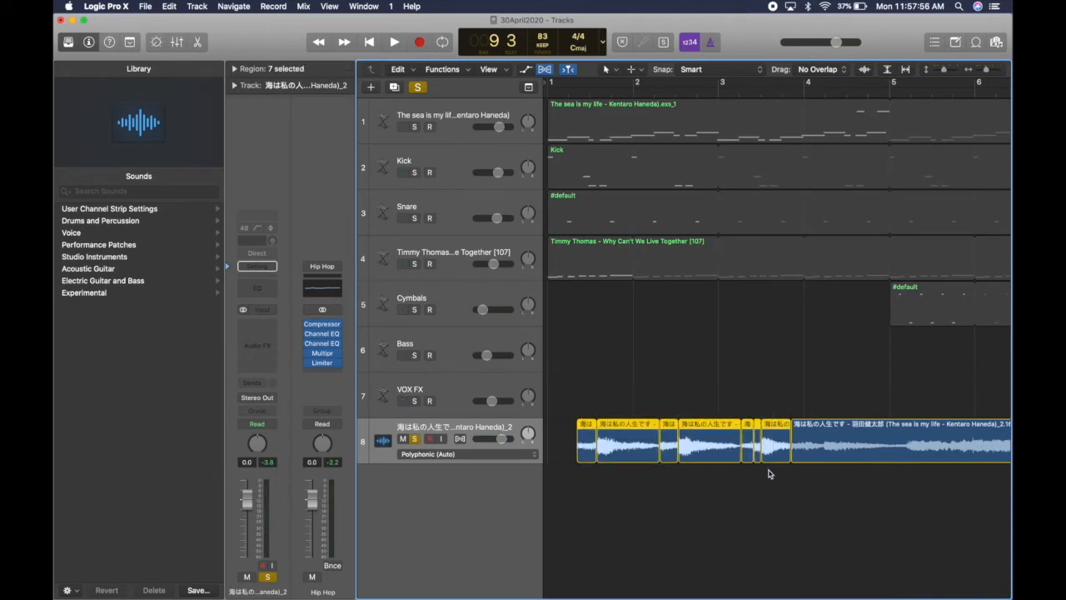
pyautogui.rightClick(702, 450)
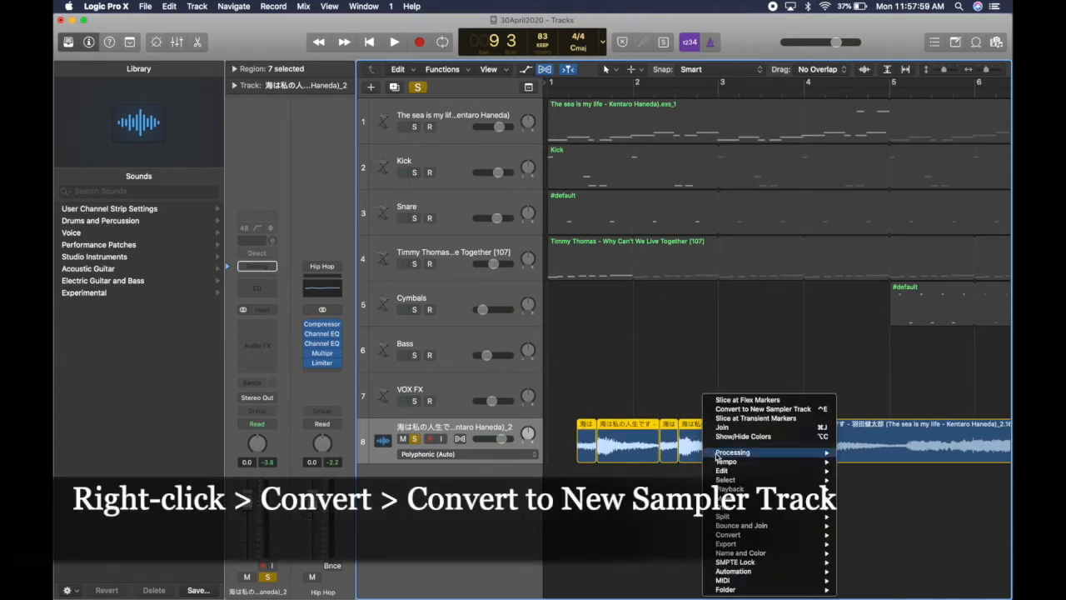
pyautogui.moveTo(795, 535)
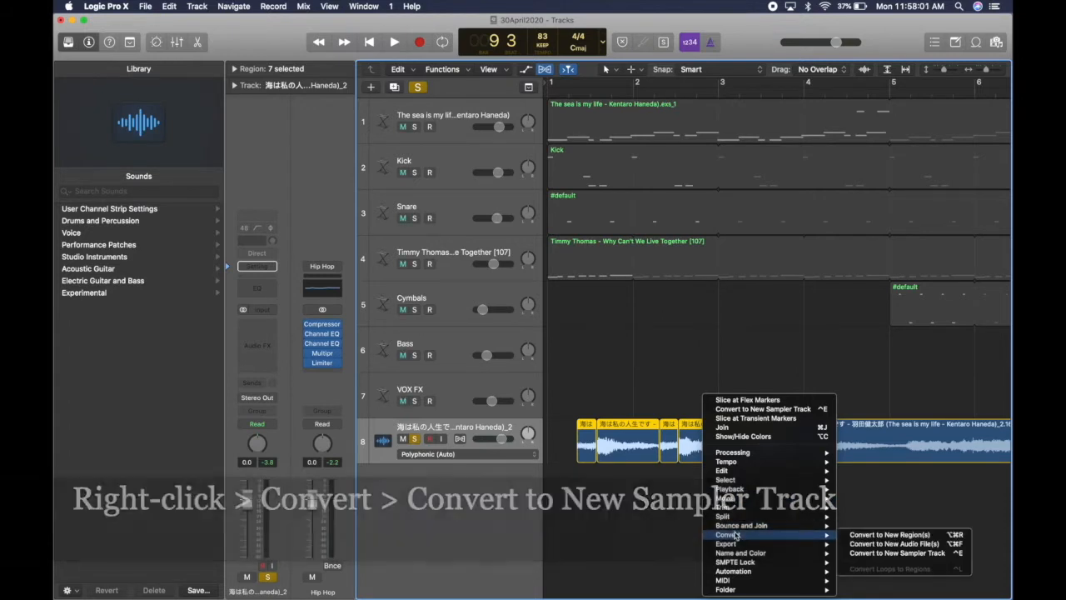
pyautogui.click(897, 552)
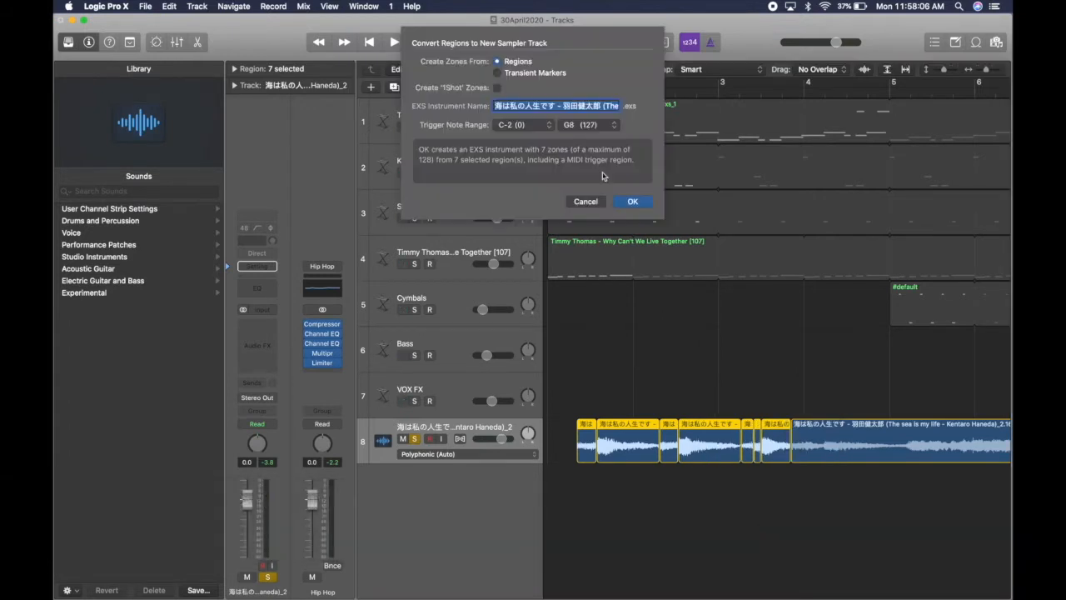
pyautogui.write('Sound')
pyautogui.click(633, 201)
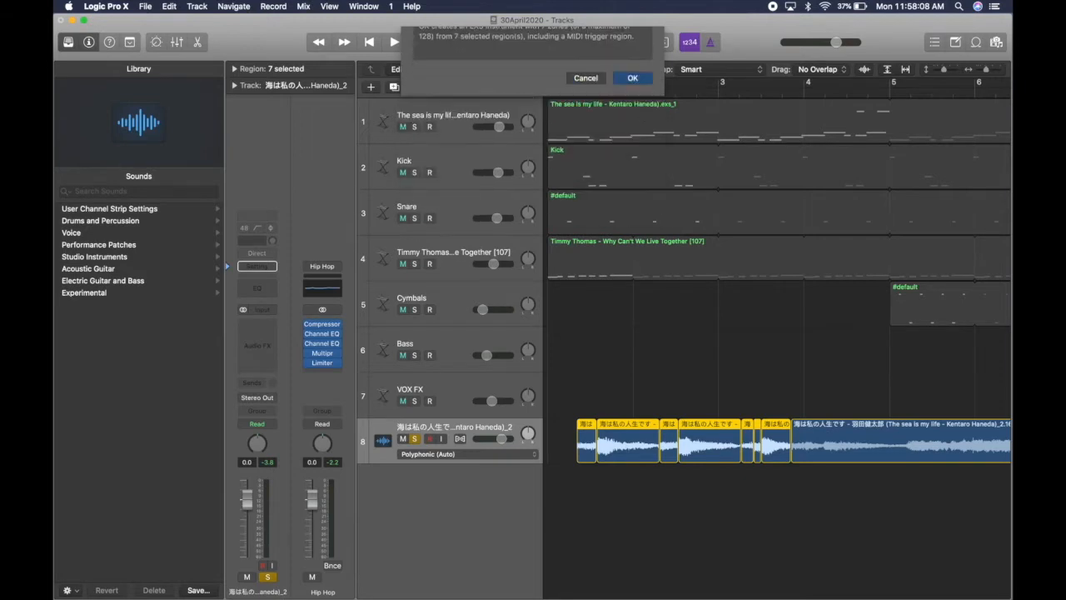
# Delete the leftover long audio region and the original audio track with its slices
pyautogui.click(817, 444)
pyautogui.press('Delete')
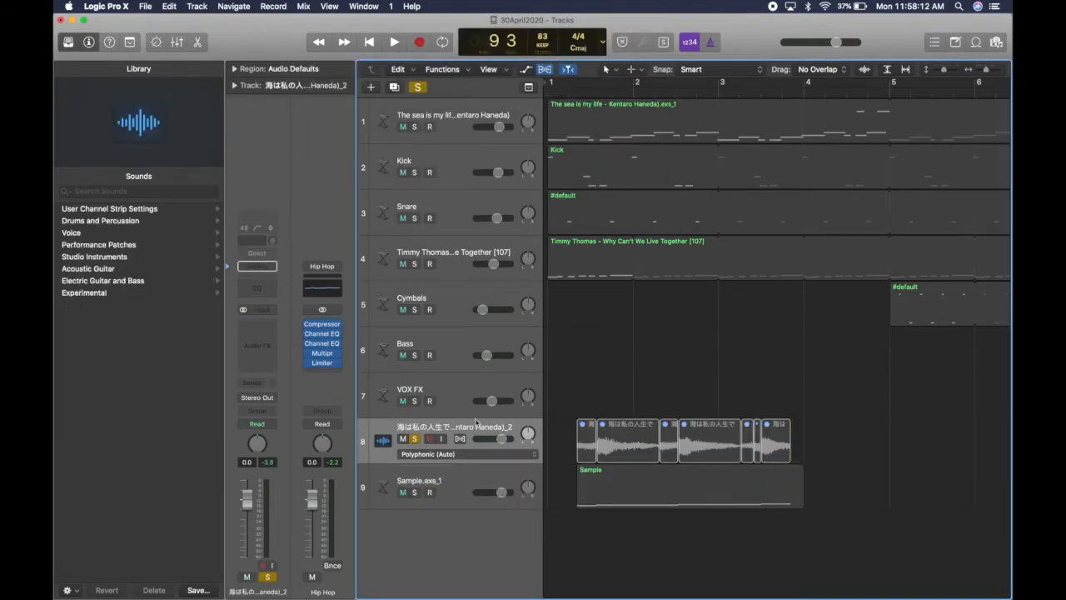
pyautogui.click(456, 428)
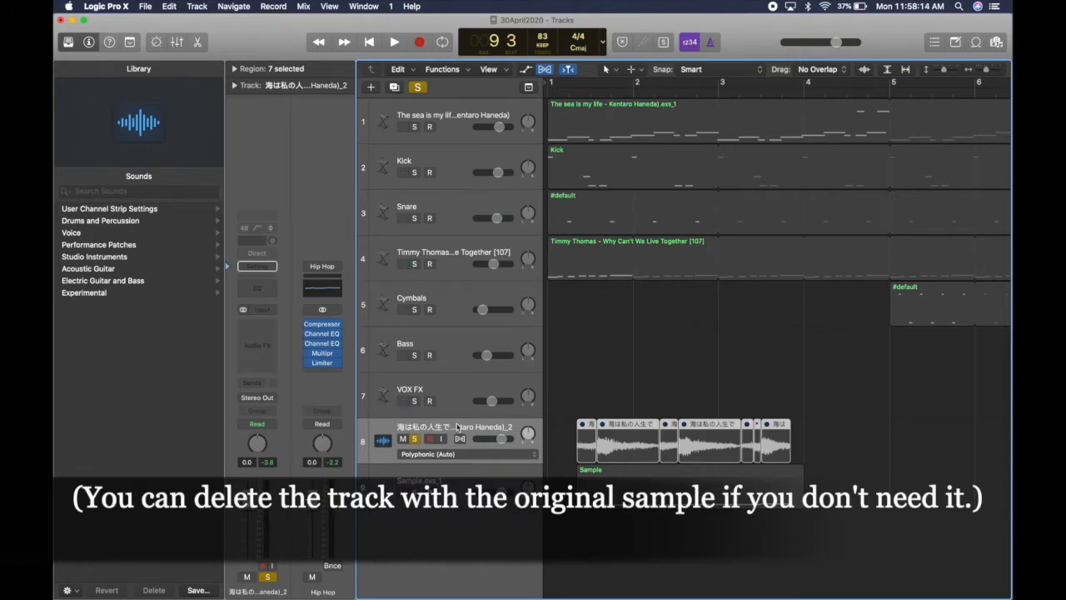
pyautogui.press('Delete')
pyautogui.press('super+Delete')
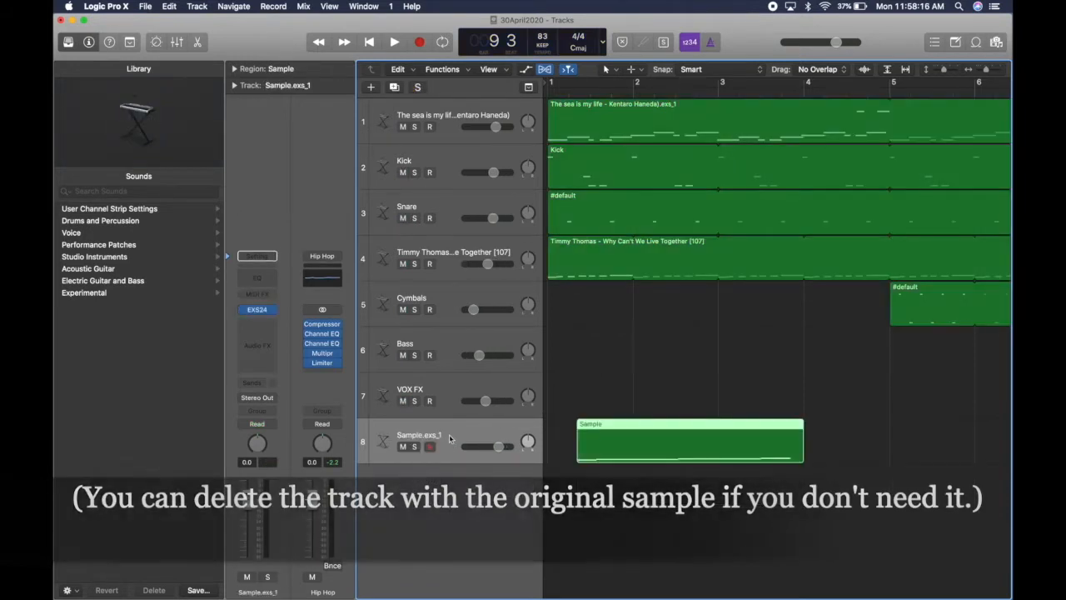
# Solo the new sampler track and play its region from just after bar 1
pyautogui.click(577, 91)
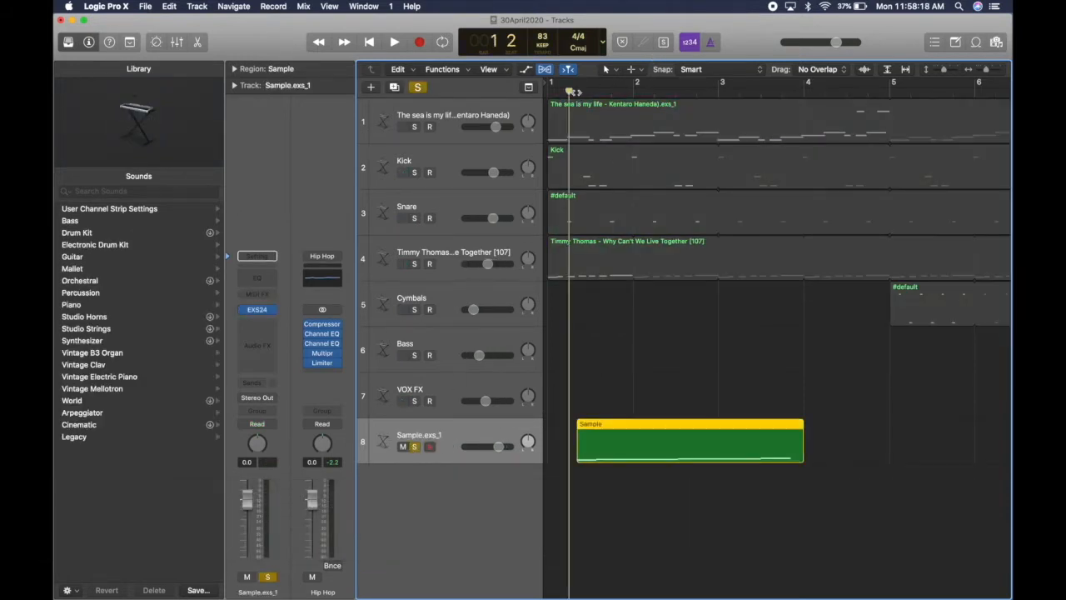
pyautogui.press('space')
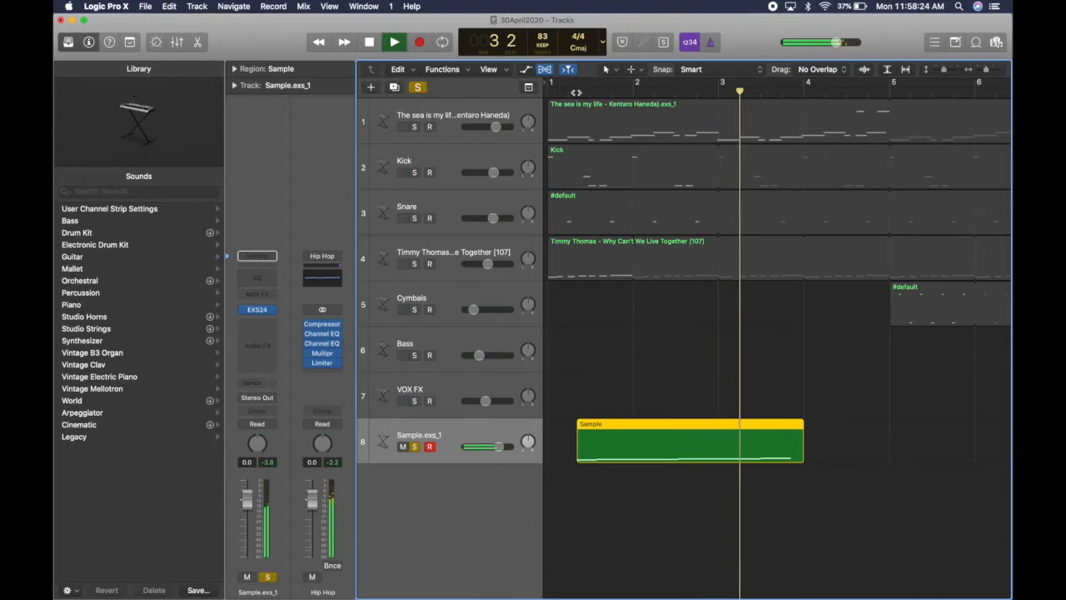
pyautogui.press('space')
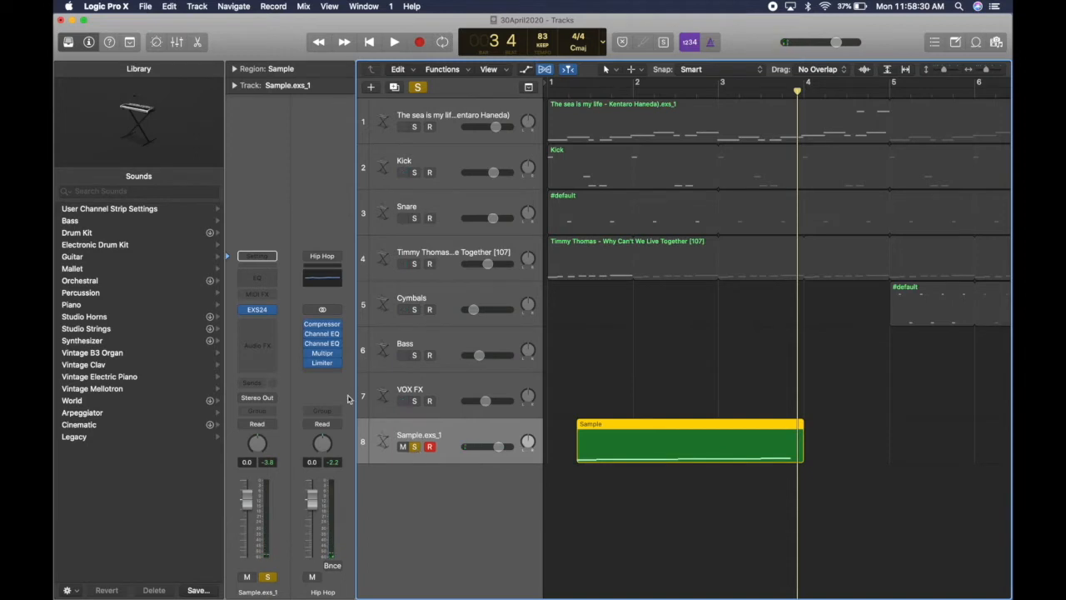
# Open the sampler track's EXS24 Instrument Editor, widen it to show the 1Shot column, and bring up Musical Typing
pyautogui.moveTo(255, 316)
pyautogui.click(256, 311)
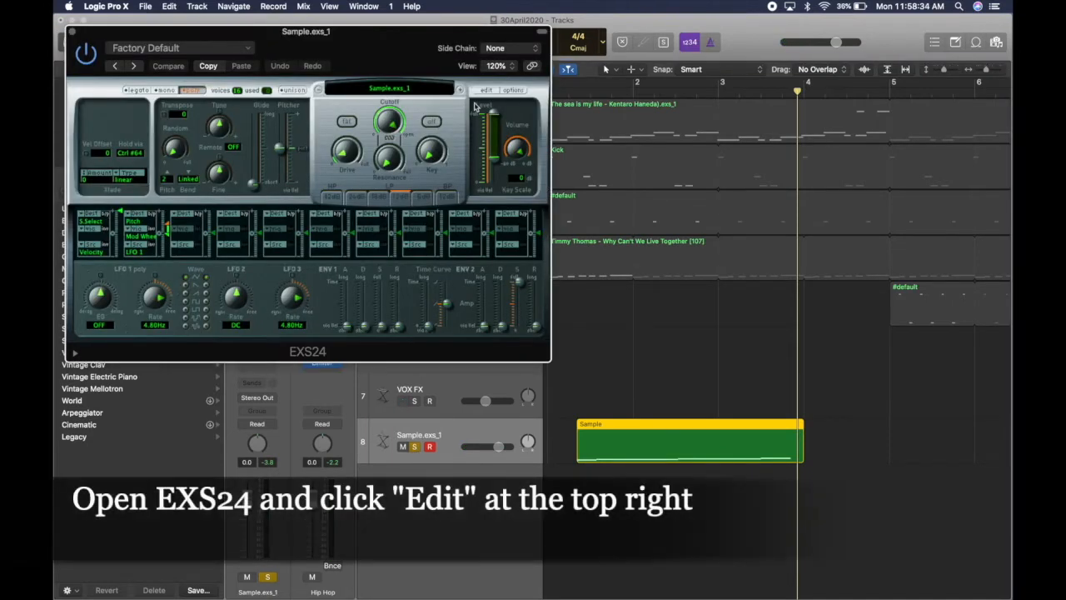
pyautogui.click(488, 92)
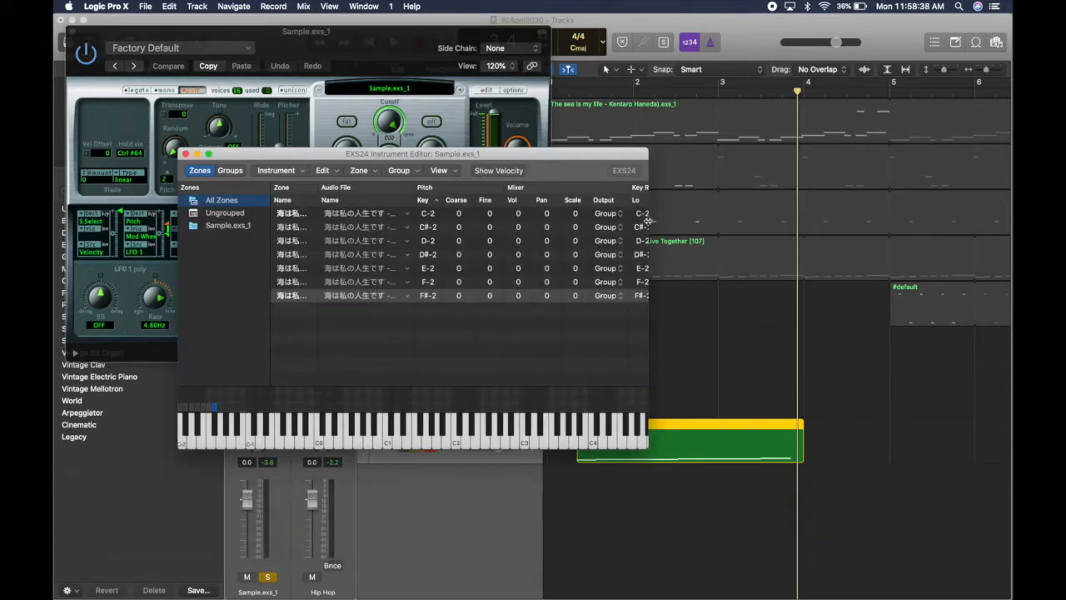
pyautogui.moveTo(650, 220); pyautogui.dragTo(743, 229)
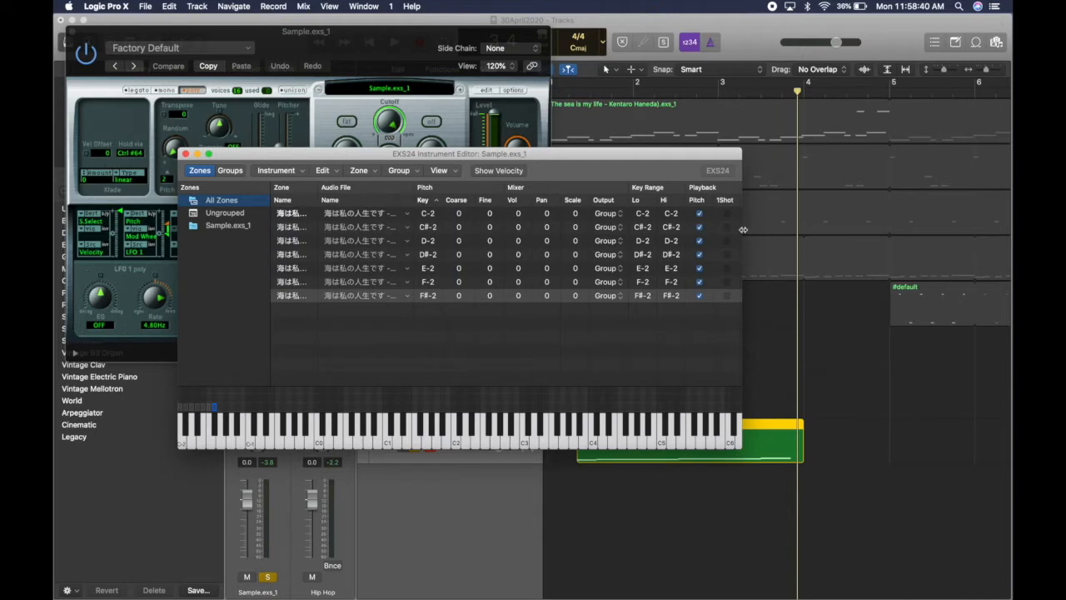
pyautogui.press('super+k')
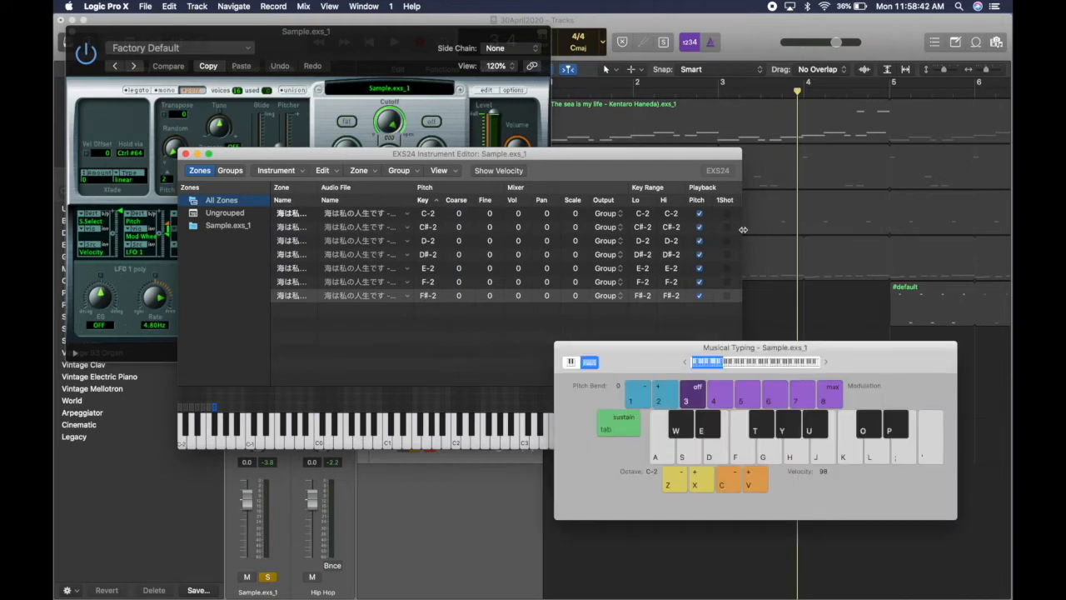
# Audition the slices mapped from C-2 to E-2 in order
pyautogui.press('a')
pyautogui.press('w')
pyautogui.press('s')
pyautogui.press('e')
pyautogui.press('d')
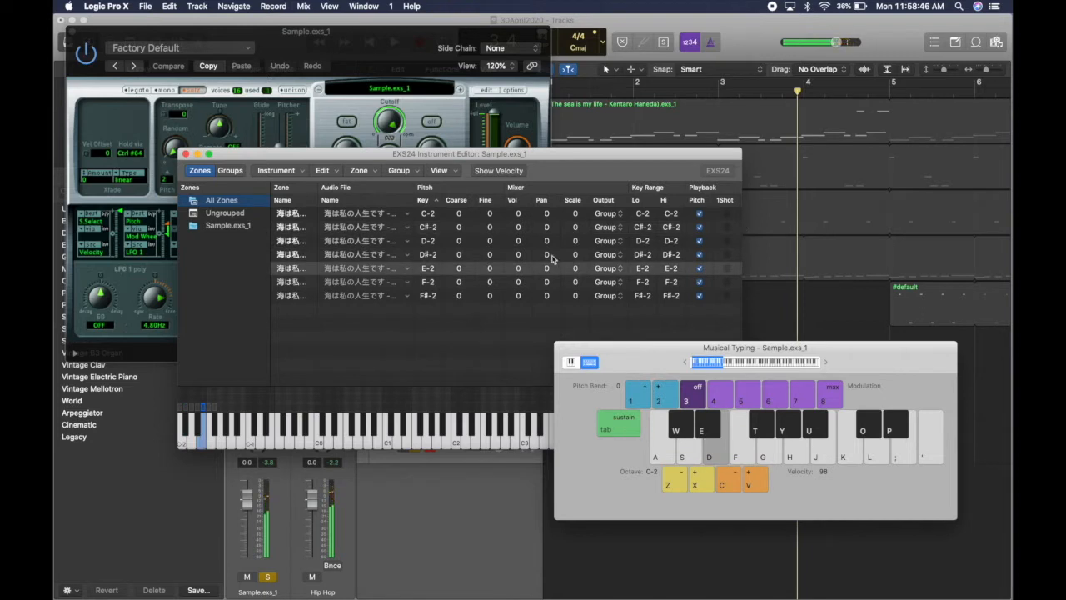
# Lower the C-2 zone's Coarse pitch to -10 and play through the other slices up to F#-2
pyautogui.click(459, 215)
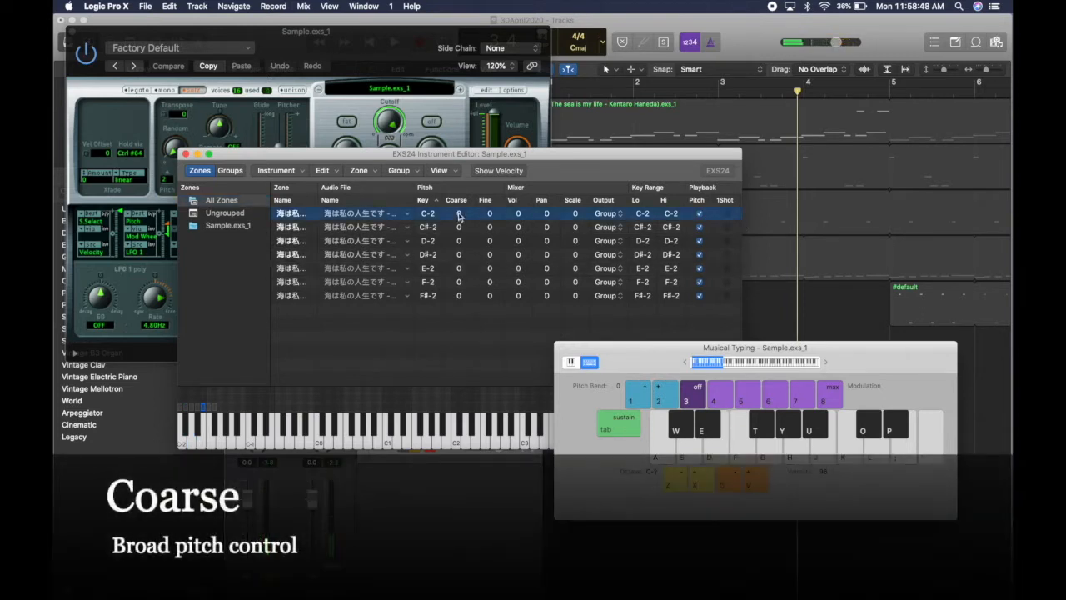
pyautogui.moveTo(458, 223); pyautogui.dragTo(458, 230)
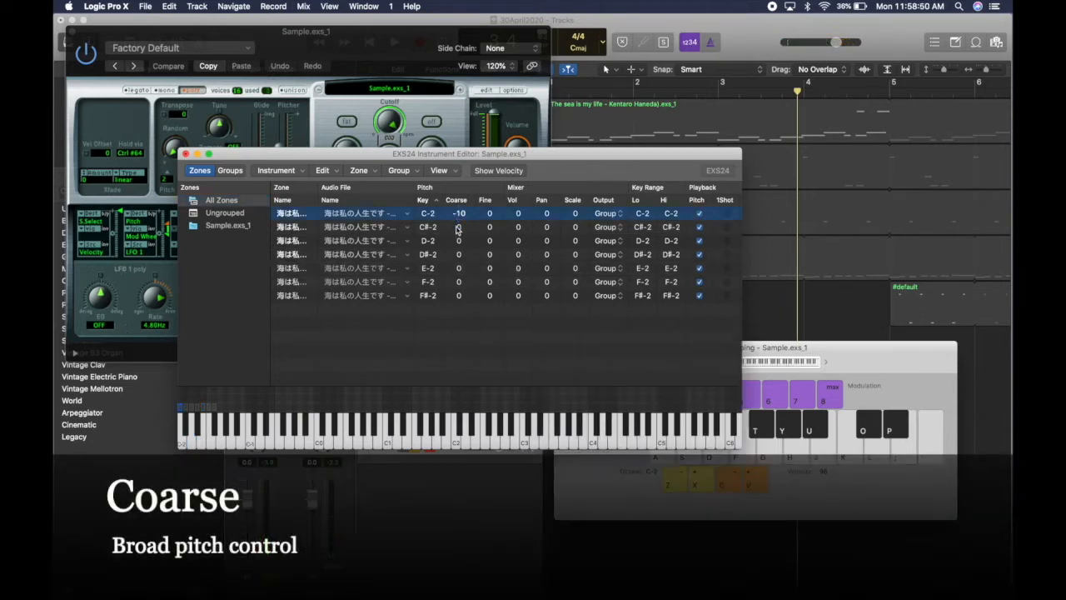
pyautogui.press('w')
pyautogui.press('s')
pyautogui.press('e')
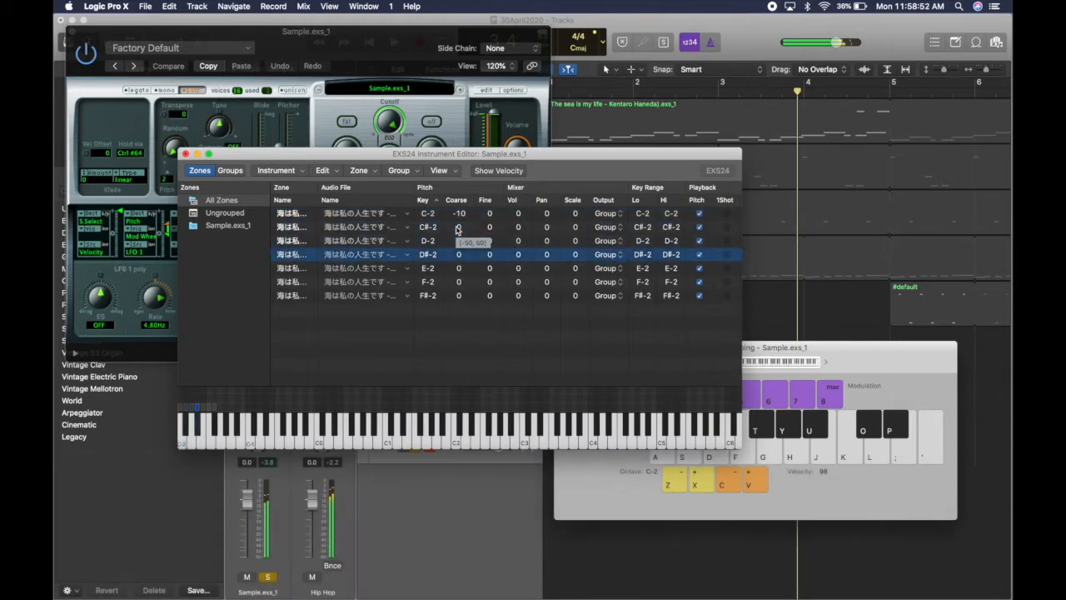
pyautogui.press('d')
pyautogui.press('f')
pyautogui.press('t')
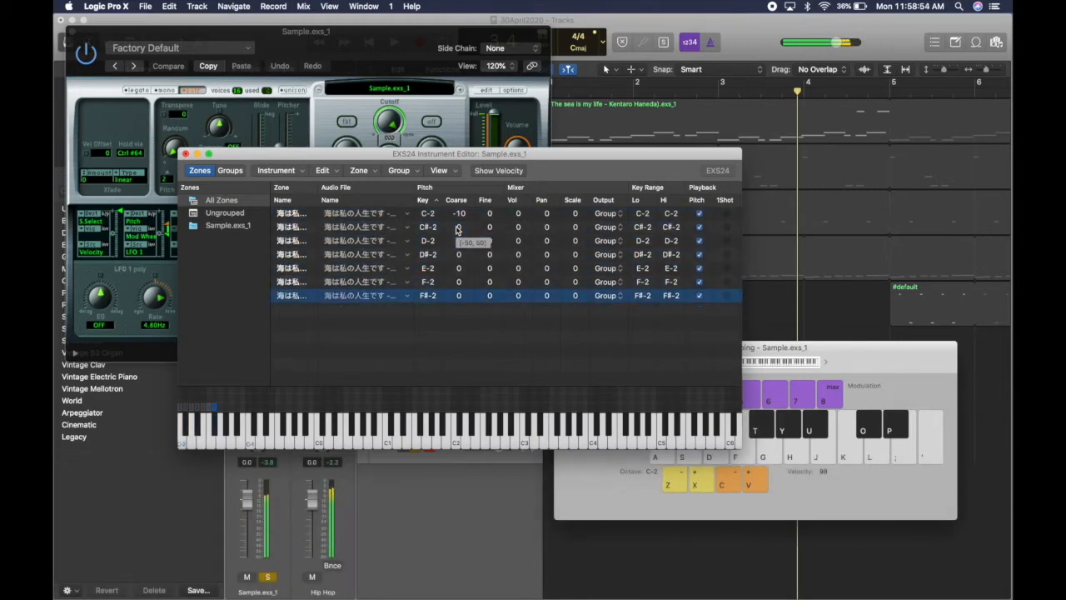
# Raise the C-2 zone's Coarse pitch to 6 and audition the neighbouring slices up to E-2
pyautogui.moveTo(459, 216); pyautogui.dragTo(462, 197)
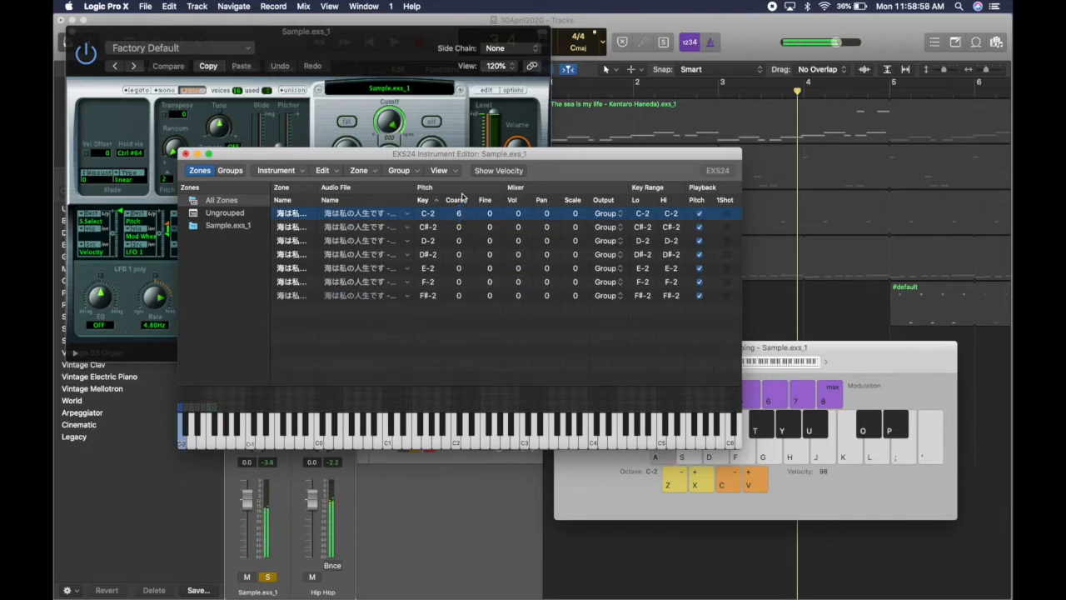
pyautogui.press('w')
pyautogui.press('s')
pyautogui.press('d')
pyautogui.press('e')
pyautogui.press('d')
# Replay the C-2 slice and reset its Coarse pitch to 0
pyautogui.press('a')
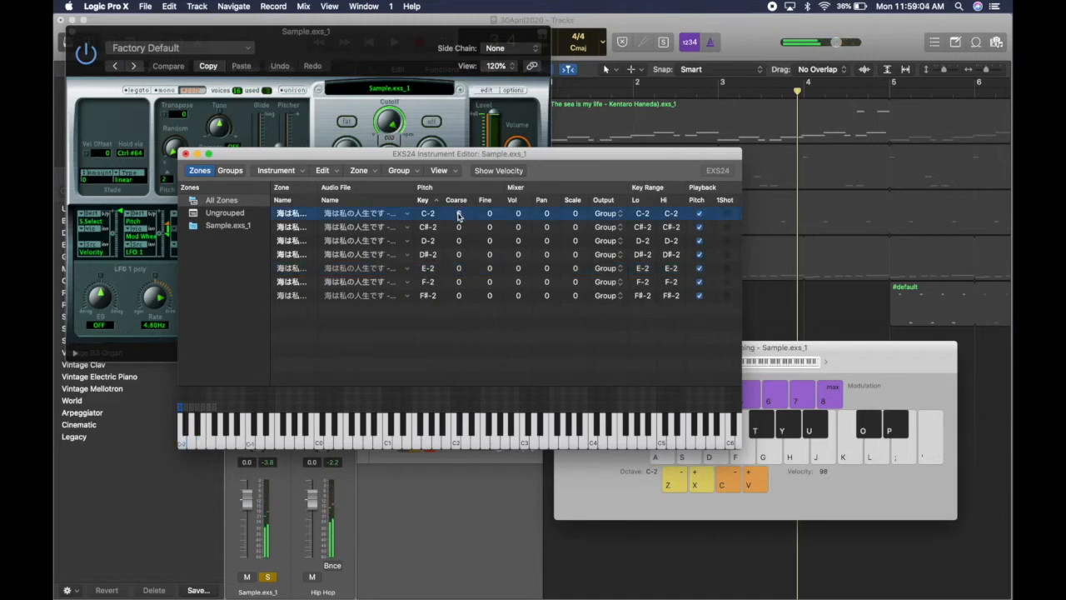
pyautogui.doubleClick(458, 215)
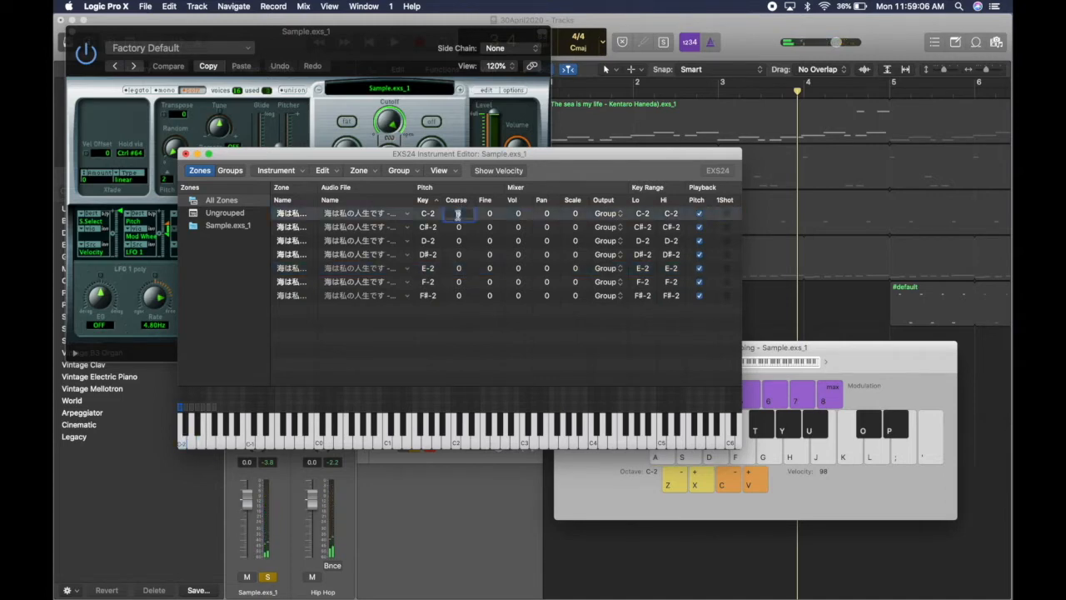
pyautogui.press('Return')
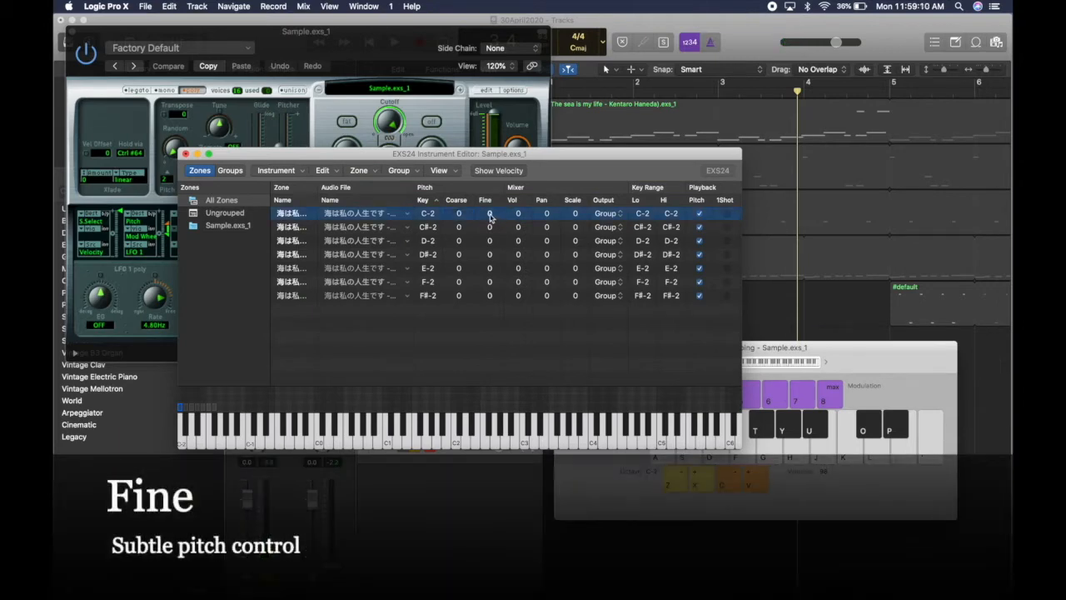
# Try the C-2 zone's Fine pitch at 19 and at -16, playing its slice at each setting
pyautogui.moveTo(491, 209); pyautogui.dragTo(494, 206)
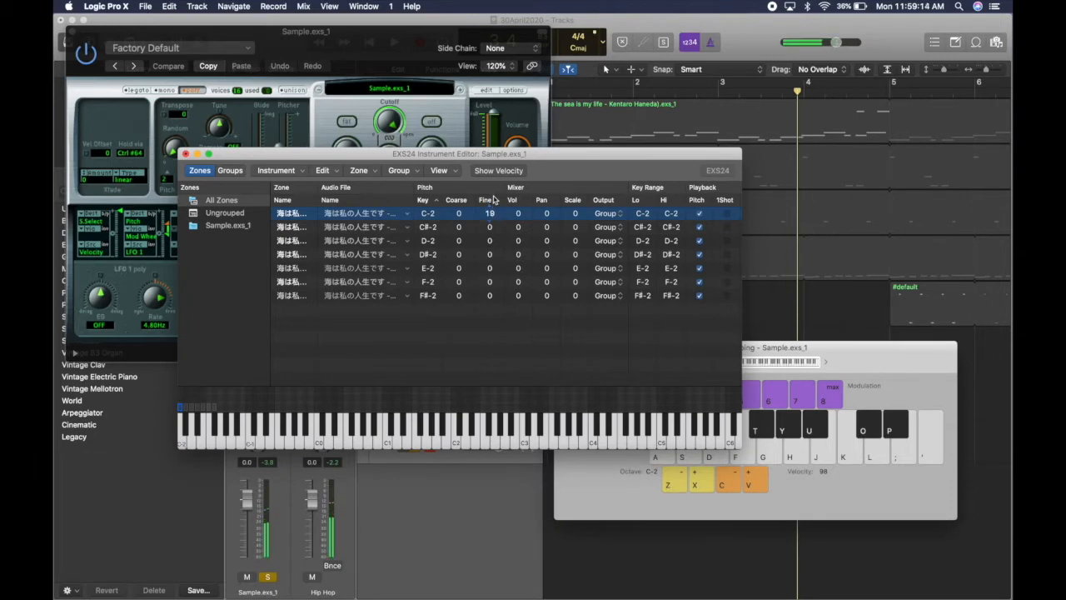
pyautogui.moveTo(494, 200); pyautogui.dragTo(494, 200)
pyautogui.press('a')
pyautogui.press('a')
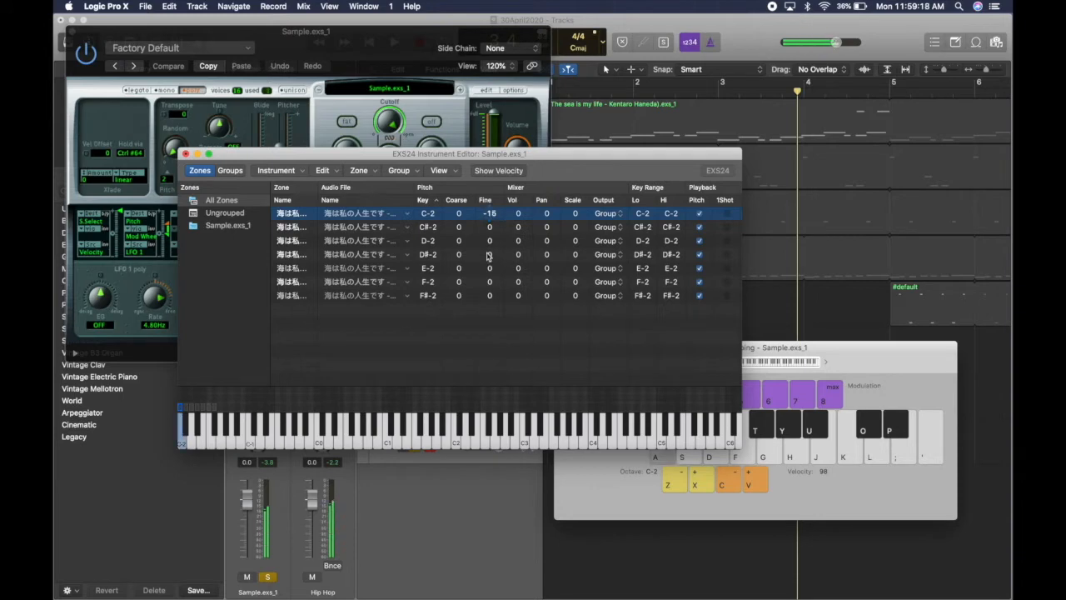
pyautogui.press('a')
# Reset the C-2 zone's Fine pitch to 0 and replay its slice
pyautogui.doubleClick(491, 214)
pyautogui.write('0')
pyautogui.press('Return')
pyautogui.press('a')
# Try lower volume settings on the C-2 zone while playing its slice, and return the volume to 0
pyautogui.moveTo(521, 213); pyautogui.dragTo(518, 233)
pyautogui.press('a')
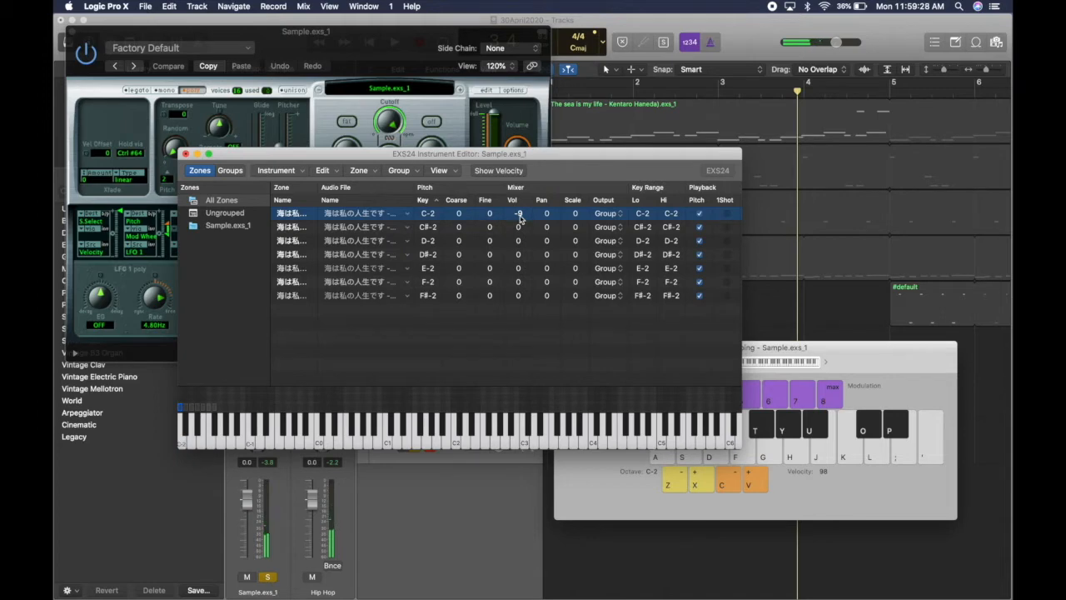
pyautogui.press('a')
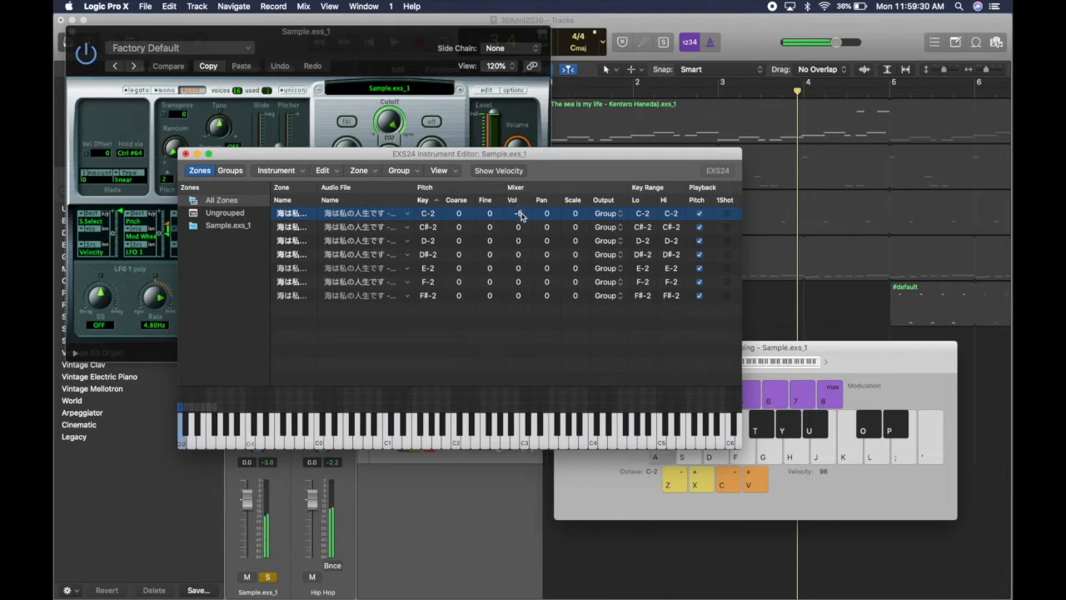
pyautogui.moveTo(521, 215); pyautogui.dragTo(521, 217)
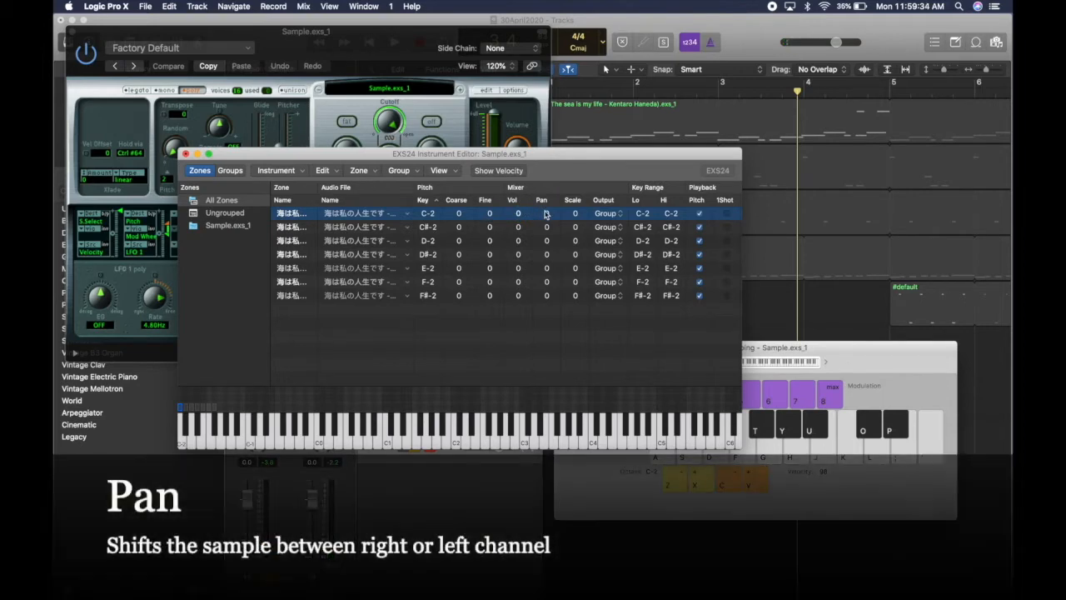
# Try the C-2 zone's pan at -10 and at 10 while playing its slice, and reset the pan to 0
pyautogui.press('a')
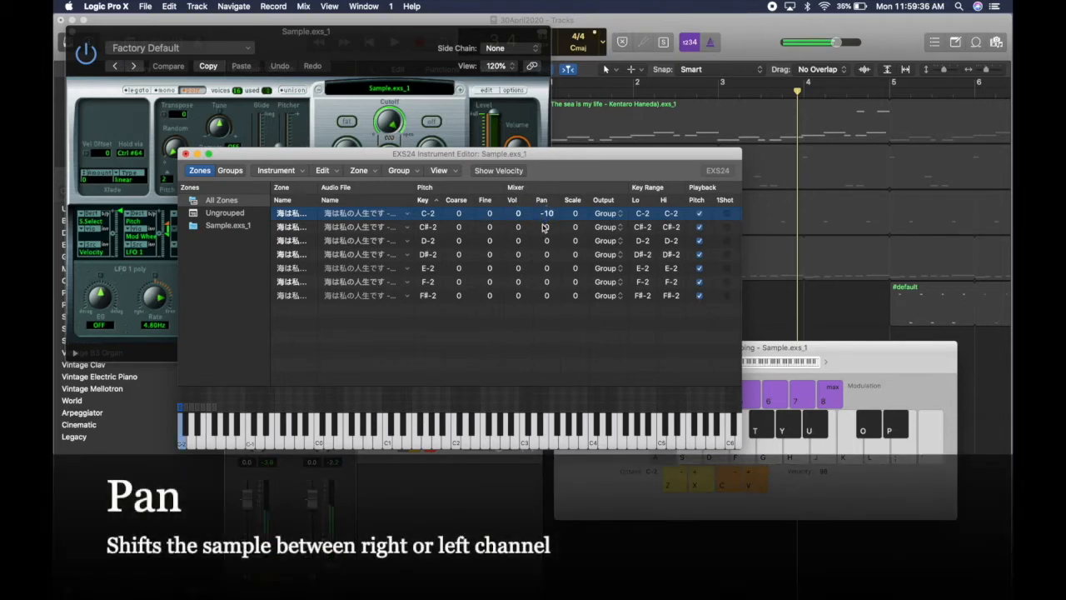
pyautogui.moveTo(545, 214); pyautogui.dragTo(550, 194)
pyautogui.press('a')
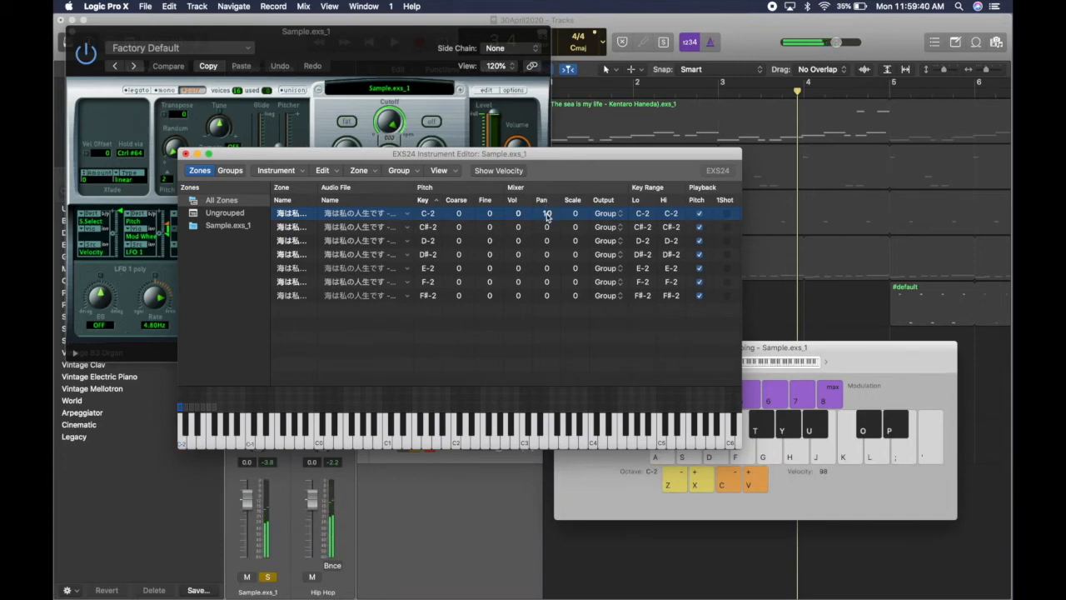
pyautogui.keyDown('alt'); pyautogui.click(547, 214); pyautogui.keyUp('alt')
# Turn on 1Shot for all seven zones and audition the C#-2, D-2 and D#-2 slices
pyautogui.hscroll(5, 640, 223)
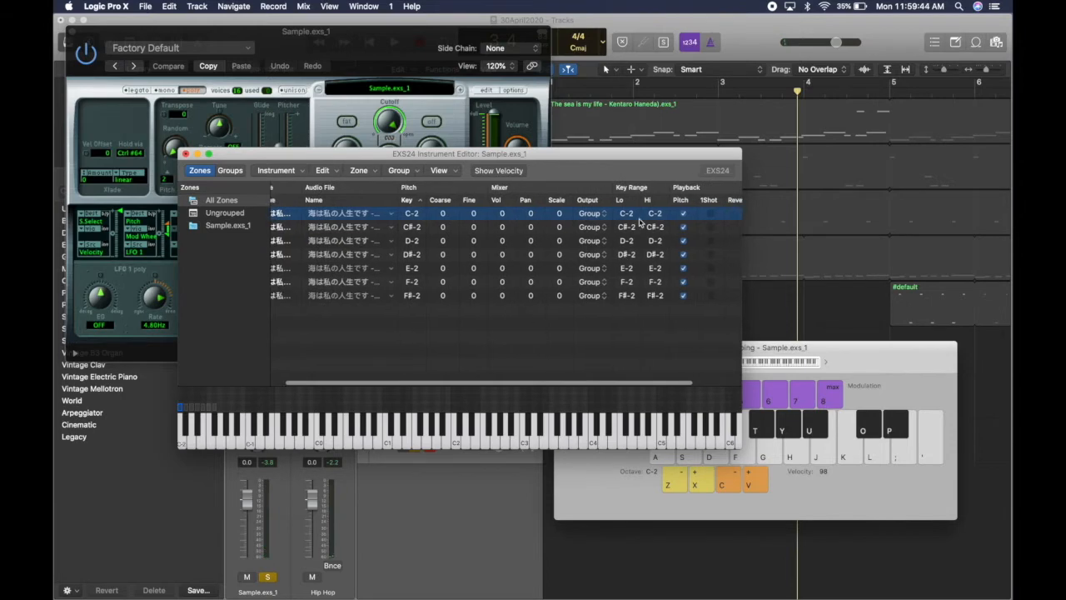
pyautogui.click(654, 214)
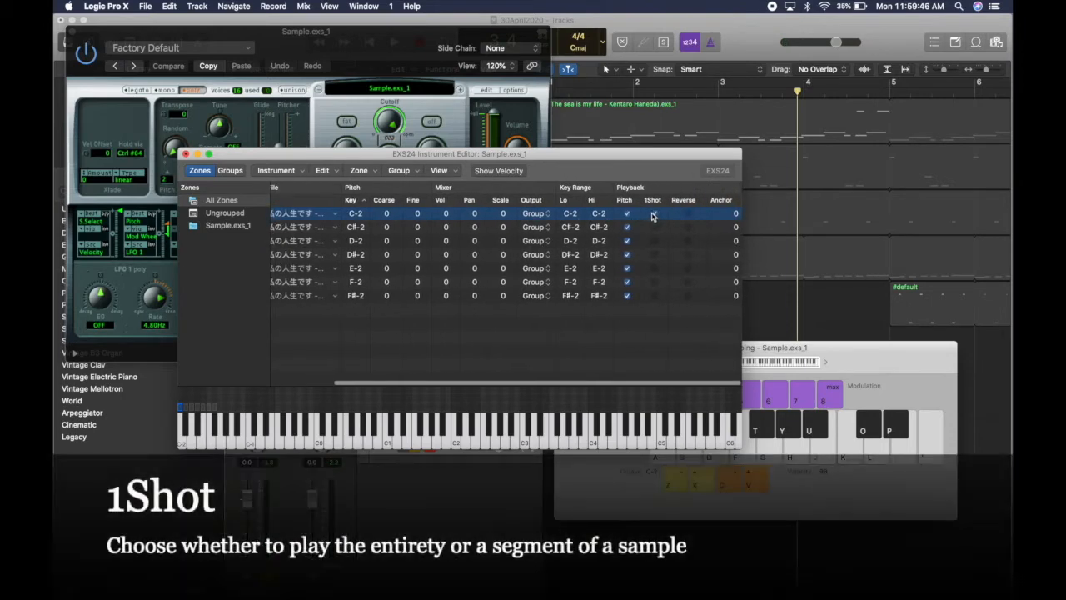
pyautogui.keyDown('shift'); pyautogui.click(648, 298); pyautogui.keyUp('shift')
pyautogui.click(654, 296)
pyautogui.press('w')
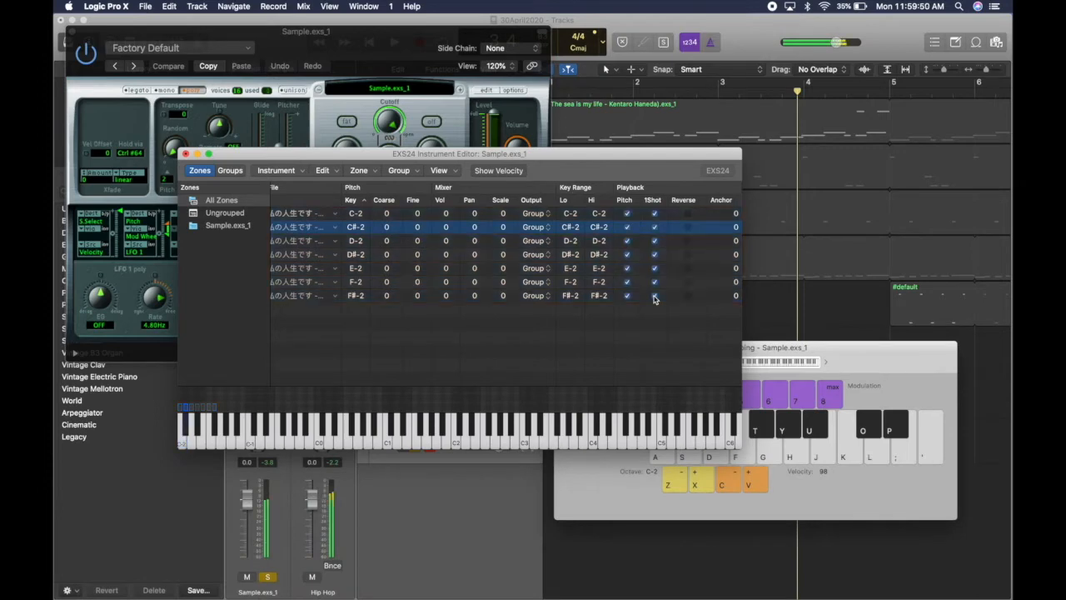
pyautogui.press('s')
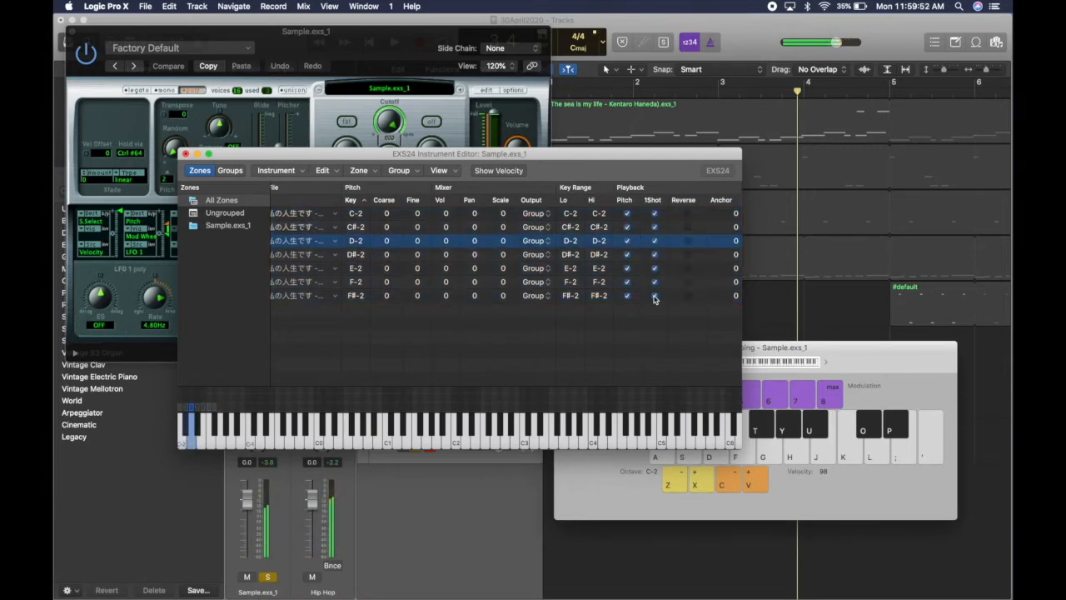
pyautogui.press('e')
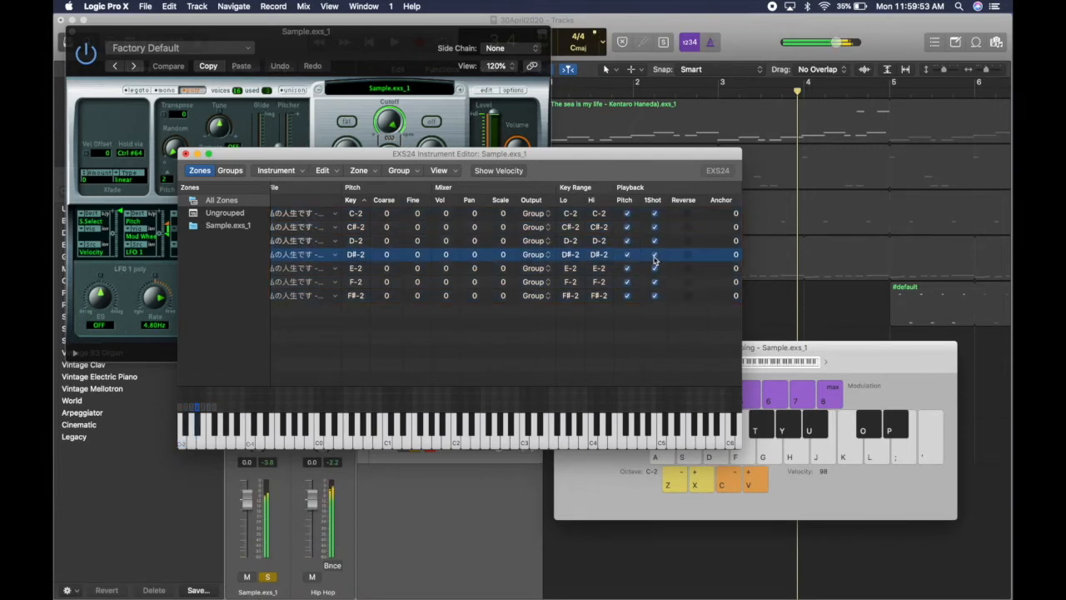
# Turn off 1Shot for all seven zones and audition the slices from C-2 to F-2
pyautogui.click(654, 213)
pyautogui.keyDown('shift'); pyautogui.click(646, 295); pyautogui.keyUp('shift')
pyautogui.click(654, 296)
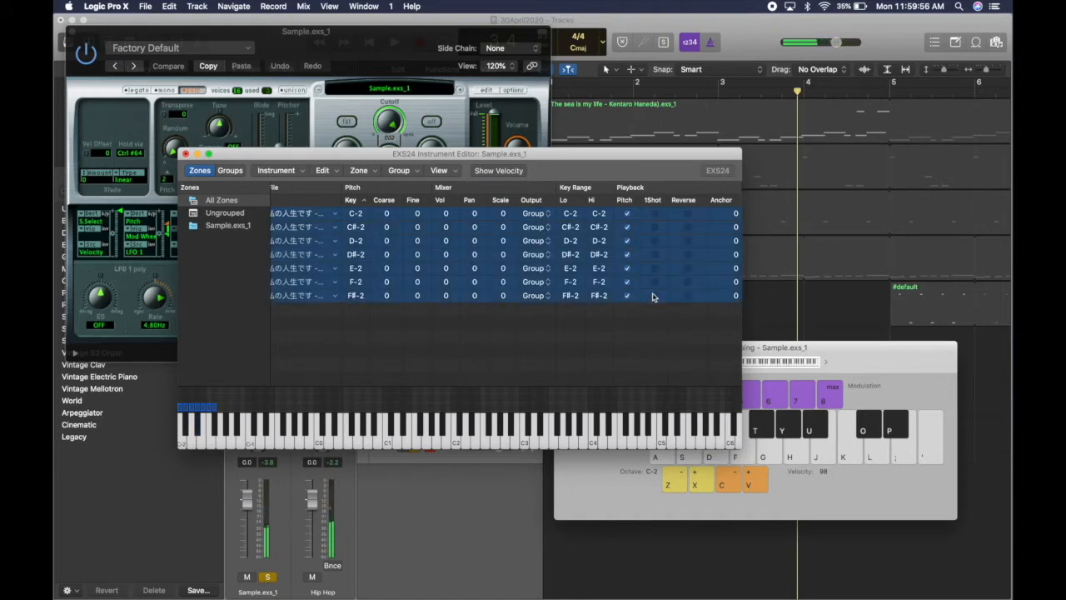
pyautogui.press('a')
pyautogui.press('w')
pyautogui.press('s')
pyautogui.press('e')
pyautogui.press('d')
pyautogui.press('f')
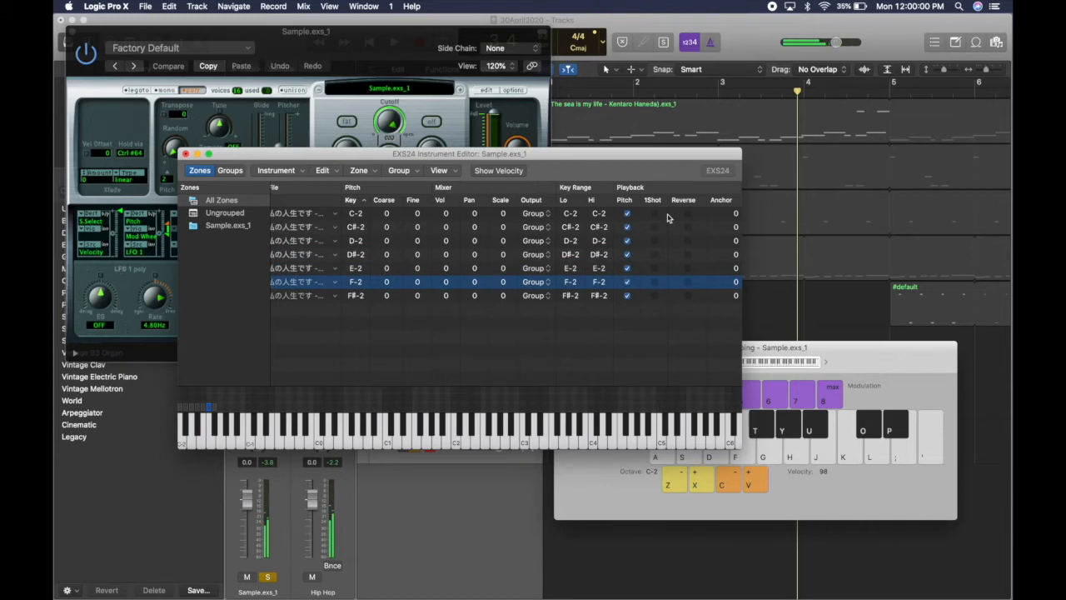
# Turn on Reverse for all seven zones and audition the slices from C-2 to E-2
pyautogui.click(669, 214)
pyautogui.keyDown('shift'); pyautogui.click(669, 296); pyautogui.keyUp('shift')
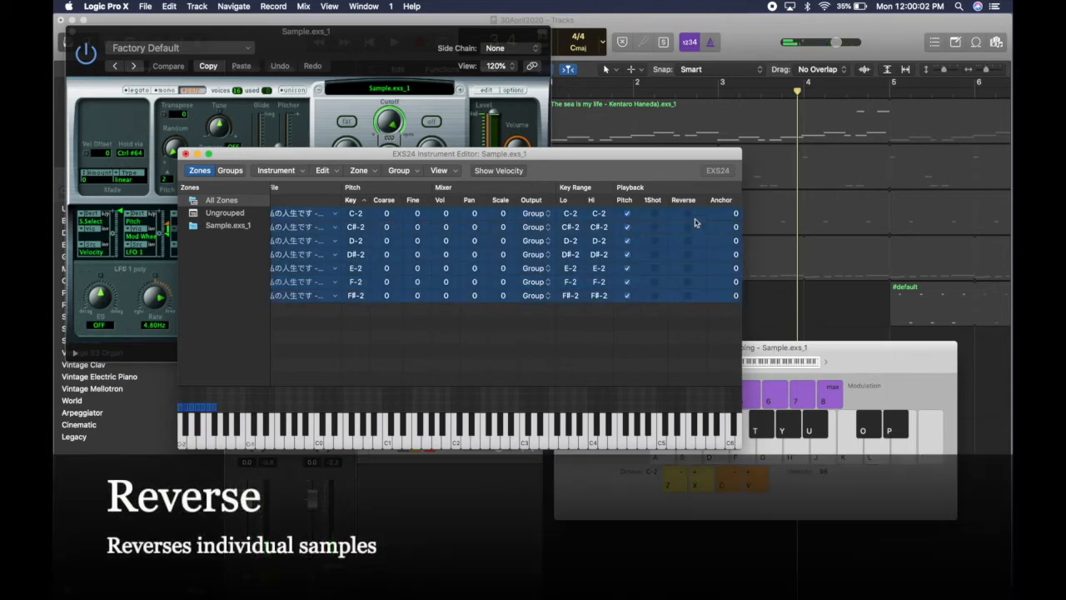
pyautogui.moveTo(687, 214); pyautogui.dragTo(687, 294)
pyautogui.press('a')
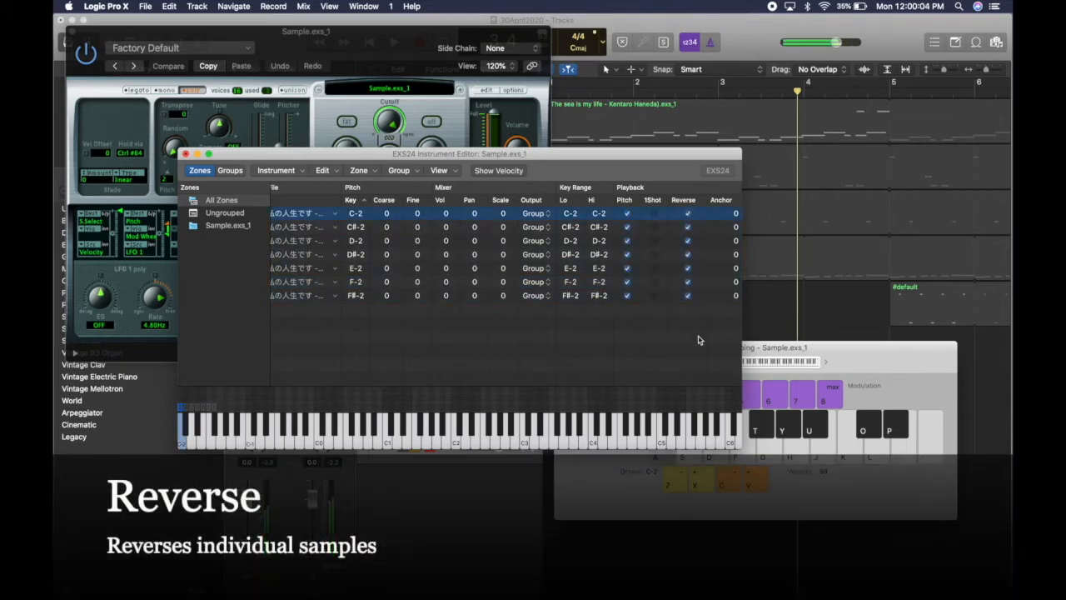
pyautogui.press('w')
pyautogui.press('s')
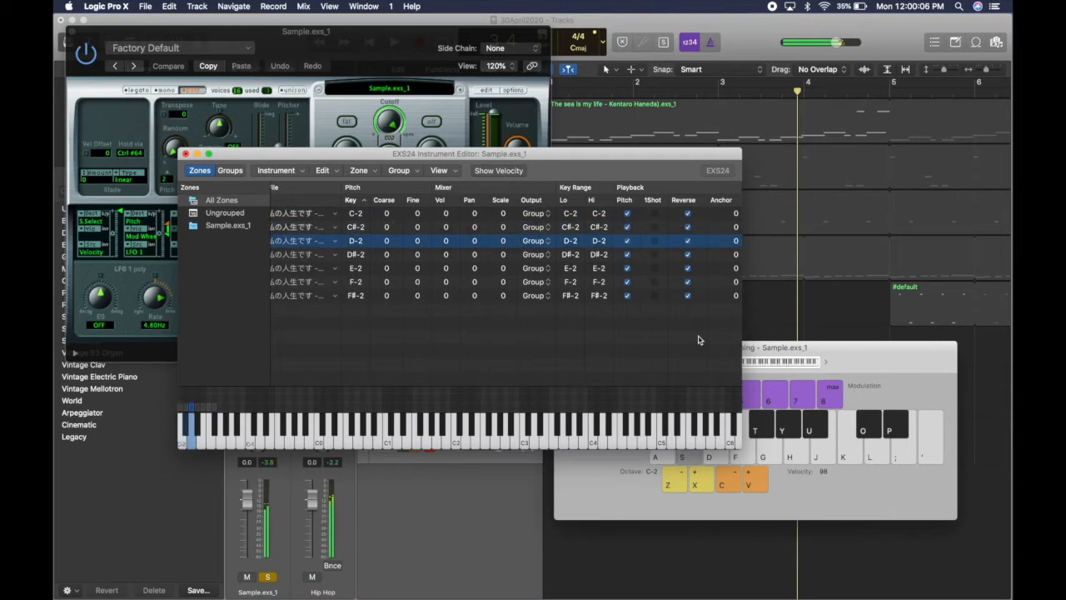
pyautogui.press('e')
pyautogui.press('d')
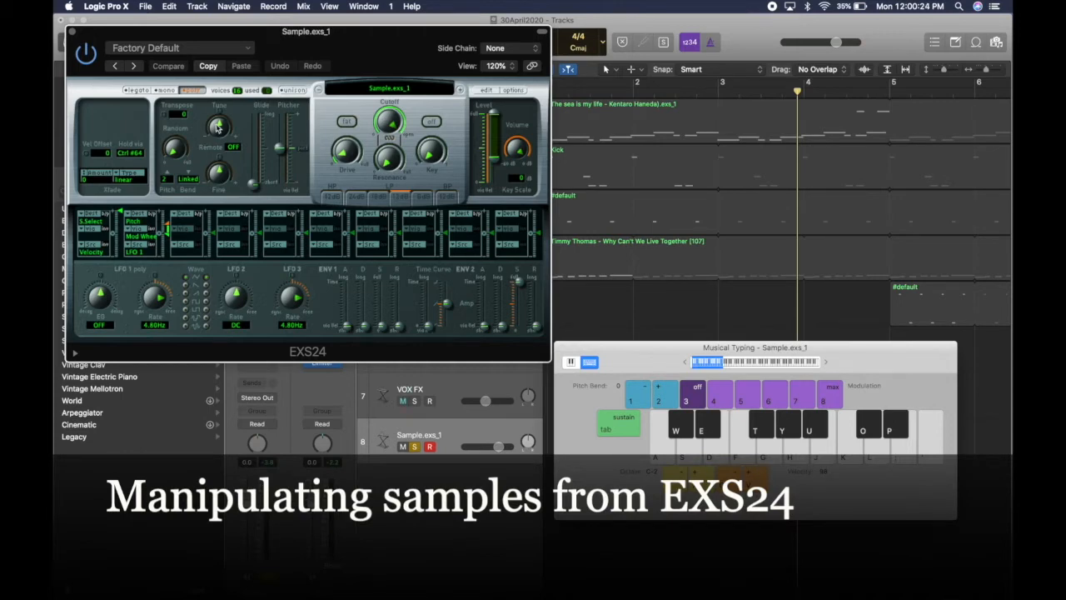
# Lower the EXS24's overall Tune setting and audition the slices from C-2 to E-2
pyautogui.press('a')
pyautogui.moveTo(216, 126); pyautogui.dragTo(215, 133)
pyautogui.press('a')
pyautogui.press('a')
pyautogui.press('a')
pyautogui.press('w')
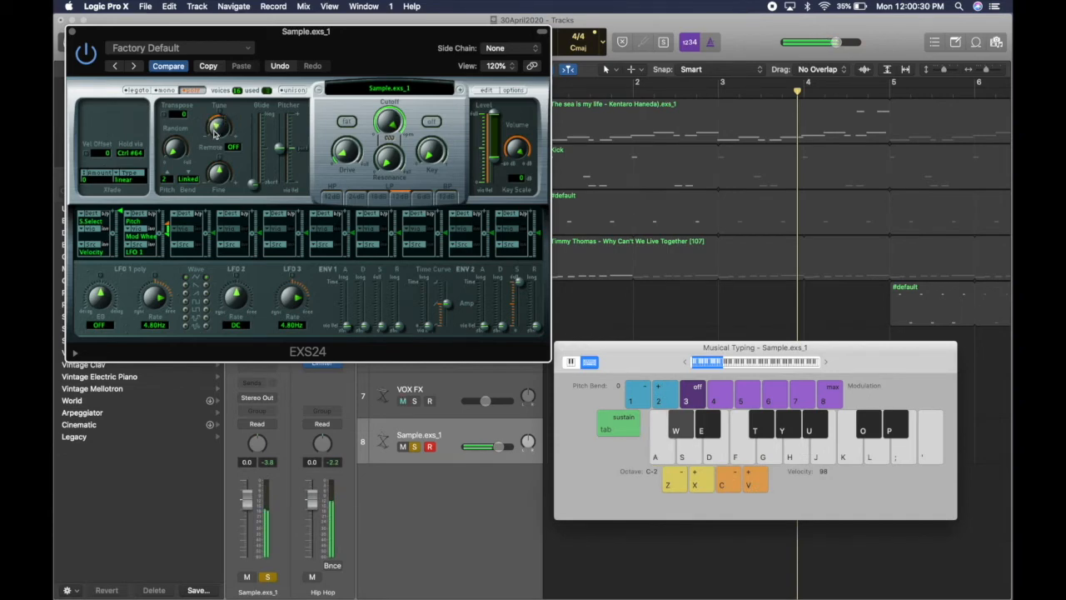
pyautogui.press('s')
pyautogui.press('e')
pyautogui.press('d')
# Raise the EXS24's Tune setting above centre, audition the slices from C-2 to E-2, and return Tune to centre
pyautogui.moveTo(215, 134); pyautogui.dragTo(226, 96)
pyautogui.press('a')
pyautogui.press('w')
pyautogui.press('s')
pyautogui.press('e')
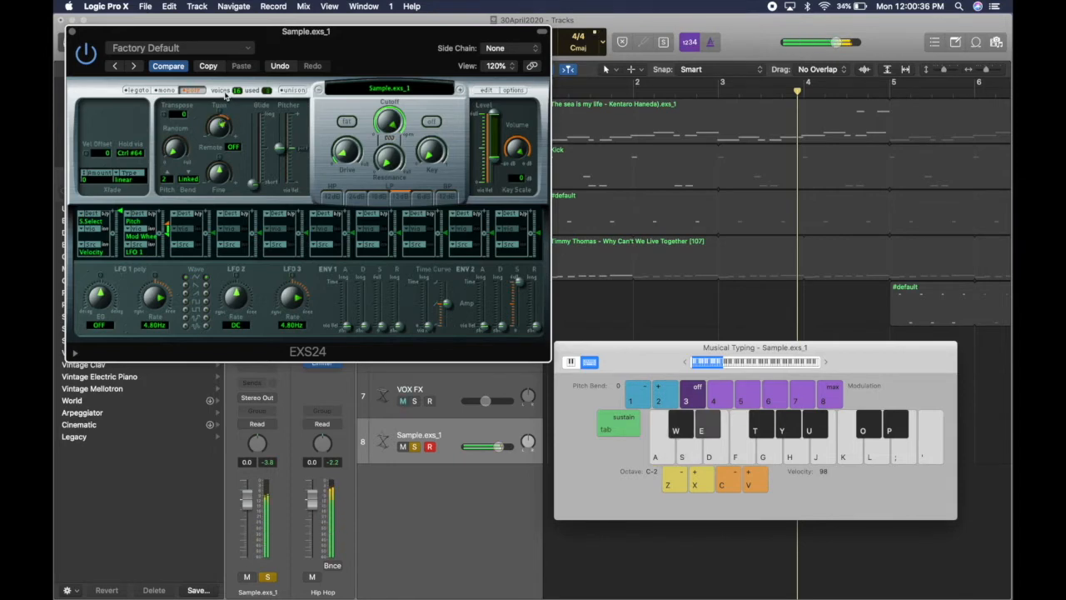
pyautogui.press('d')
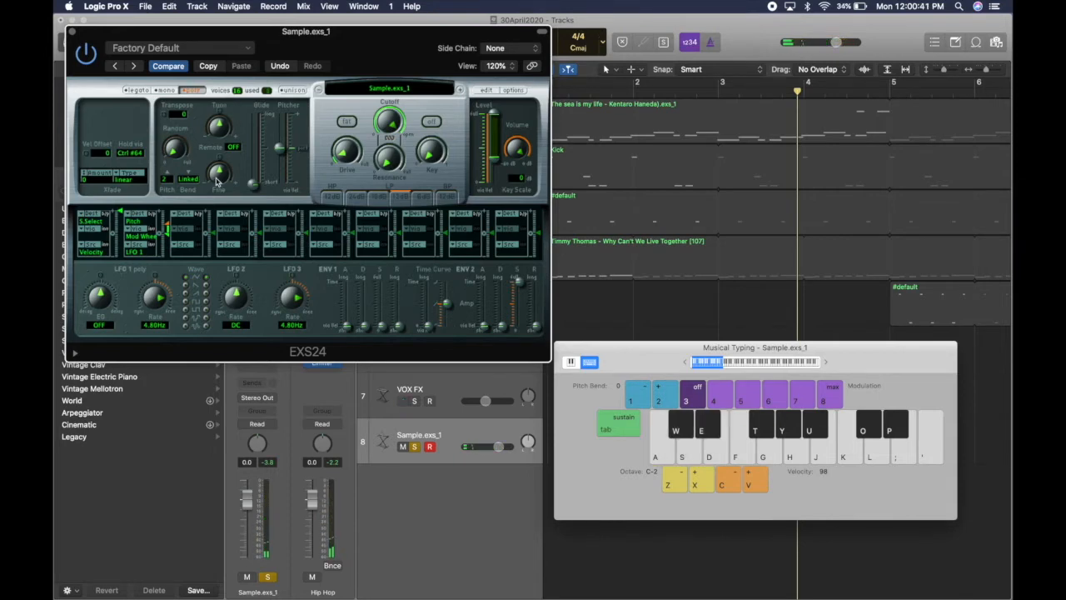
# Vary the EXS24's Fine tuning while repeatedly playing the C-2 slice, and bring it back to about -1 cent
pyautogui.press('a')
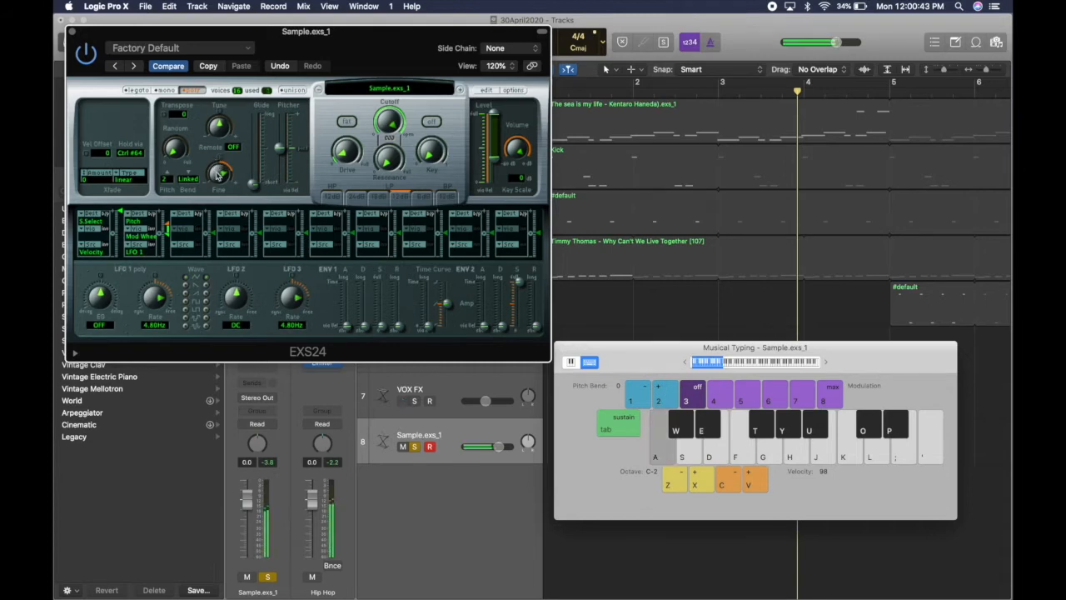
pyautogui.press('a')
pyautogui.press('a')
pyautogui.press('a')
pyautogui.press('a')
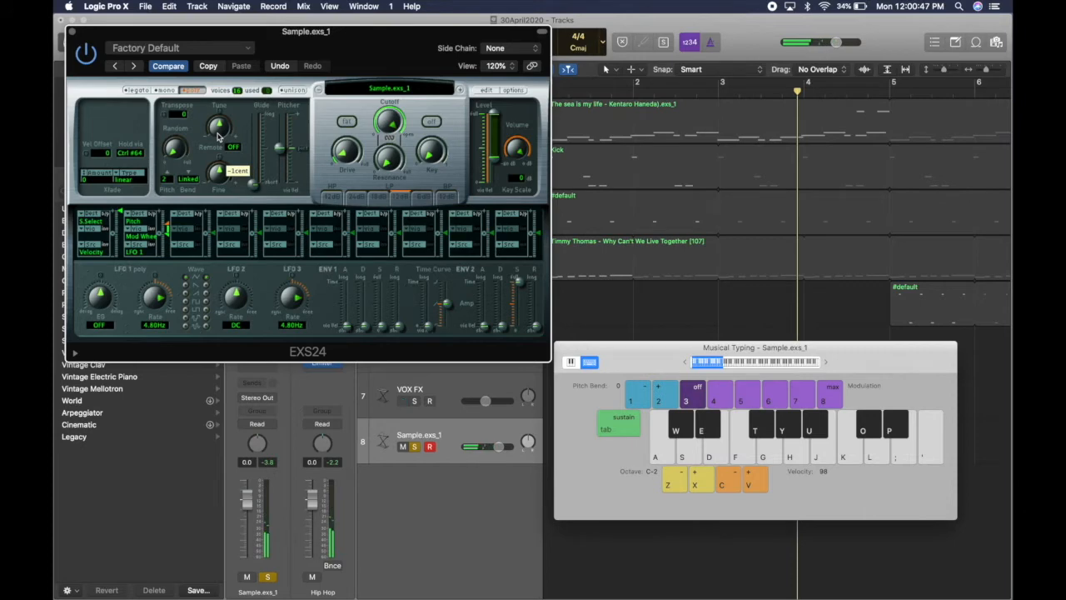
pyautogui.press('a')
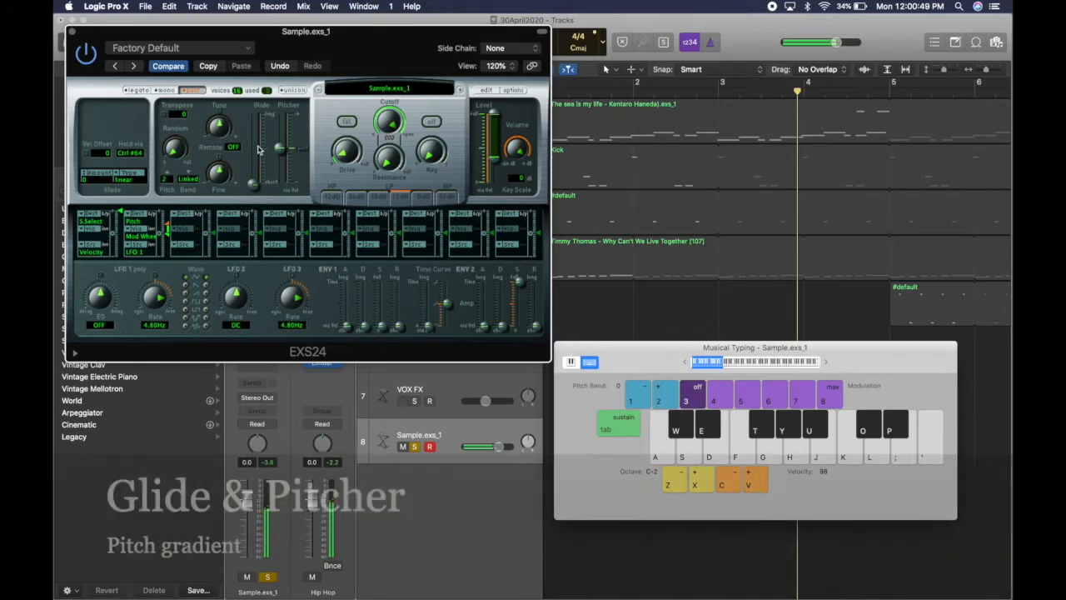
# Lower the Pitcher below centre, raise Glide slightly, and audition the slices from C-2 to D-2
pyautogui.moveTo(279, 153); pyautogui.dragTo(257, 168)
pyautogui.press('a')
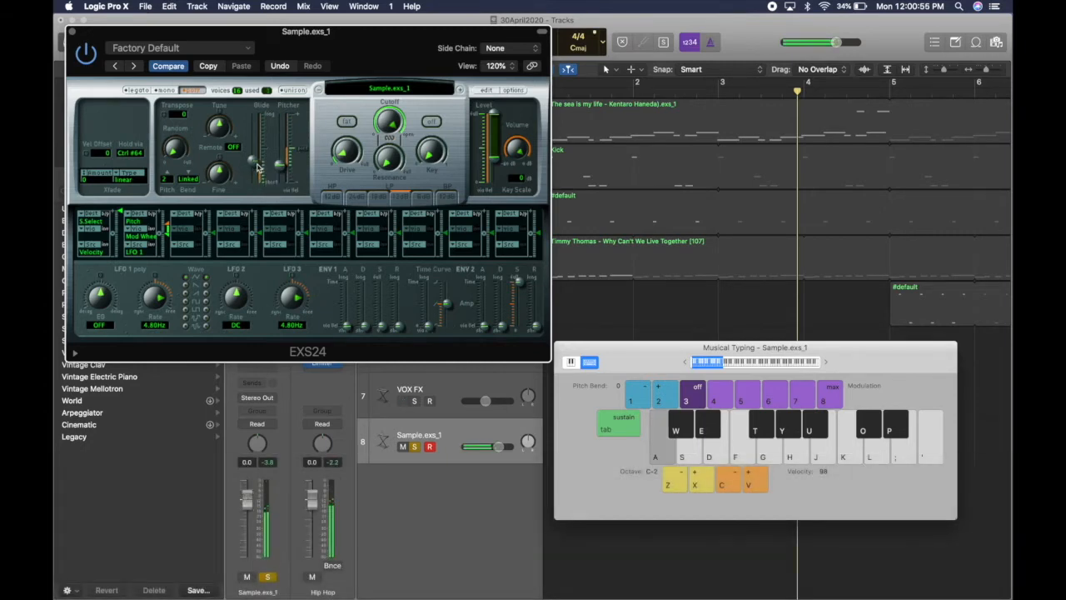
pyautogui.press('w')
pyautogui.press('s')
# Raise the Pitcher above centre, play the C-2 and C#-2 slices, and increase Glide to about 964 ms
pyautogui.moveTo(277, 169); pyautogui.dragTo(280, 141)
pyautogui.press('a')
pyautogui.press('w')
pyautogui.moveTo(255, 162); pyautogui.dragTo(256, 138)
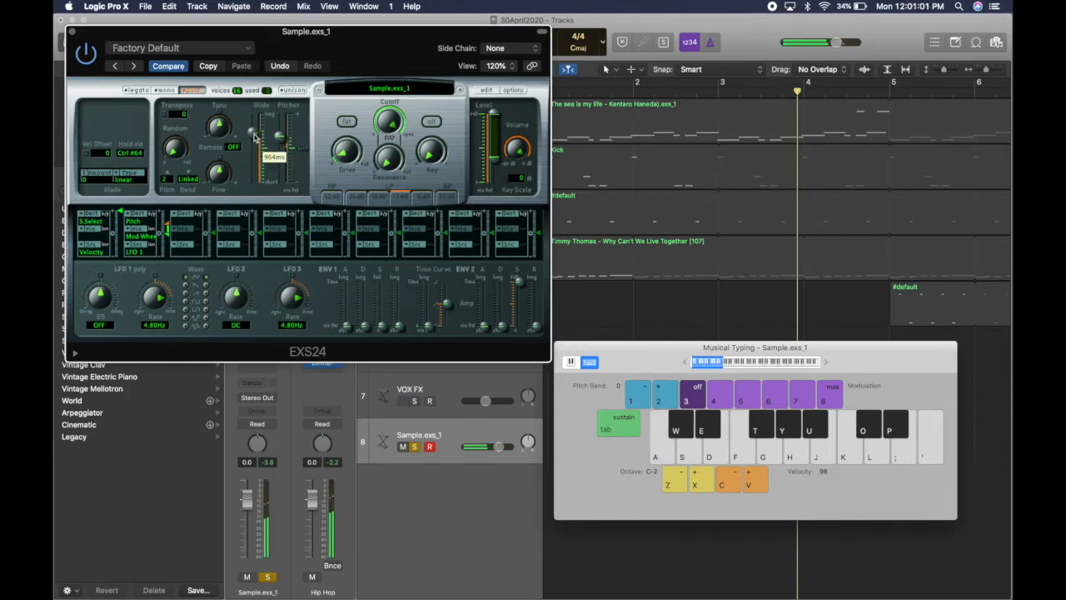
# Audition the D-2, D#-2 and E-2 slices with the raised Pitcher and long Glide
pyautogui.press('s')
pyautogui.press('e')
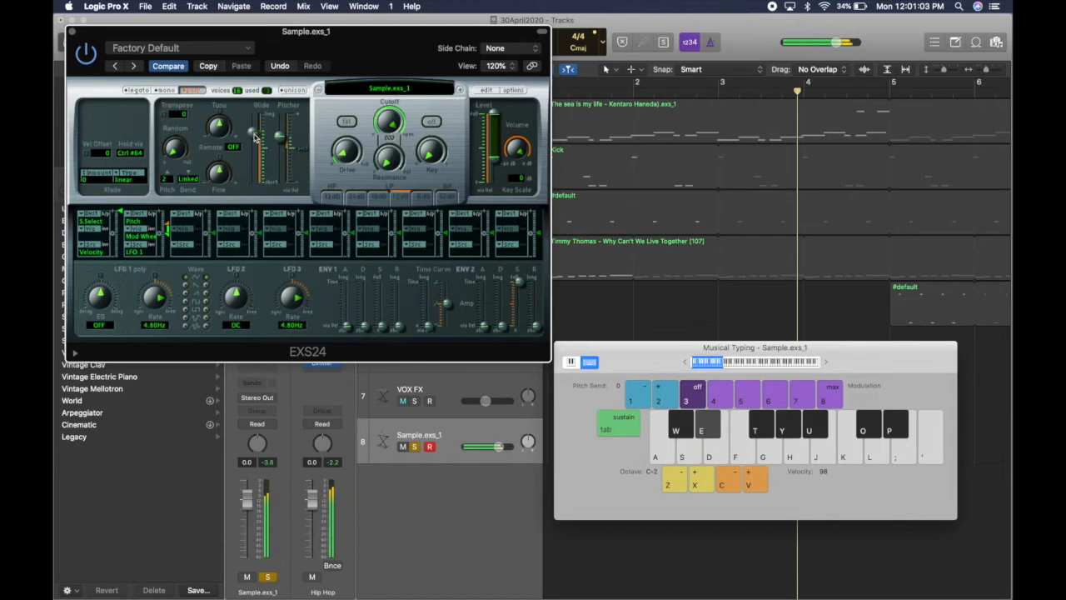
pyautogui.press('d')
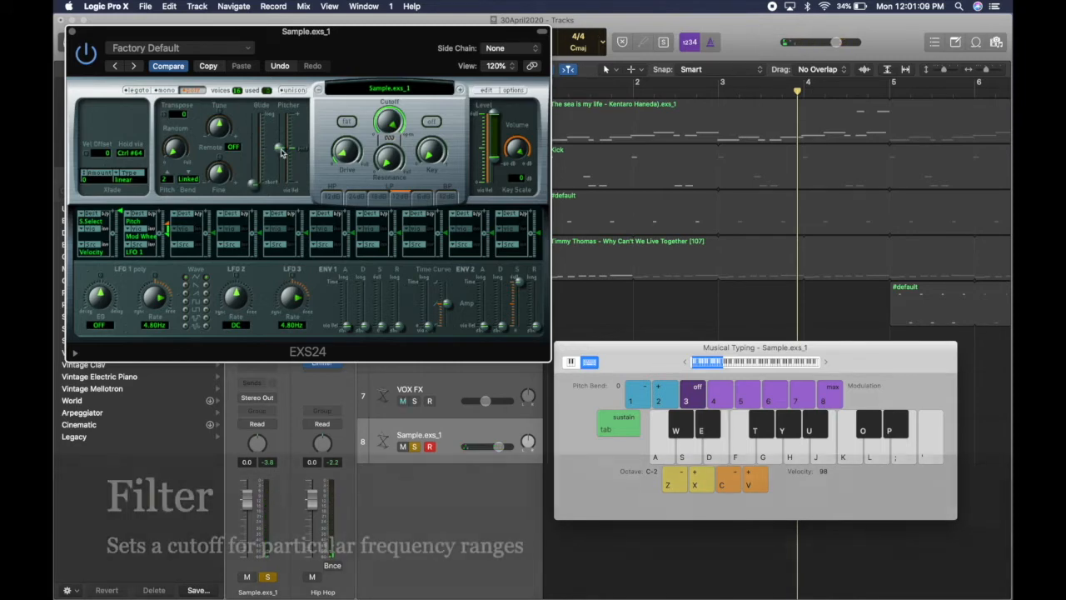
# Turn on the EXS24 filter and audition the slices from C-2 to D-2 while lowering the Cutoff
pyautogui.click(431, 123)
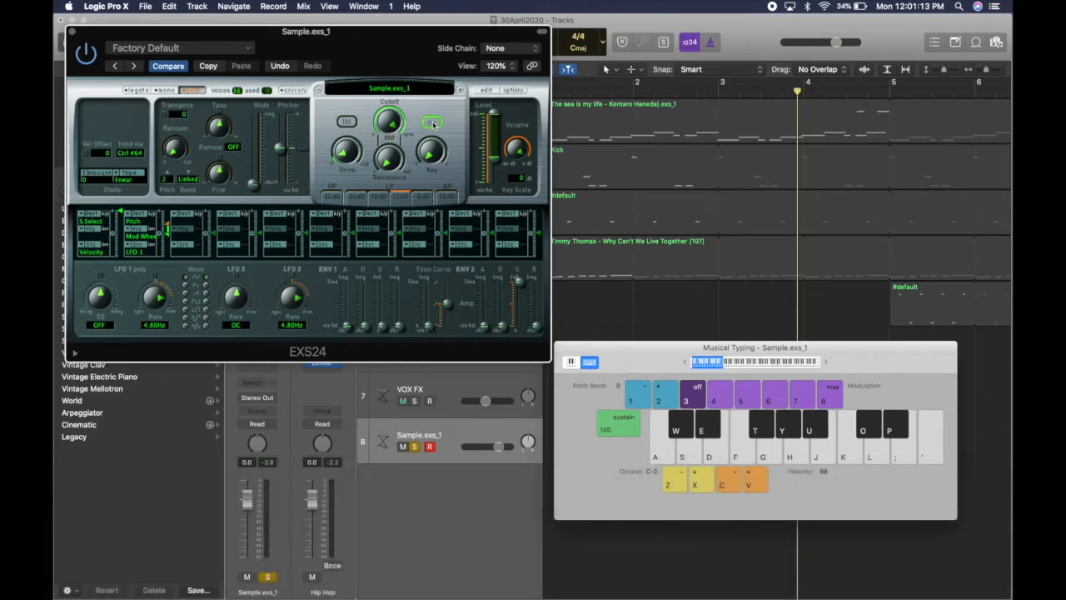
pyautogui.press('a')
pyautogui.press('w')
pyautogui.moveTo(386, 122); pyautogui.dragTo(379, 162)
pyautogui.press('a')
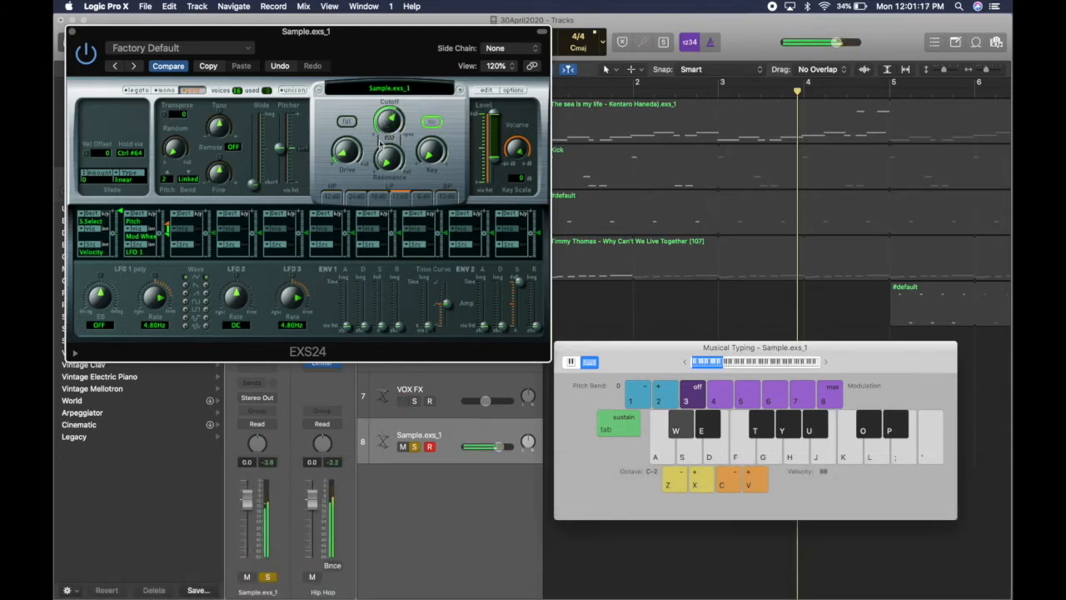
pyautogui.press('s')
# Lower the low-pass filter's Cutoff further and audition the C-2, D-2 and E-2 slices
pyautogui.moveTo(382, 124); pyautogui.dragTo(380, 140)
pyautogui.press('a')
pyautogui.press('s')
pyautogui.press('d')
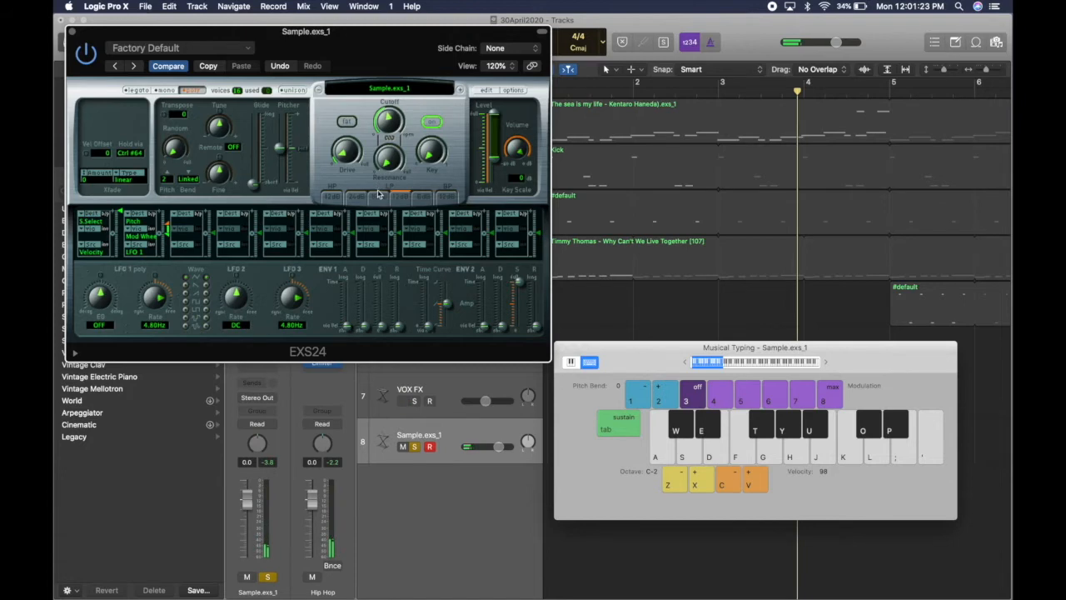
# Switch the filter to 12 dB high-pass and repeatedly play the C-2 and D-2 slices while adjusting the Cutoff
pyautogui.click(335, 198)
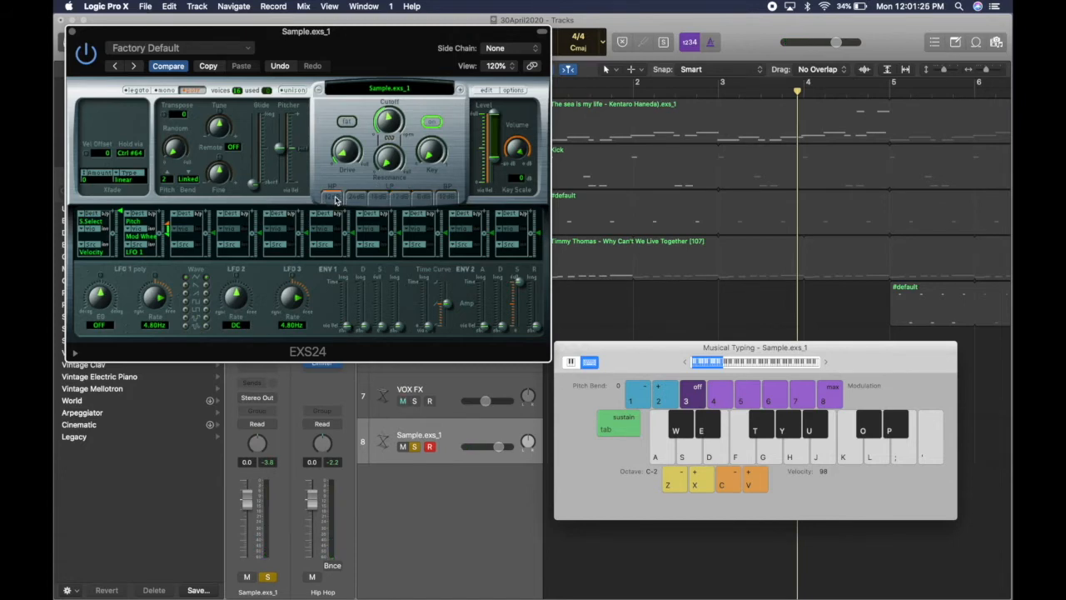
pyautogui.press('a')
pyautogui.press('s')
pyautogui.moveTo(384, 119)
pyautogui.press('a')
pyautogui.press('s')
pyautogui.press('a')
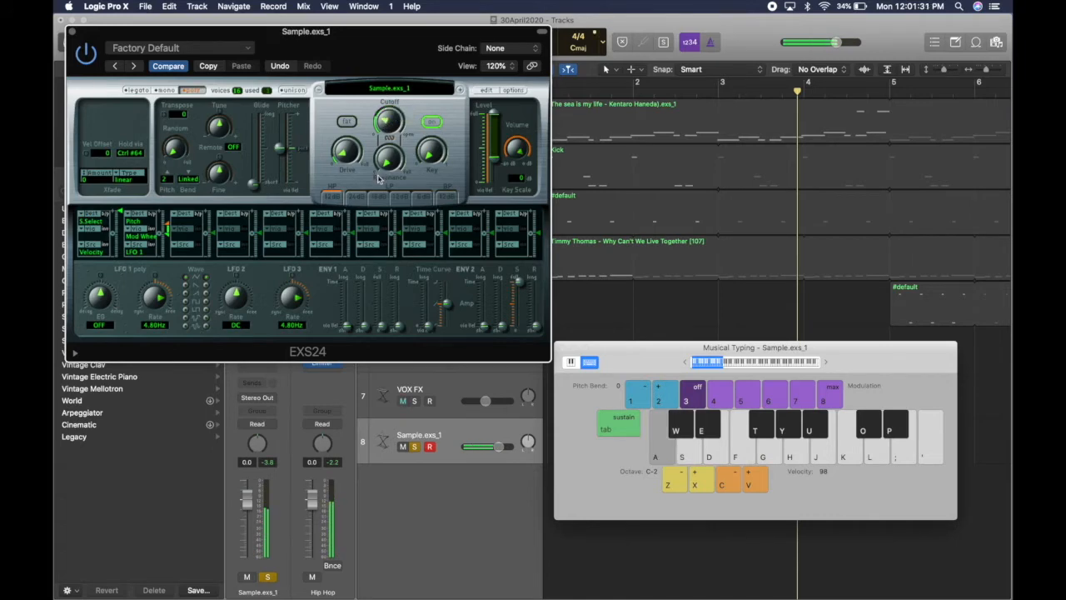
# Audition the E-2, F-2 and F#-2 slices through the high-pass filter, and turn the filter off
pyautogui.press('d')
pyautogui.press('f')
pyautogui.press('t')
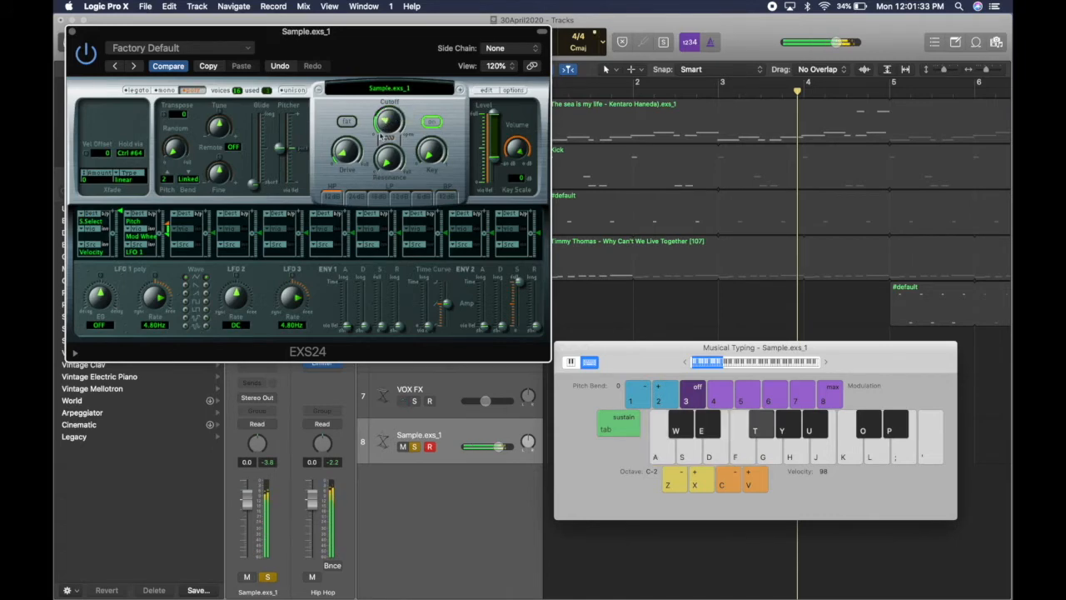
pyautogui.click(427, 122)
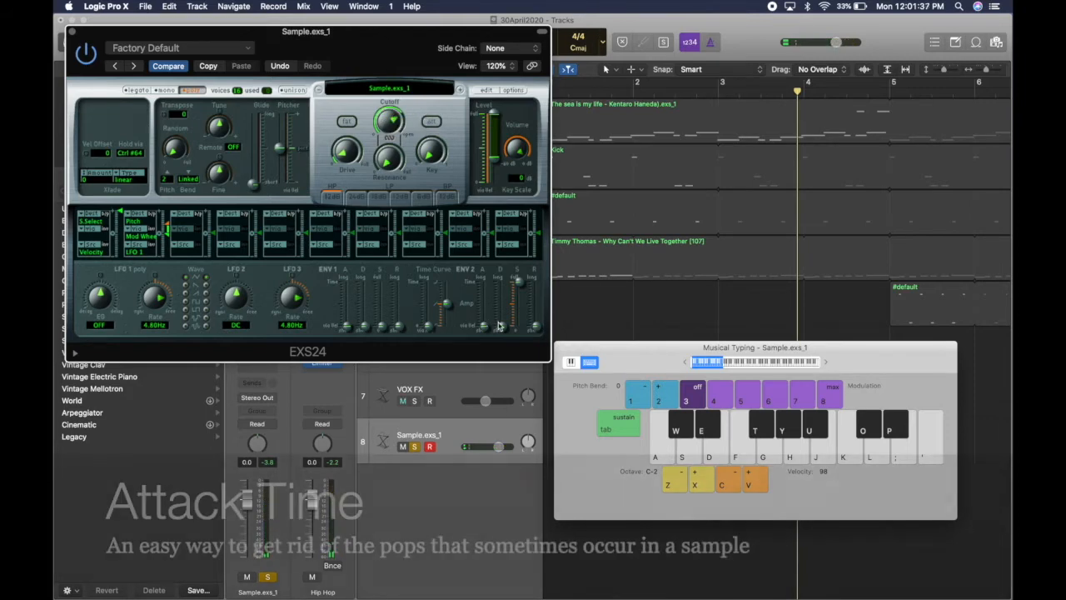
# Raise ENV 2 Attack in two stages while auditioning slices from C-2 to D#-2, return it to minimum and replay C-2 and D-2
pyautogui.moveTo(484, 330); pyautogui.dragTo(486, 315)
pyautogui.press('a')
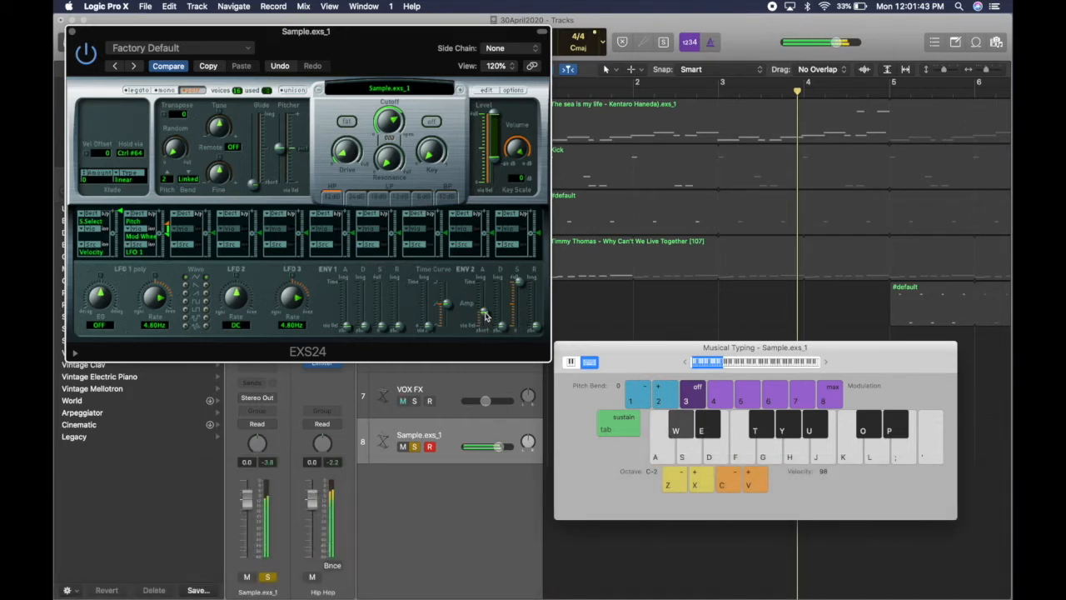
pyautogui.press('e')
pyautogui.moveTo(485, 318); pyautogui.dragTo(482, 302)
pyautogui.press('a')
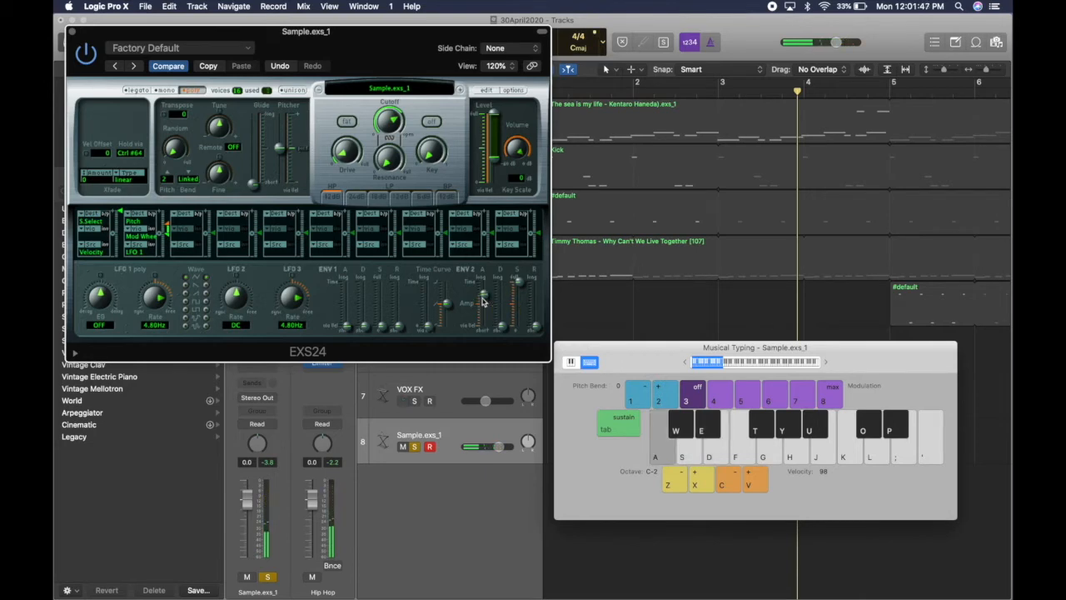
pyautogui.press('s')
pyautogui.moveTo(484, 302); pyautogui.dragTo(484, 330)
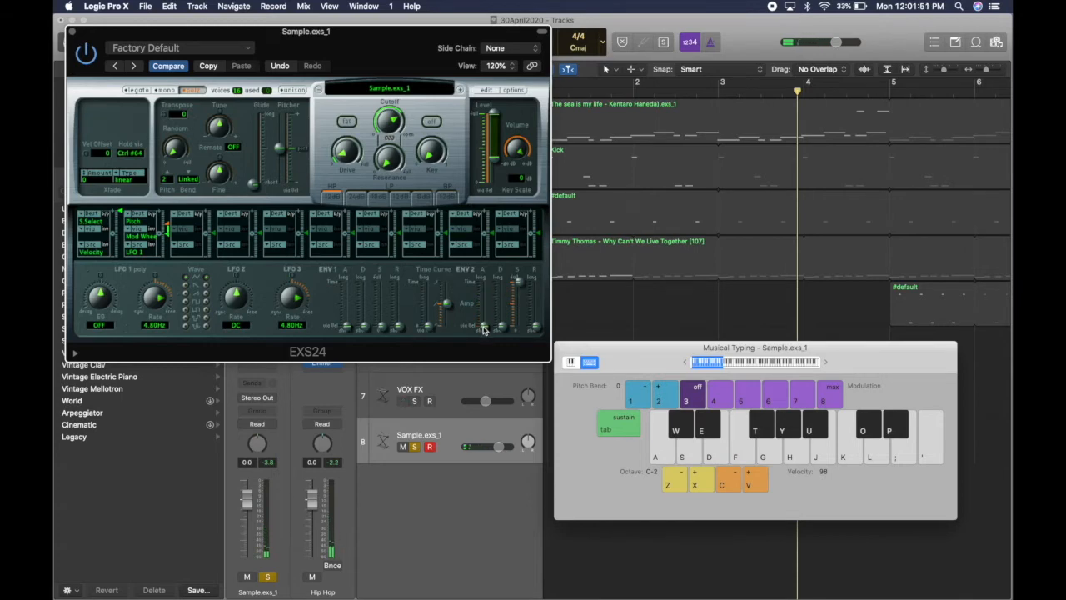
pyautogui.press('a')
pyautogui.press('s')
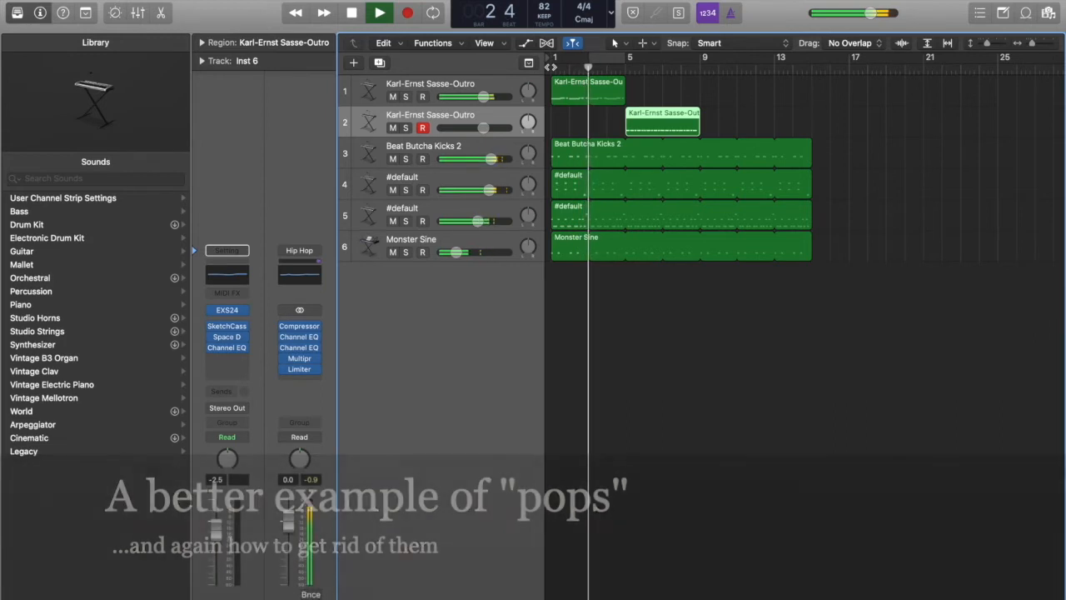
# Stop playback and open the EXS24 of the first Karl-Ernst Sasse-Outro track
pyautogui.press('space')
pyautogui.press('Up')
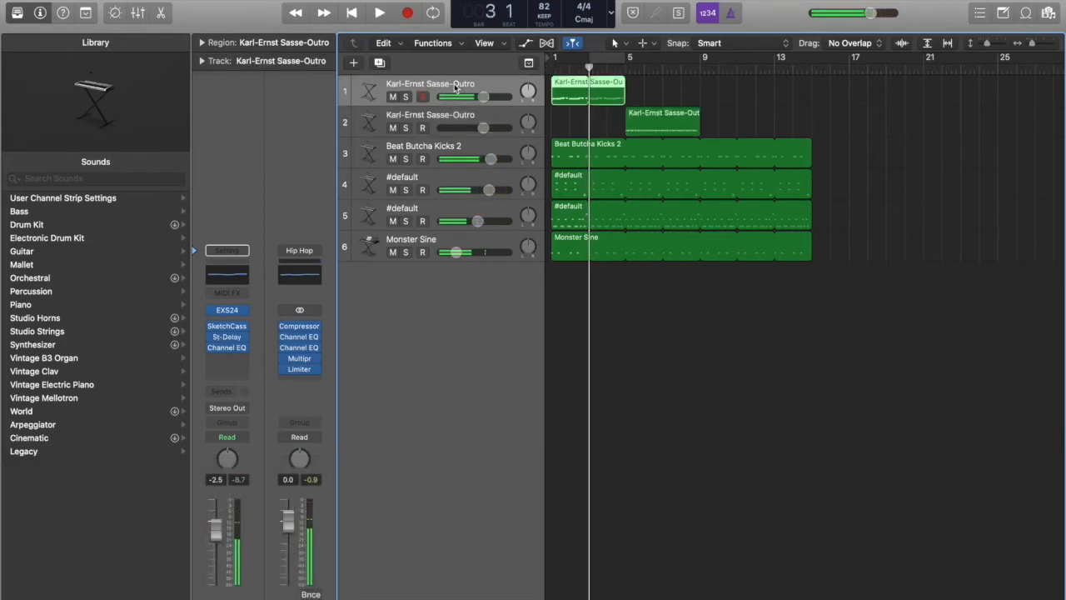
pyautogui.click(226, 312)
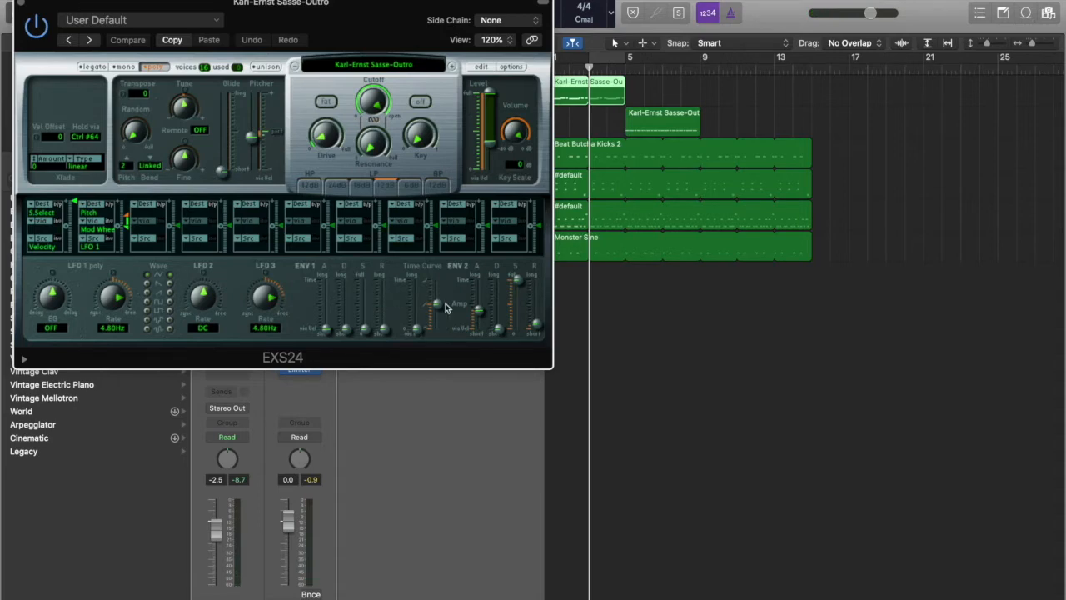
# Show Musical Typing, set its octave to C0, and audition the slices from C0 to E0
pyautogui.press('super+k')
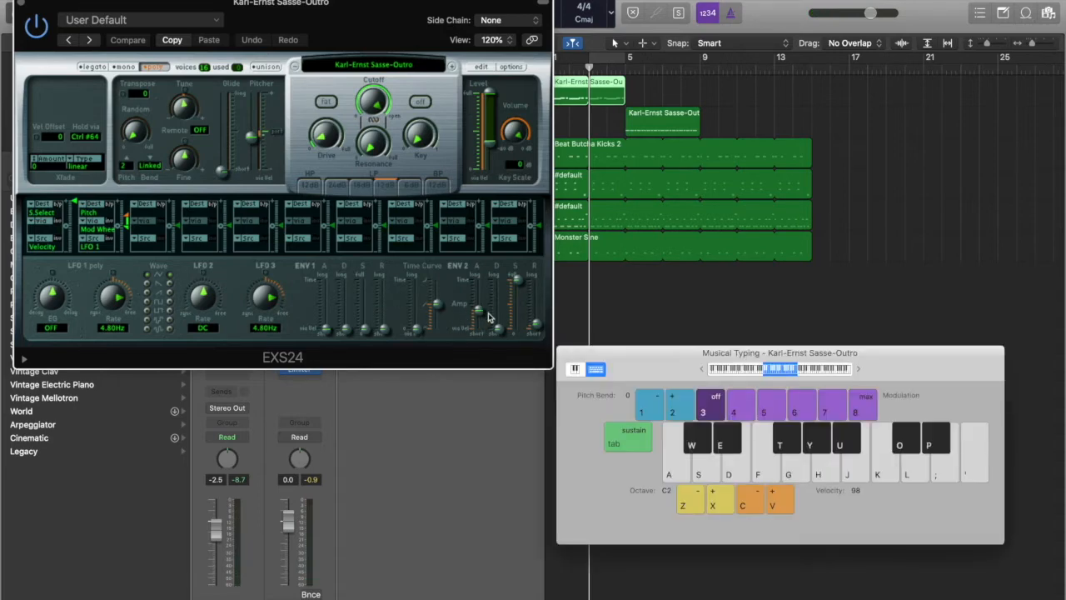
pyautogui.press('z')
pyautogui.press('z')
pyautogui.press('a')
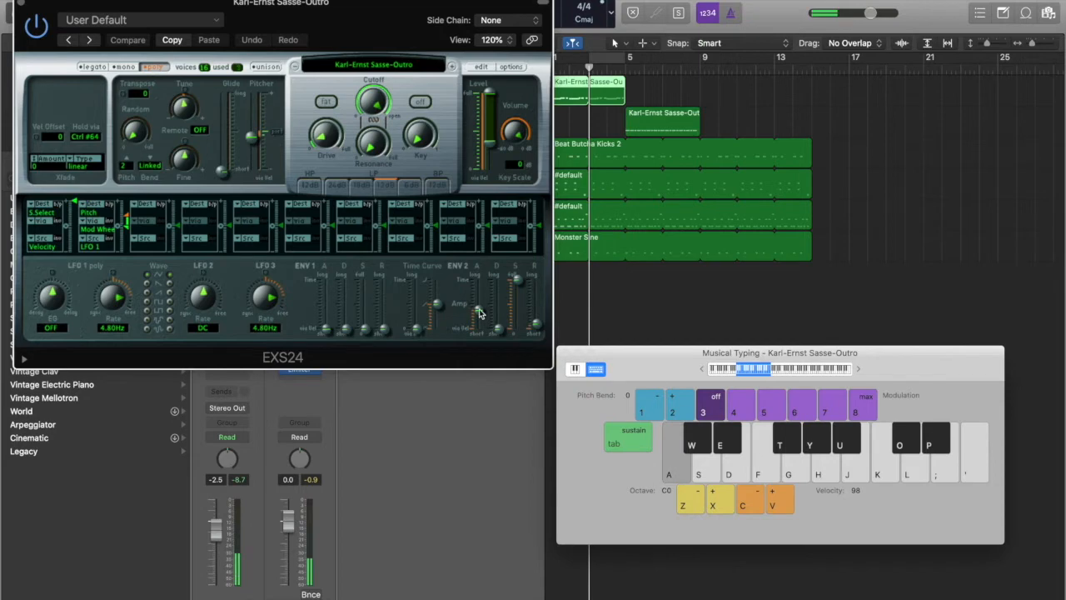
pyautogui.press('s')
pyautogui.press('e')
pyautogui.press('d')
# Lower ENV 2 Attack to minimum and audition the slices from C0 to E0 for pops
pyautogui.moveTo(479, 315); pyautogui.dragTo(478, 330)
pyautogui.press('a')
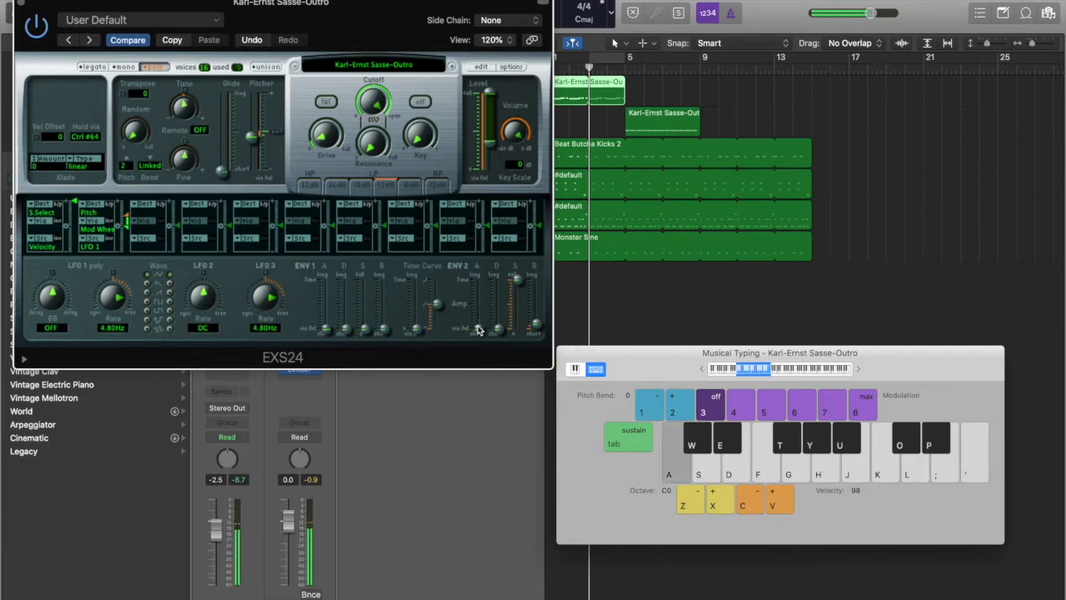
pyautogui.press('s')
pyautogui.press('e')
pyautogui.press('d')
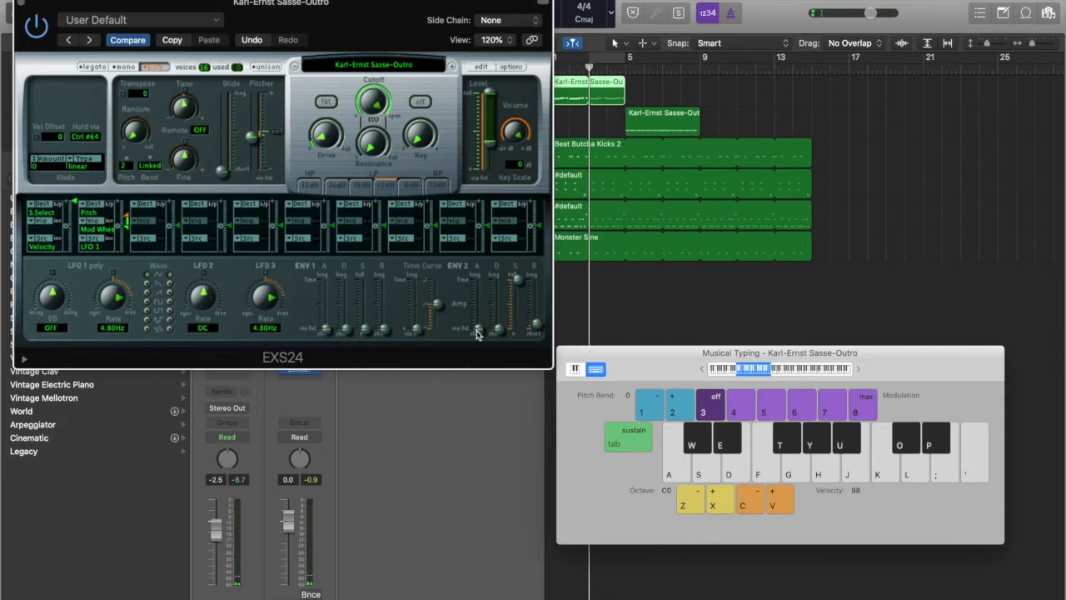
# Raise ENV 2 Attack to remove the pops and audition the C0, D0 and E0 slices again
pyautogui.moveTo(480, 333); pyautogui.dragTo(480, 313)
pyautogui.press('a')
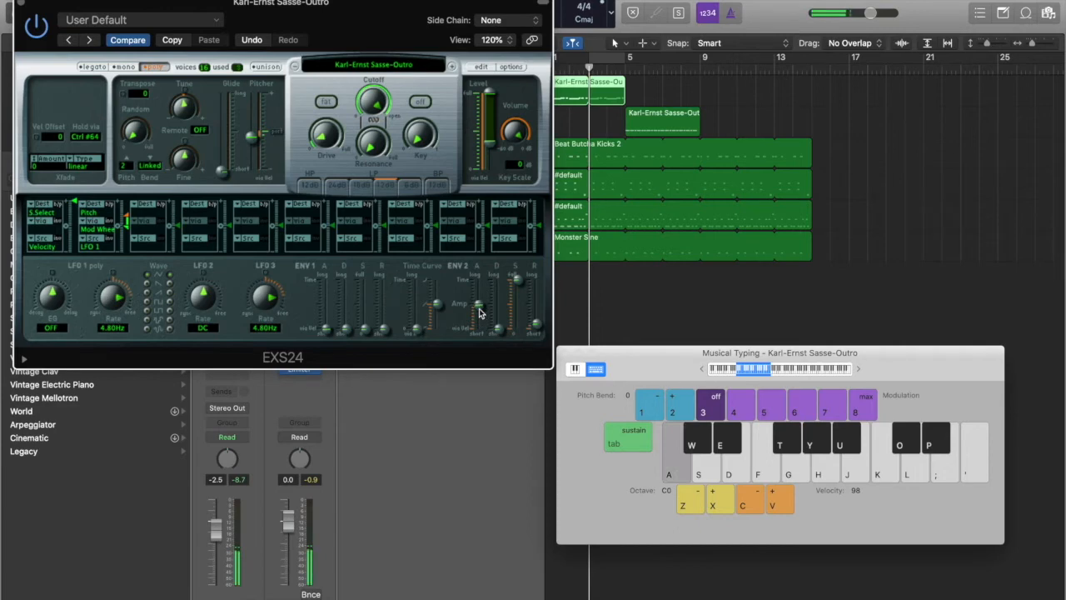
pyautogui.press('s')
pyautogui.press('d')
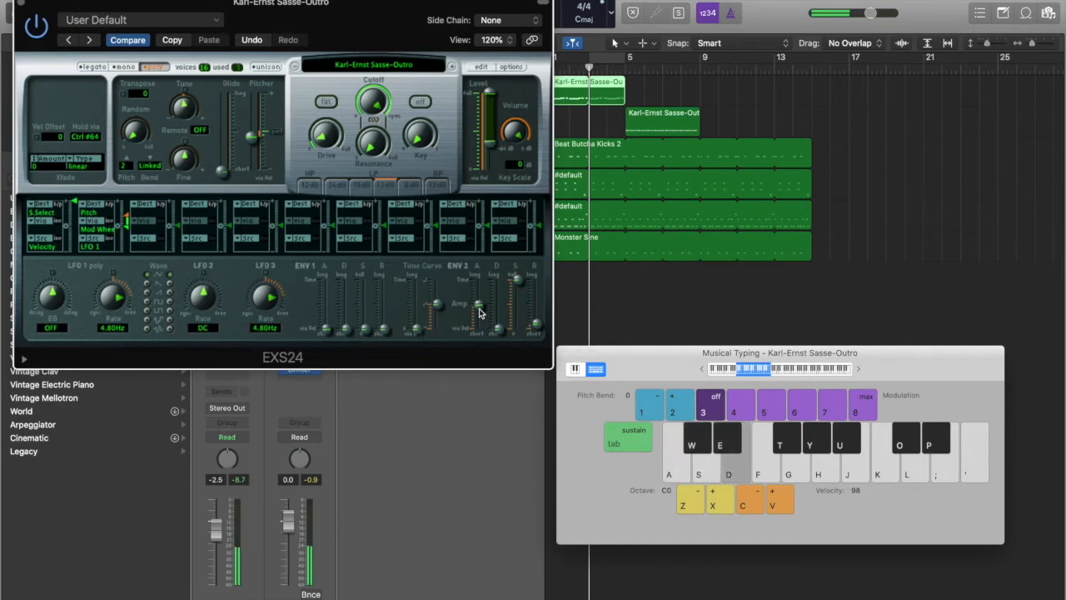
pyautogui.press('k')
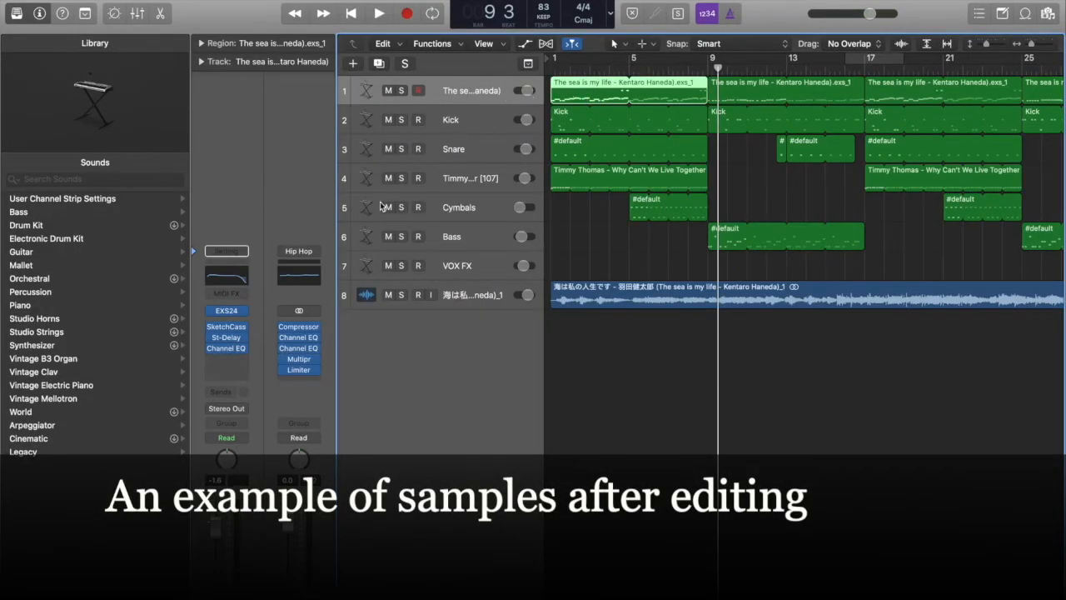
# Open the EXS24 of "The sea is my life" track and its Instrument Editor to view the zones
pyautogui.click(226, 313)
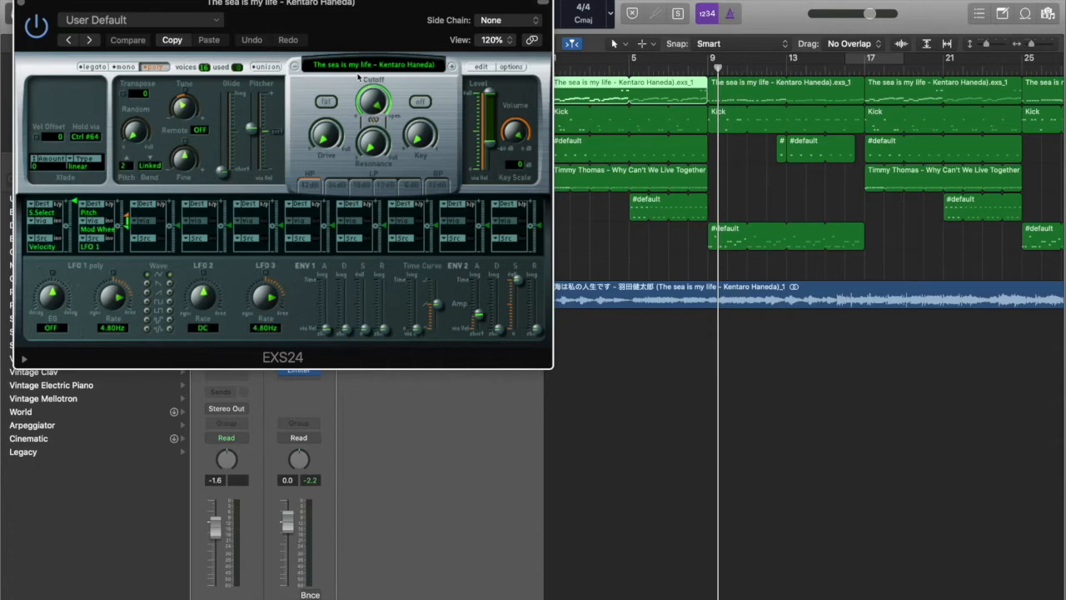
pyautogui.click(481, 67)
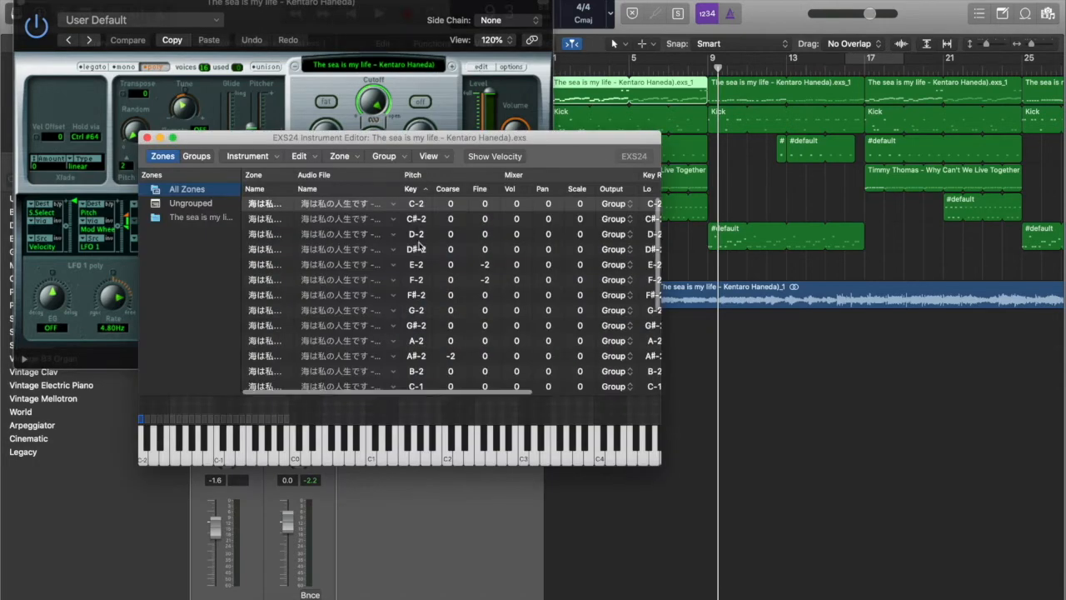
pyautogui.hscroll(1, 419, 246)
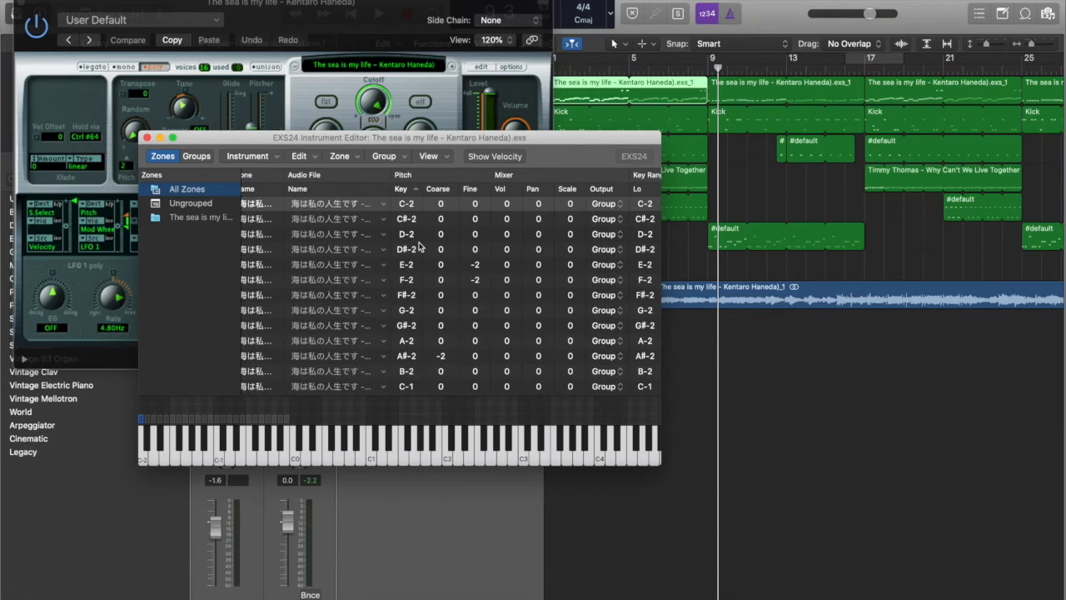
# Show Musical Typing and audition the edited slices in sequence from C-2 up to E-1
pyautogui.press('super+k')
pyautogui.press('a')
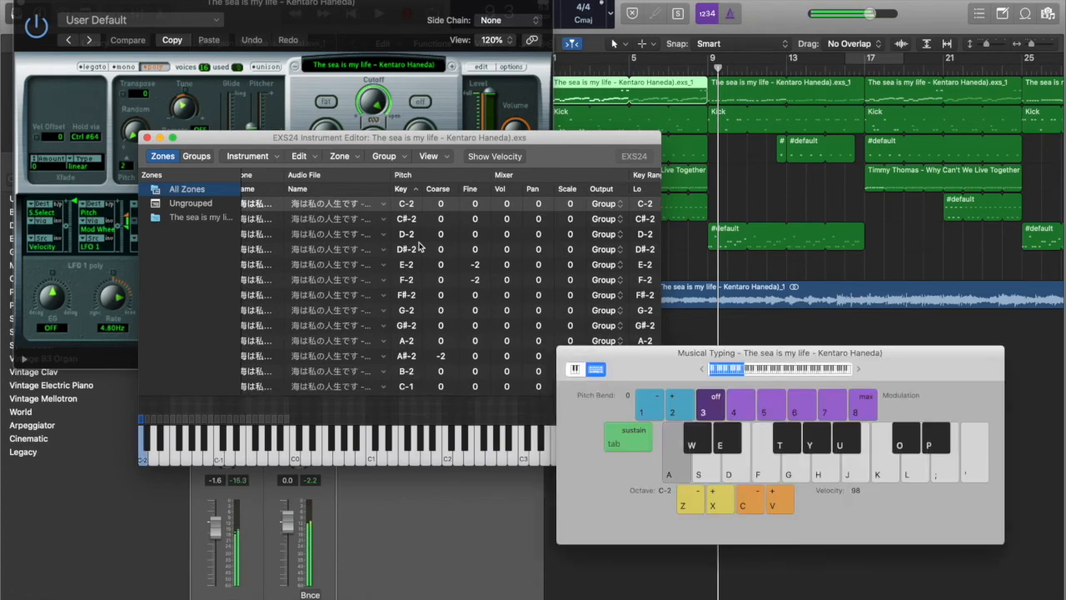
pyautogui.press('w')
pyautogui.press('s')
pyautogui.press('e')
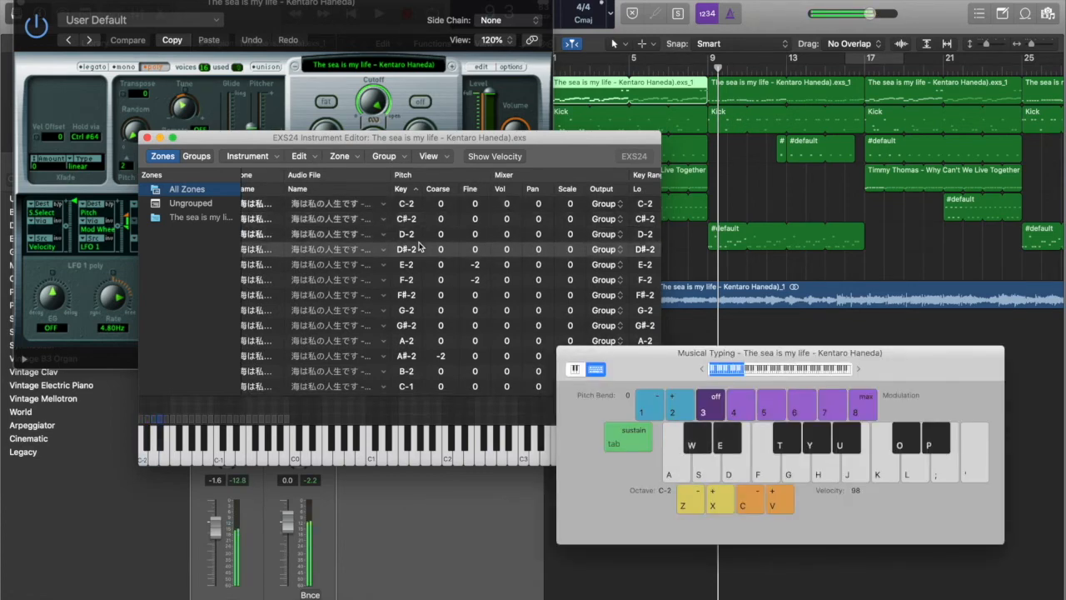
pyautogui.press('d')
pyautogui.press('a')
pyautogui.press('w')
pyautogui.press('s')
pyautogui.press('e')
pyautogui.press('d')
pyautogui.press('t')
pyautogui.press('g')
pyautogui.press('y')
pyautogui.press('h')
pyautogui.press('u')
pyautogui.press('j')
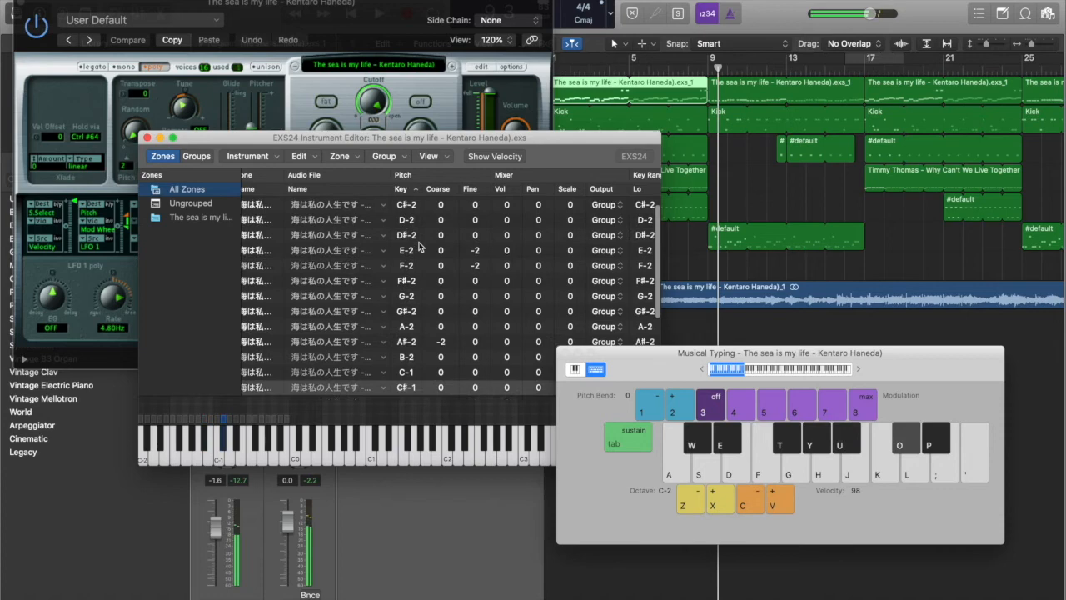
pyautogui.press('k')
pyautogui.press('o')
pyautogui.press('l')
pyautogui.press('p')
pyautogui.press(';')
pyautogui.press('k')
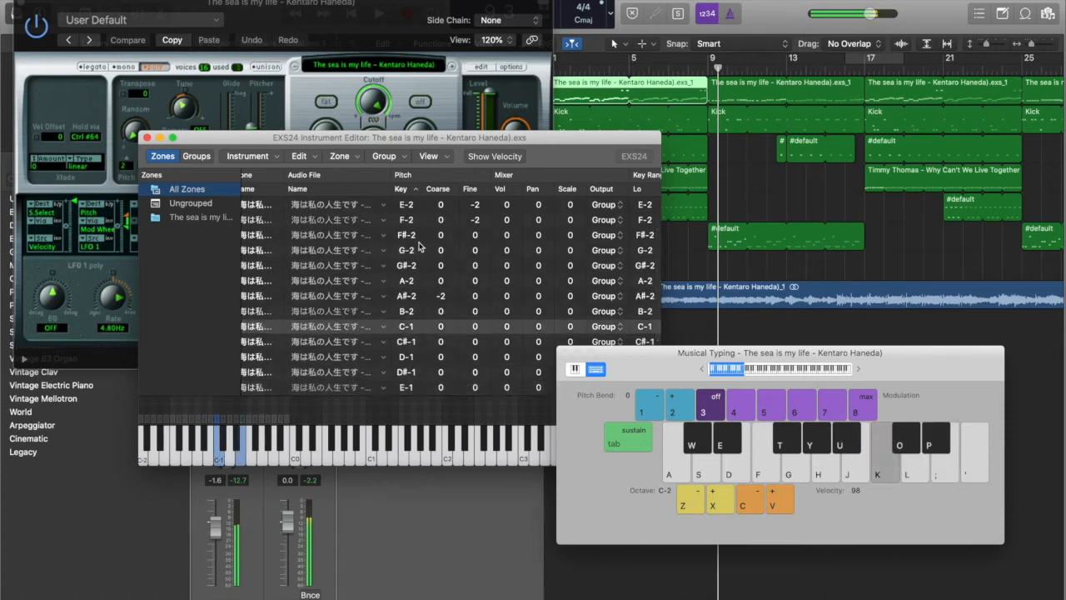
# Hide Musical Typing, select the zones from C-2 through F-2, and turn off their Reverse playback
pyautogui.press('super+k')
pyautogui.hscroll(5, 450, 275)
pyautogui.scroll(2, 450, 274)
pyautogui.click(588, 205)
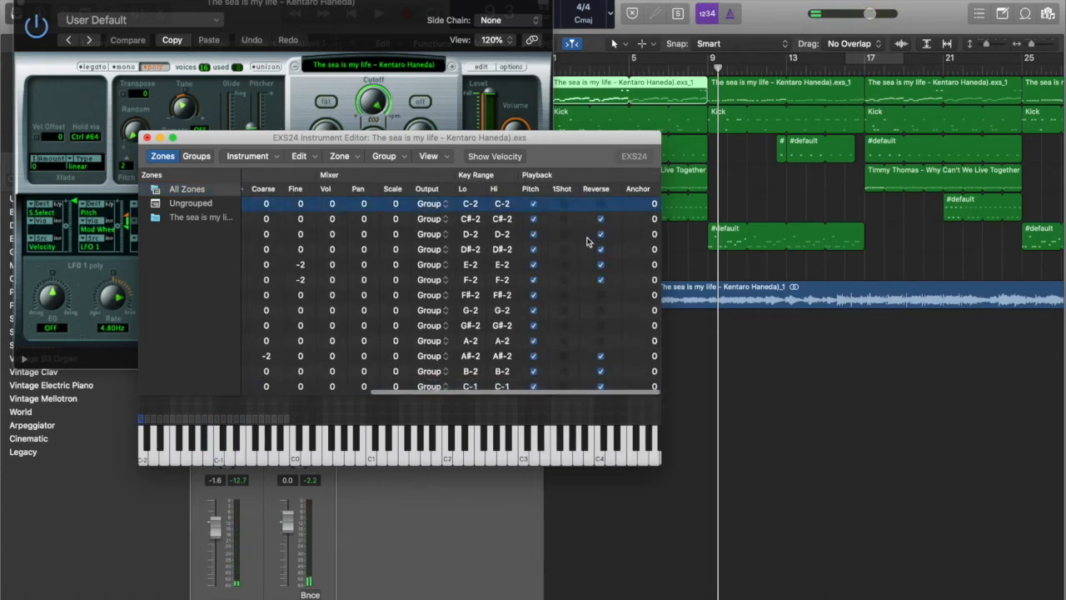
pyautogui.keyDown('shift'); pyautogui.click(582, 280); pyautogui.keyUp('shift')
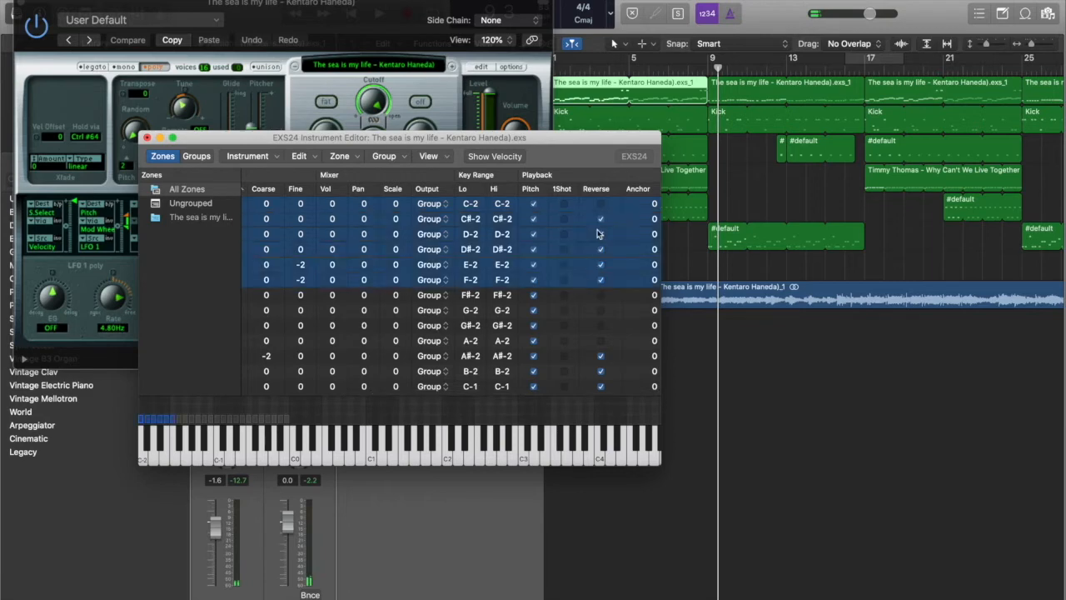
# Show Musical Typing and audition the unreversed slices from C#-2 to F-2
pyautogui.press('super+k')
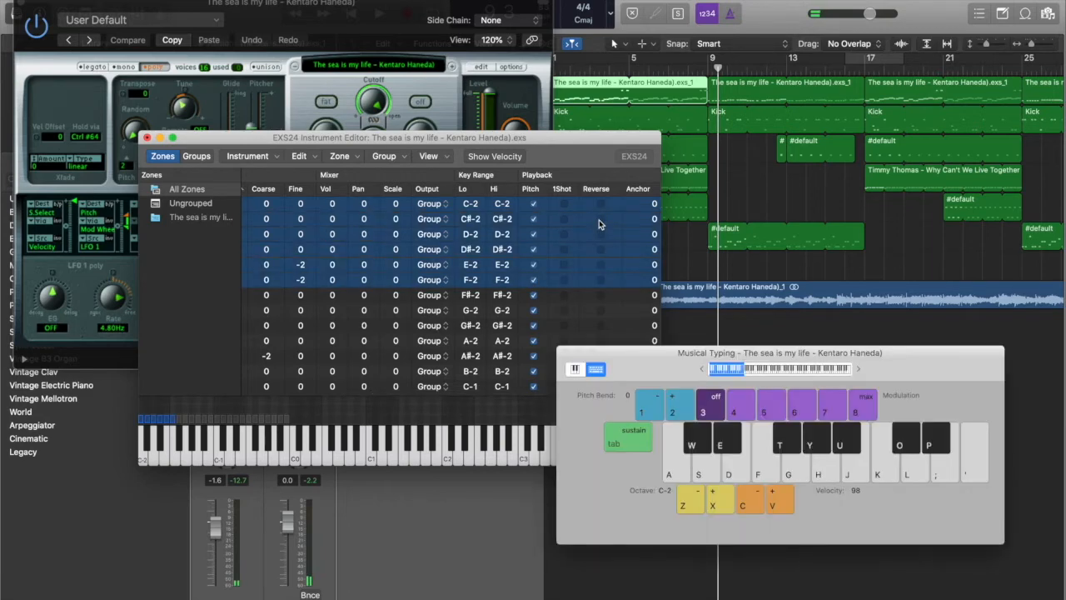
pyautogui.press('w')
pyautogui.press('s')
pyautogui.press('e')
pyautogui.press('d')
pyautogui.press('f')
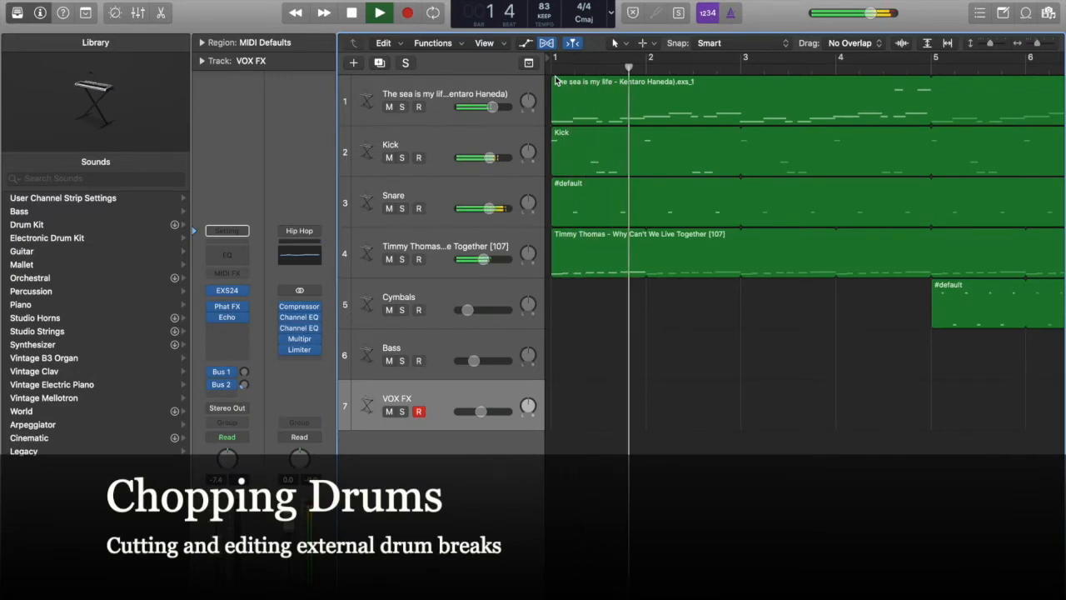
# Stop playback, solo the Timmy Thomas - Why Can't We Live Together track, and play it from bar 1
pyautogui.press('space')
pyautogui.click(401, 260)
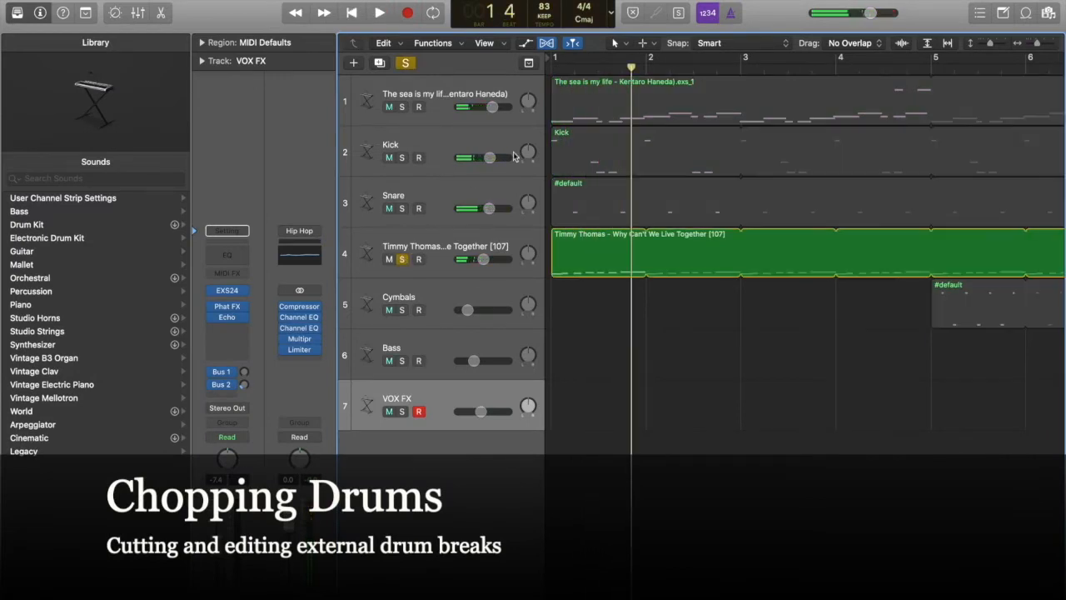
pyautogui.click(552, 68)
pyautogui.press('space')
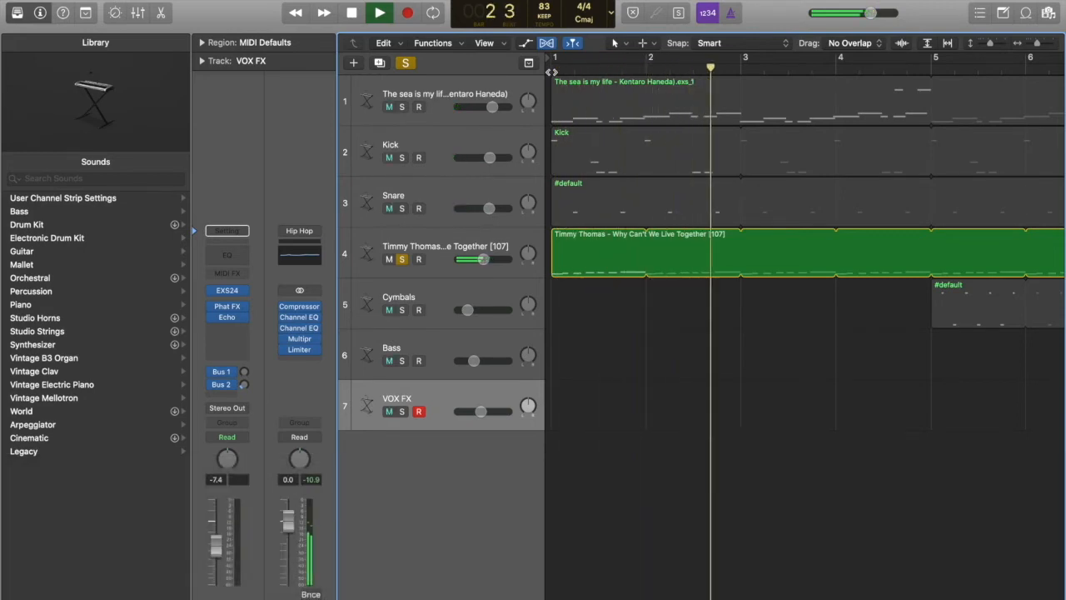
# Solo the Kick and Snare tracks alongside the Timmy Thomas track, listen to the combined groove, and stop playback
pyautogui.click(402, 158)
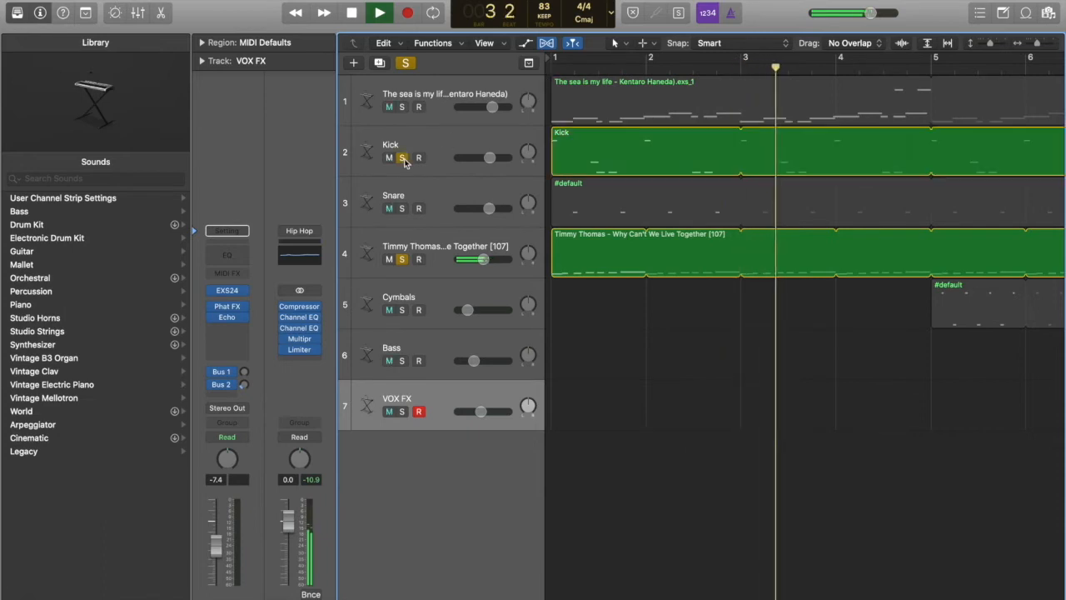
pyautogui.click(402, 208)
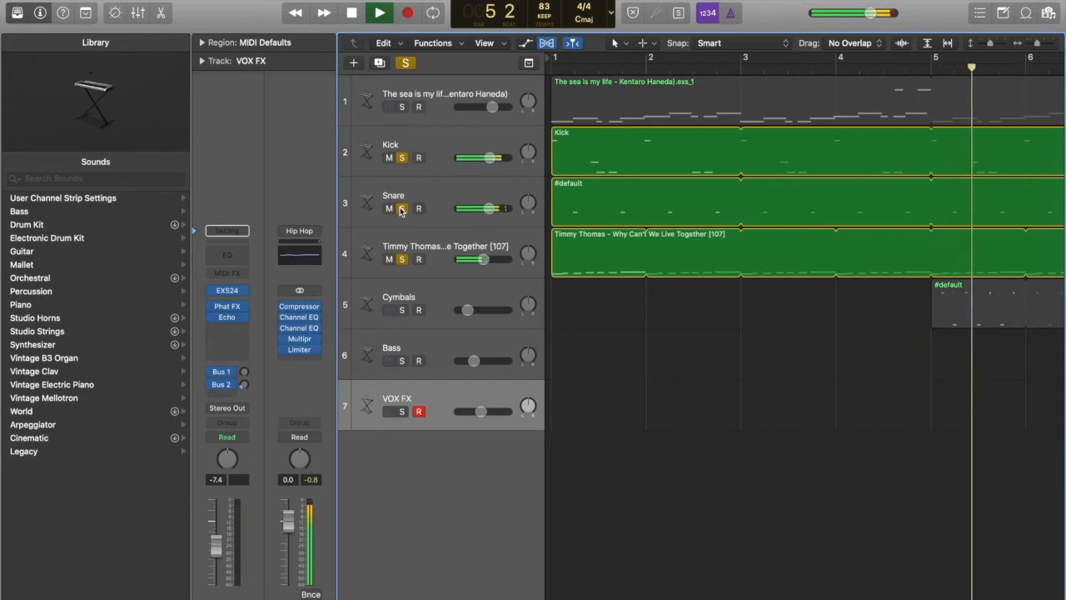
pyautogui.press('space')
# Turn off solo on the Timmy Thomas, Snare and Kick tracks
pyautogui.click(403, 259)
pyautogui.click(401, 209)
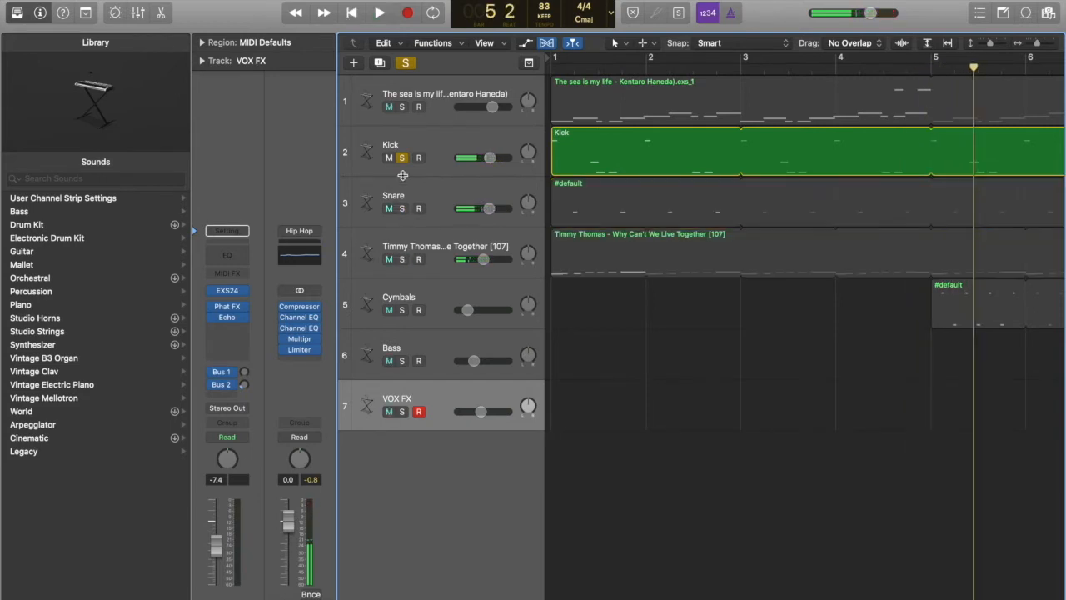
pyautogui.click(402, 158)
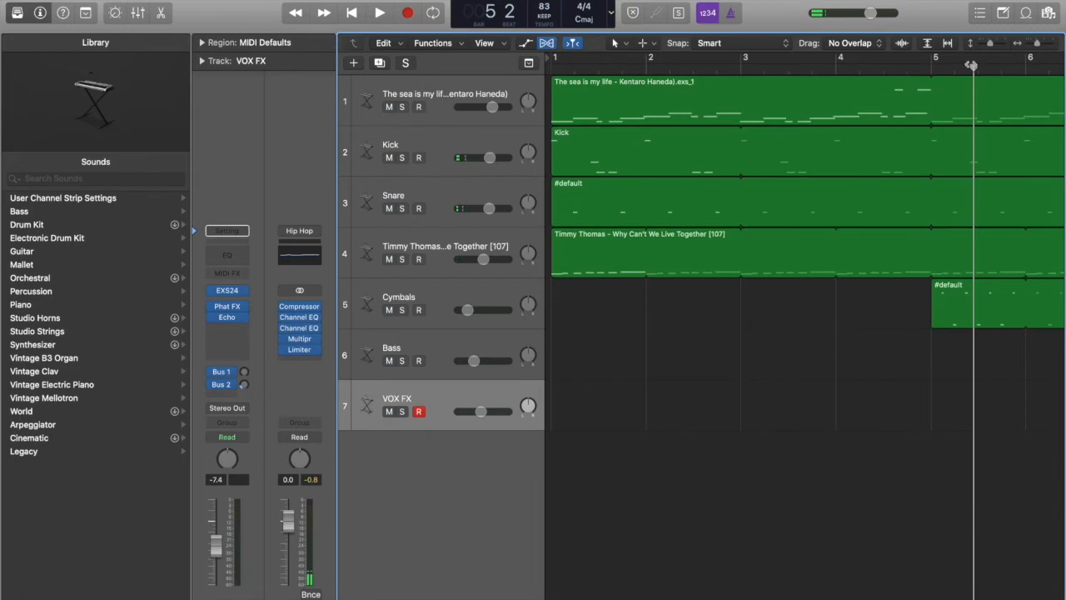
# Browse all files to the SAMPLES folder, sort it by name, and open the Jake's Breaks folder
pyautogui.click(1049, 14)
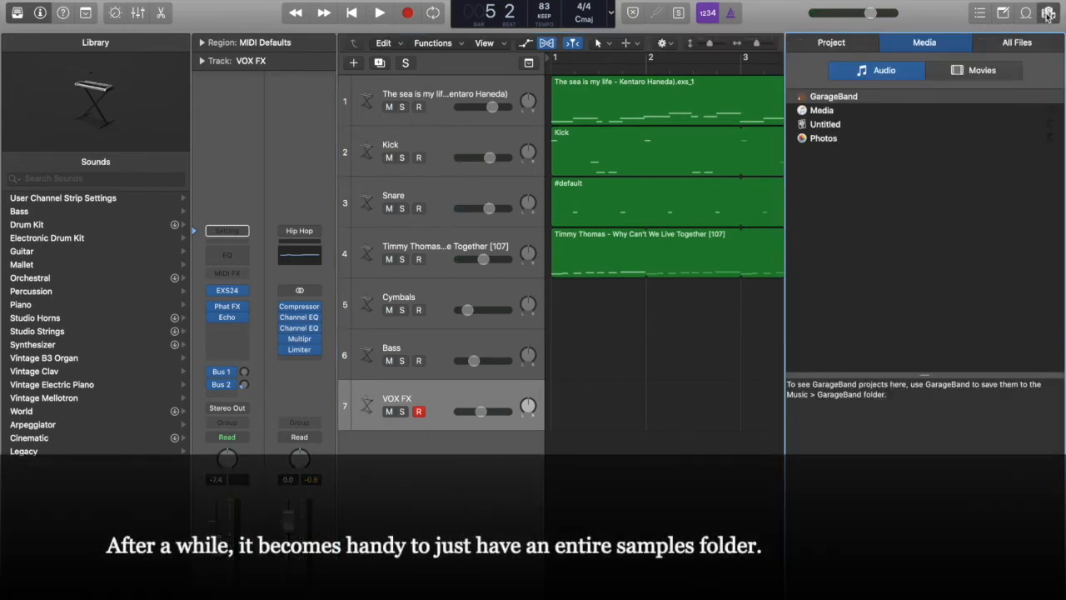
pyautogui.click(1018, 44)
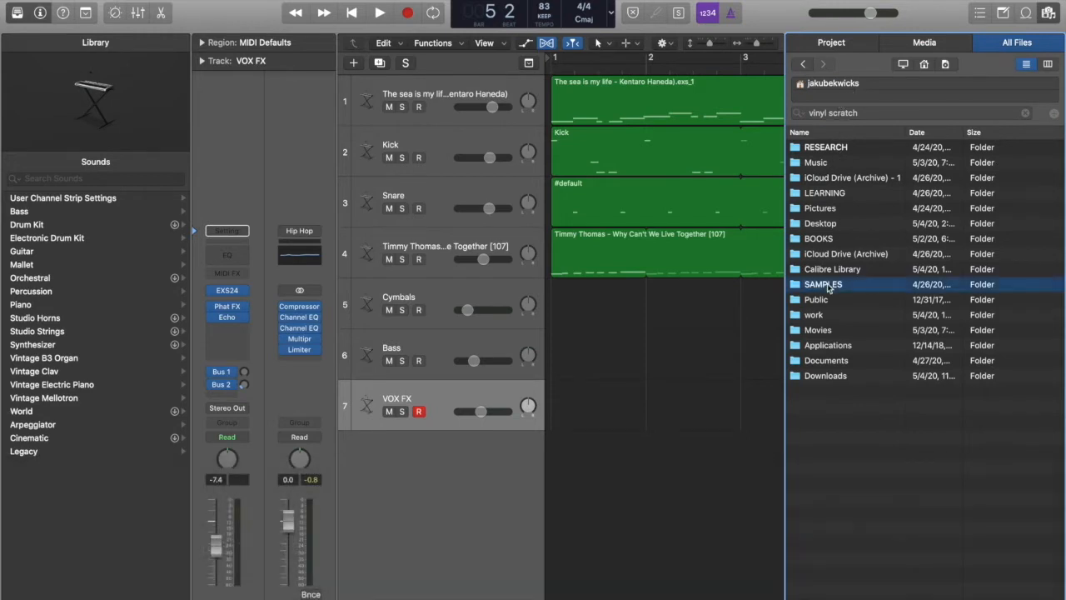
pyautogui.doubleClick(825, 285)
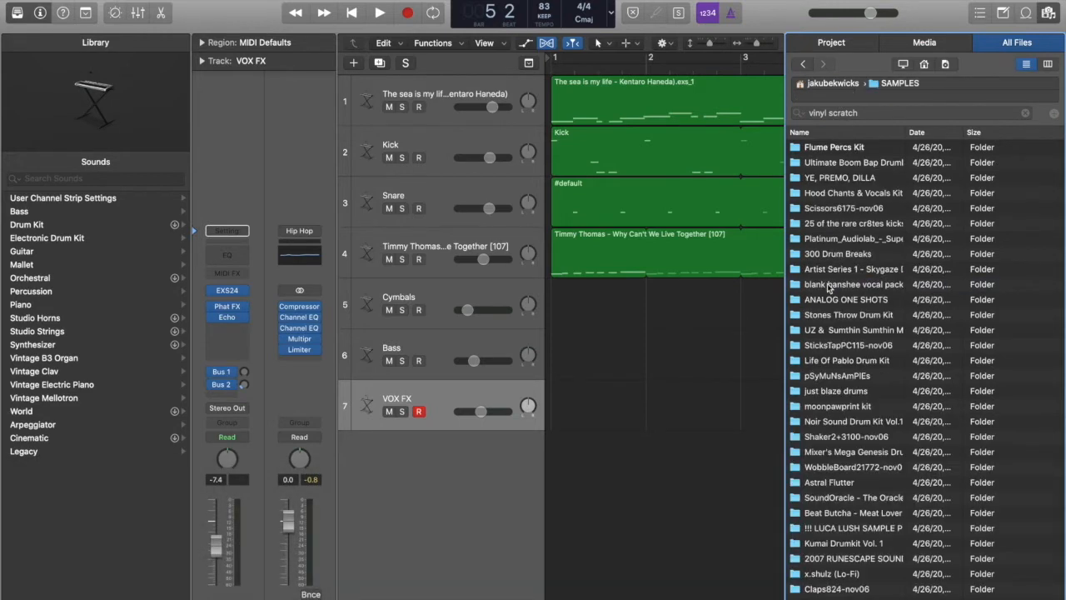
pyautogui.click(858, 134)
pyautogui.scroll(-1, 834, 354)
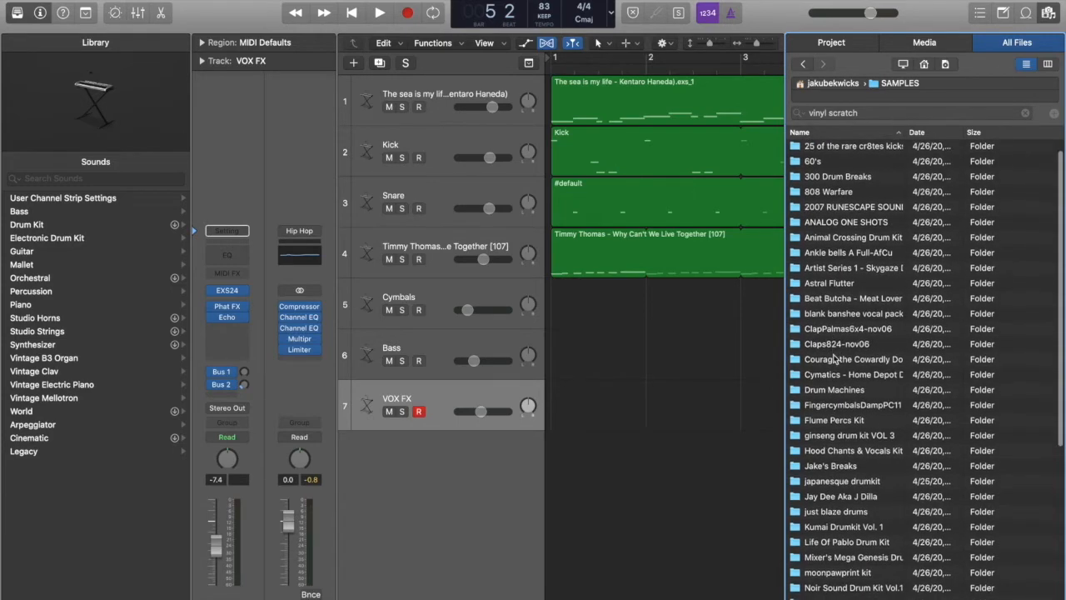
pyautogui.doubleClick(822, 467)
pyautogui.scroll(-6, 833, 474)
pyautogui.scroll(-6, 836, 477)
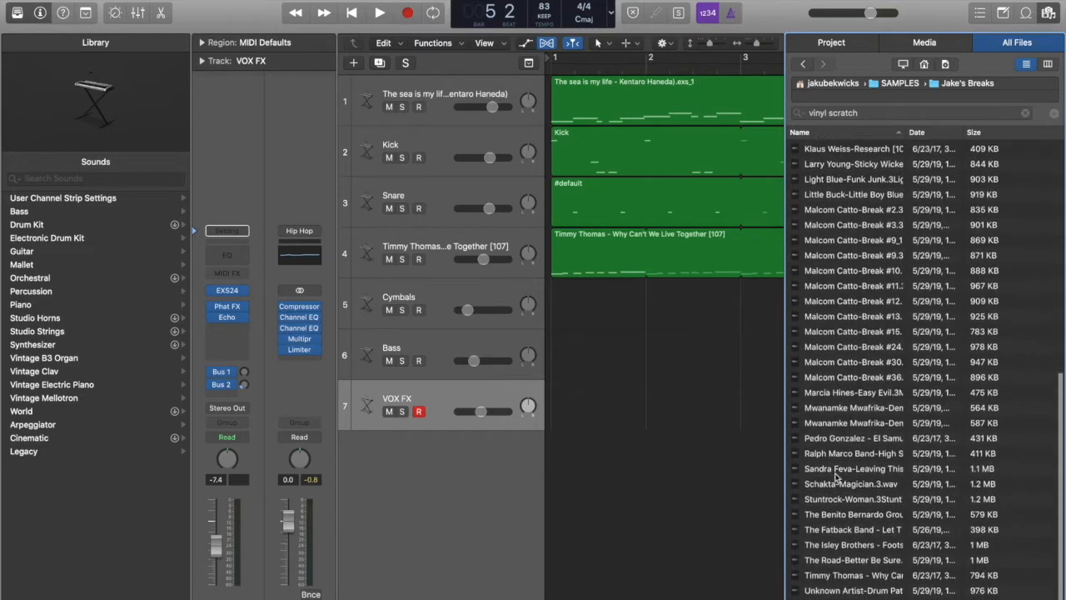
# Preview Timmy Thomas - Why Can't We Live Together [107].wav, place it at bar 1 on a new audio track, close the browser, and solo the track
pyautogui.click(834, 564)
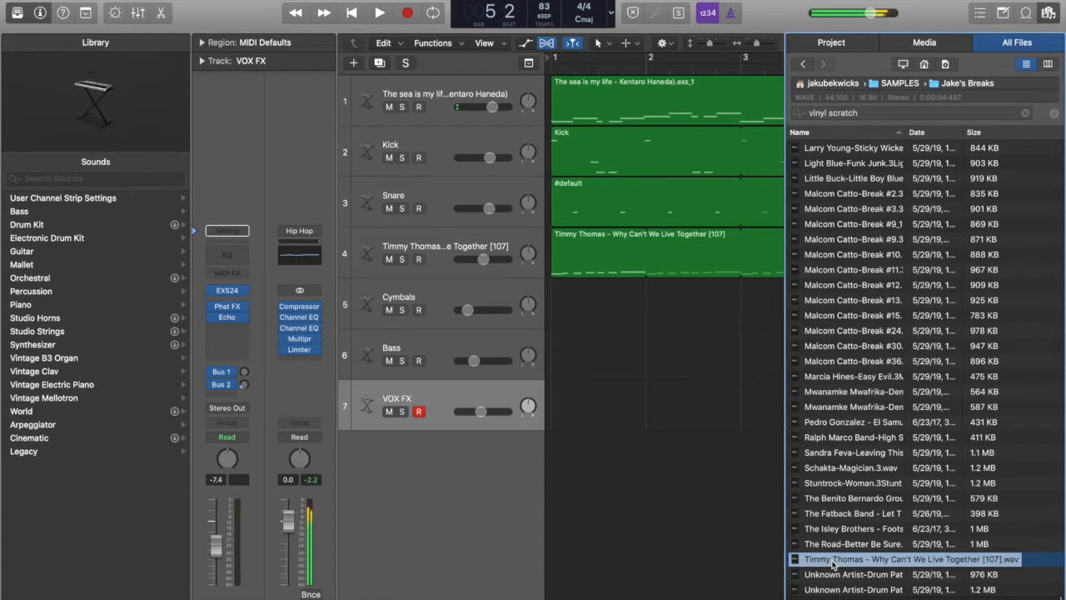
pyautogui.moveTo(828, 564); pyautogui.dragTo(558, 465)
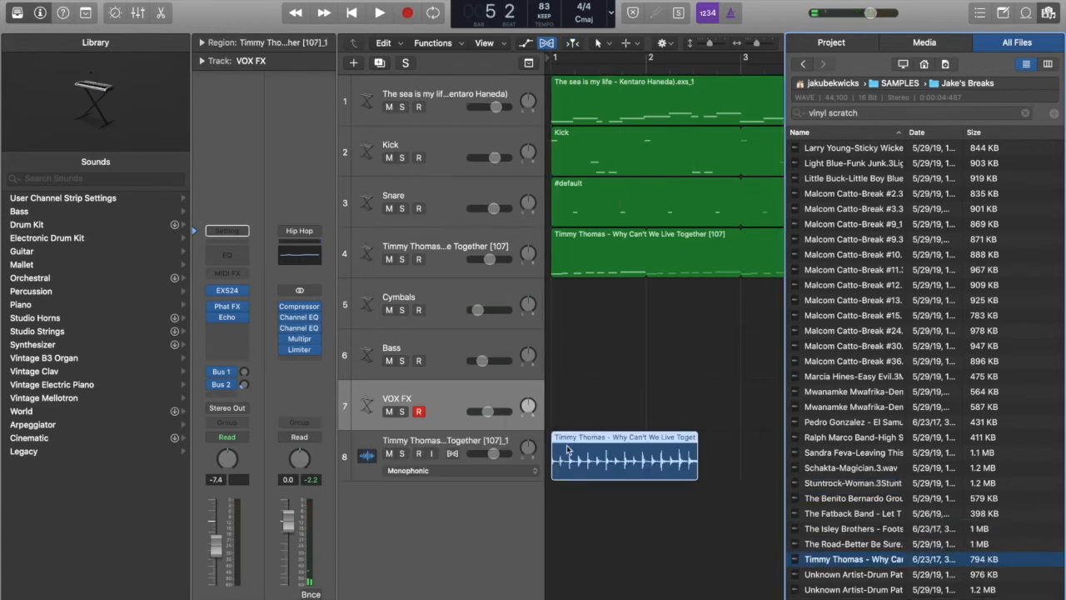
pyautogui.click(1049, 13)
pyautogui.press('Return')
pyautogui.click(402, 453)
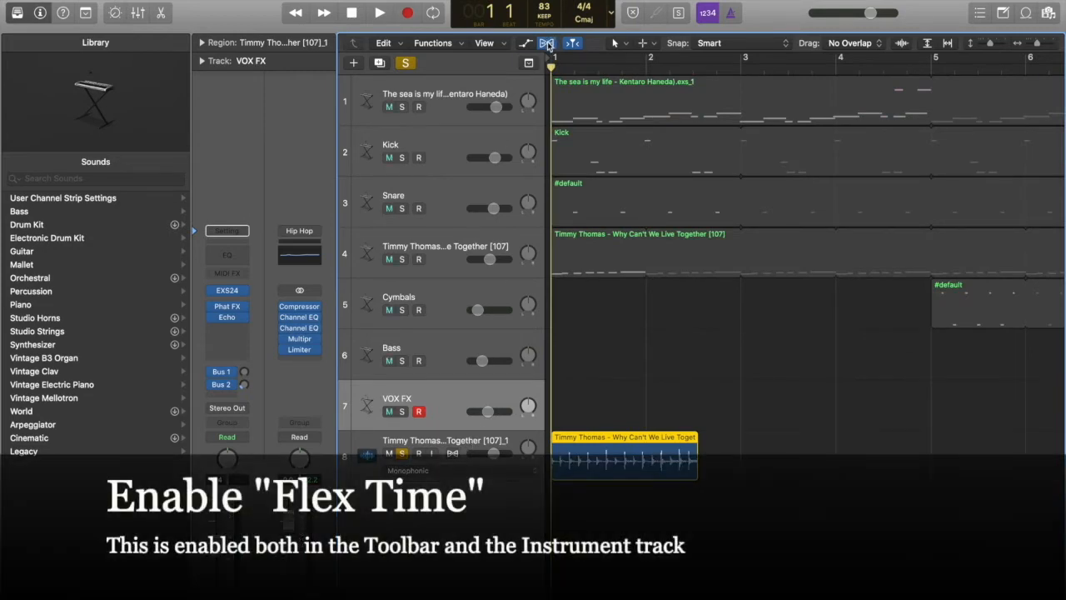
# Enable Flex on the new break track, examine its transient markers up close, and turn Flex back off
pyautogui.click(453, 454)
pyautogui.press('super+Right')
pyautogui.press('super+Right')
pyautogui.press('super+Right')
pyautogui.press('super+Right')
pyautogui.press('super+Right')
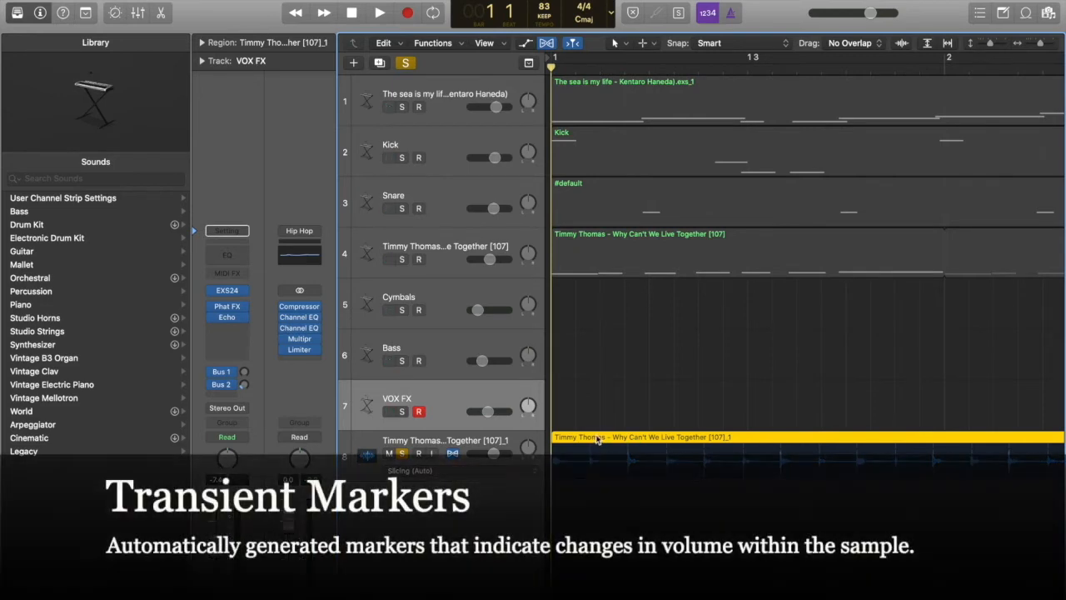
pyautogui.press('super+Left')
pyautogui.press('super+Left')
pyautogui.press('super+Left')
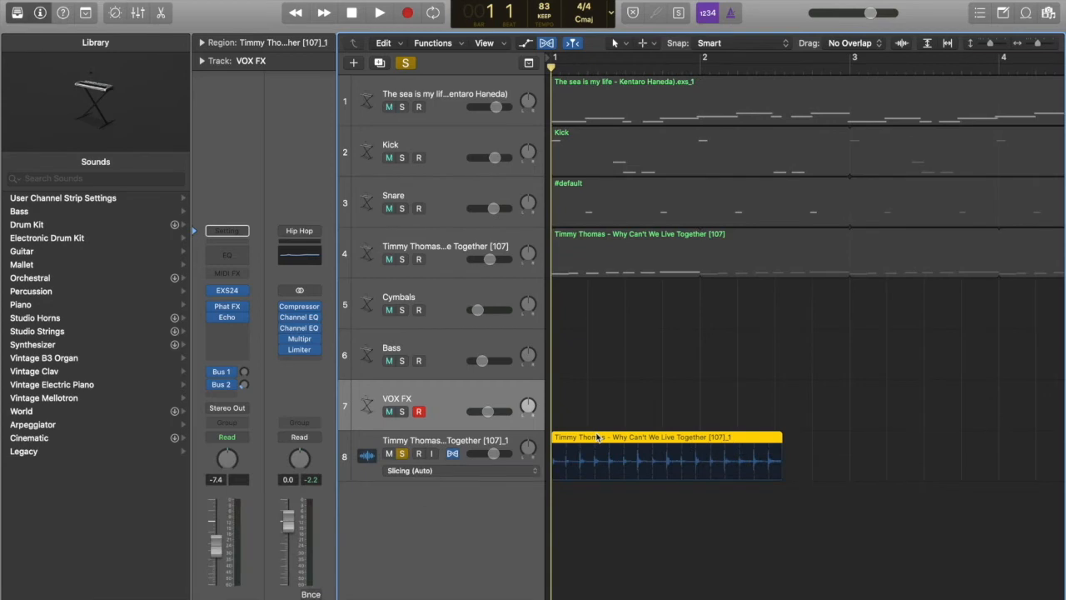
pyautogui.click(454, 454)
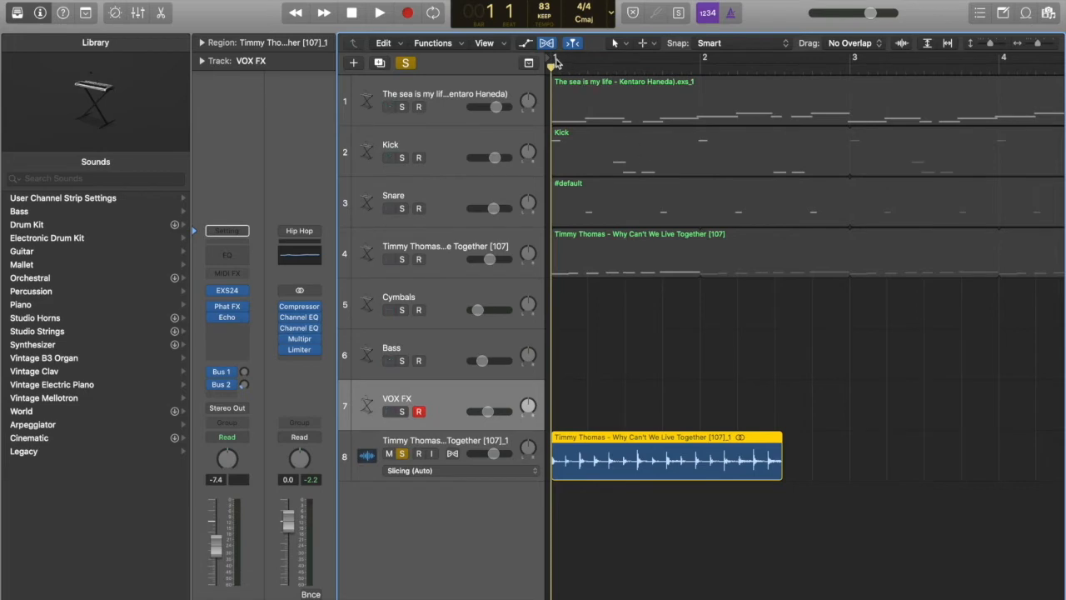
# Set the cycle range from bar 1 to bar 3 and time-stretch the break region's length to the locators
pyautogui.moveTo(558, 60); pyautogui.dragTo(850, 78)
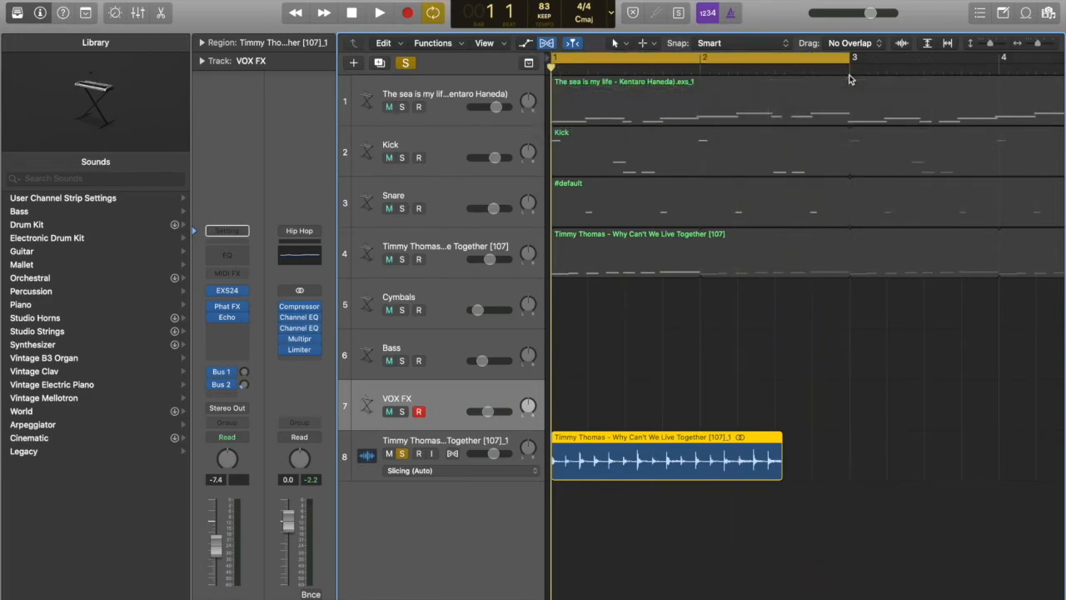
pyautogui.doubleClick(607, 464)
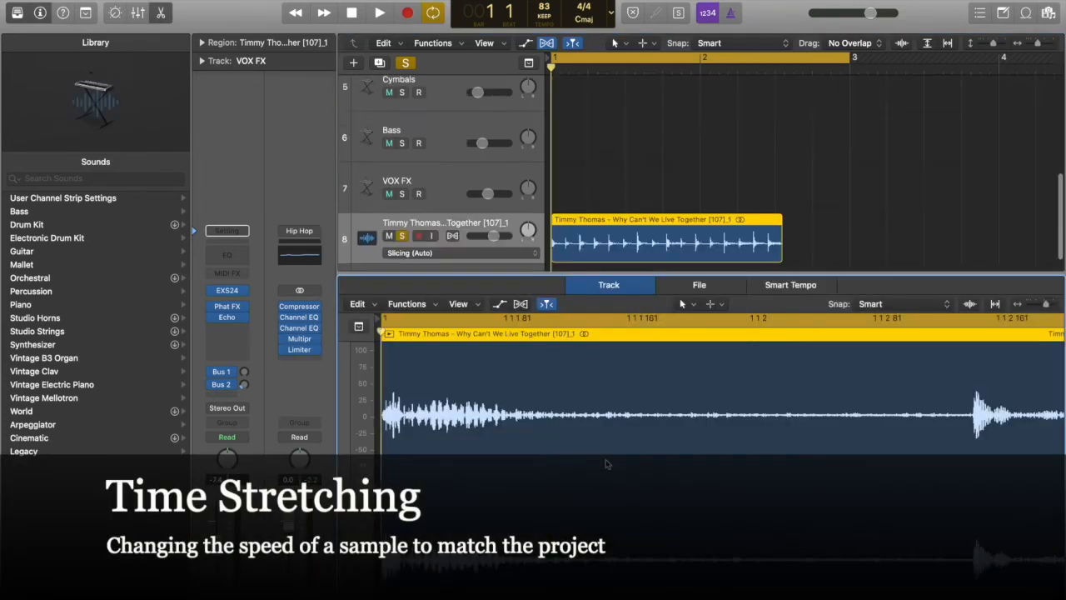
pyautogui.click(363, 304)
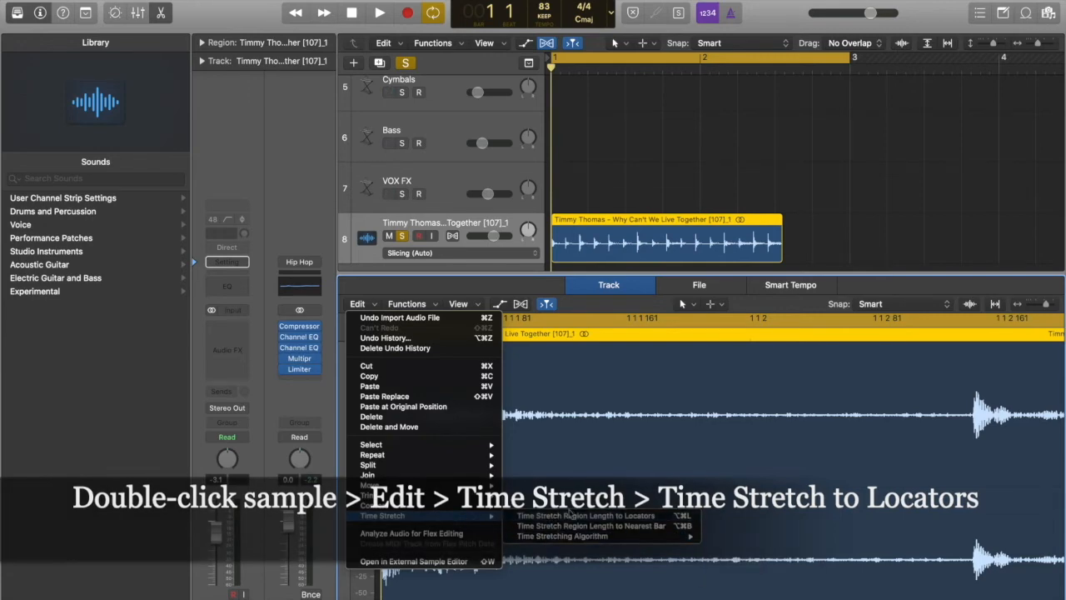
pyautogui.click(583, 516)
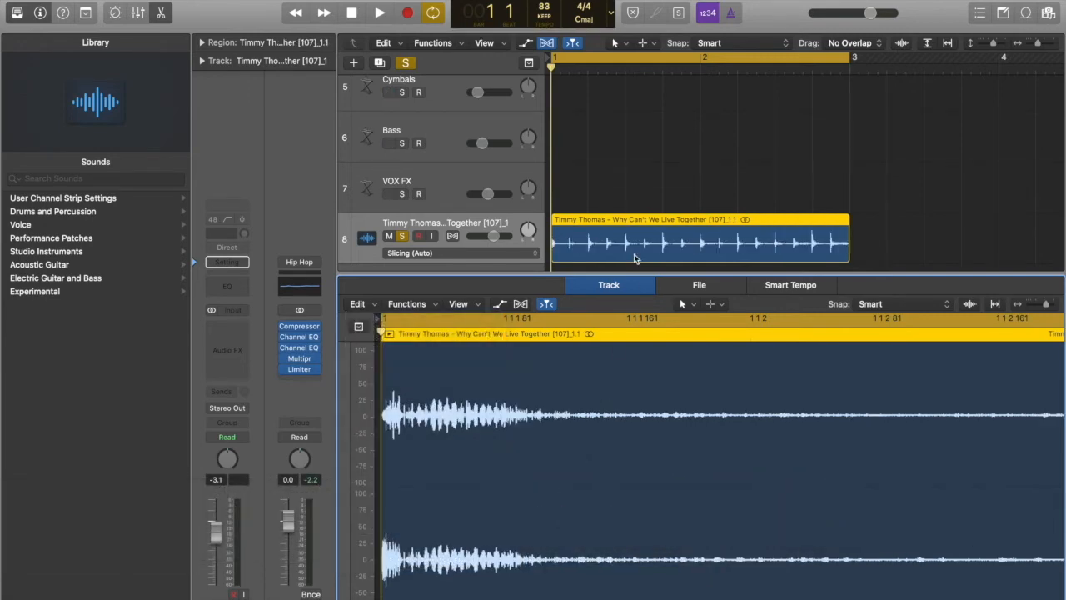
# Close the audio editor, solo Kick and Snare with the stretched break, and play them together through the cycle
pyautogui.click(155, 17)
pyautogui.click(402, 158)
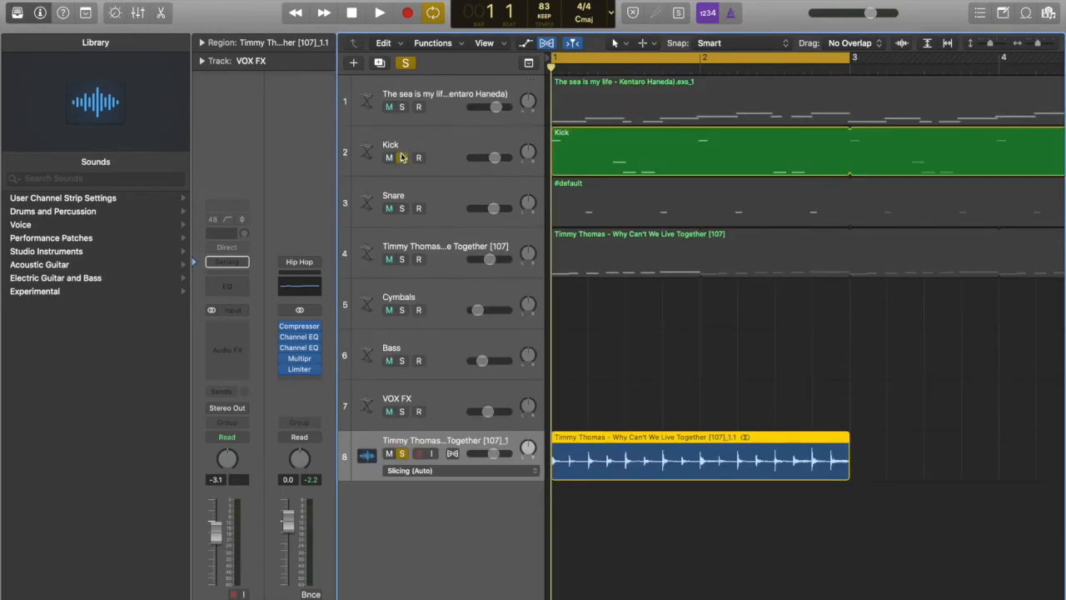
pyautogui.click(402, 209)
pyautogui.press('space')
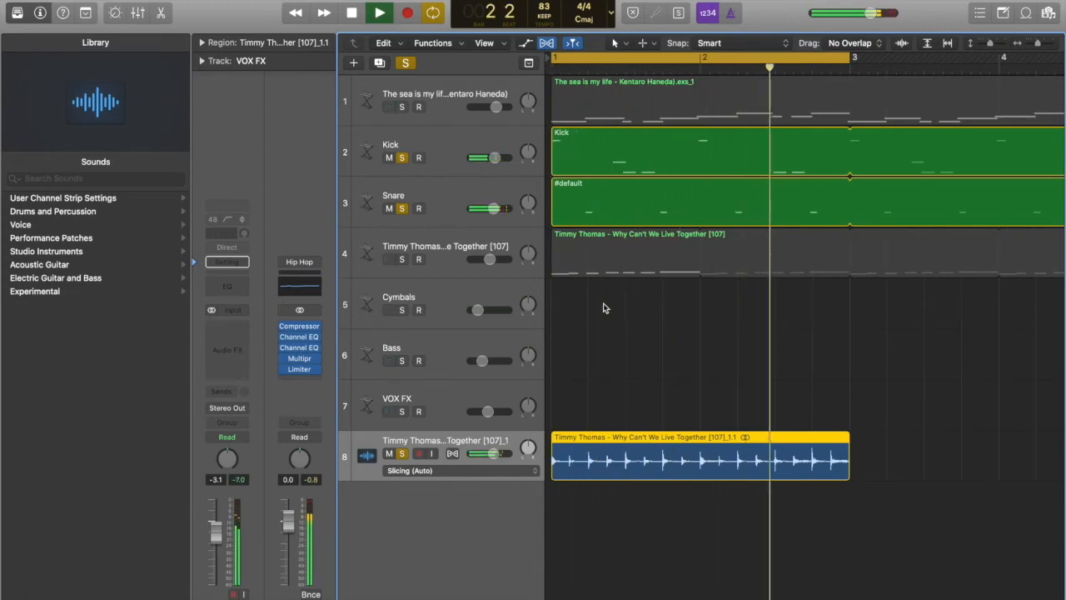
pyautogui.press('space')
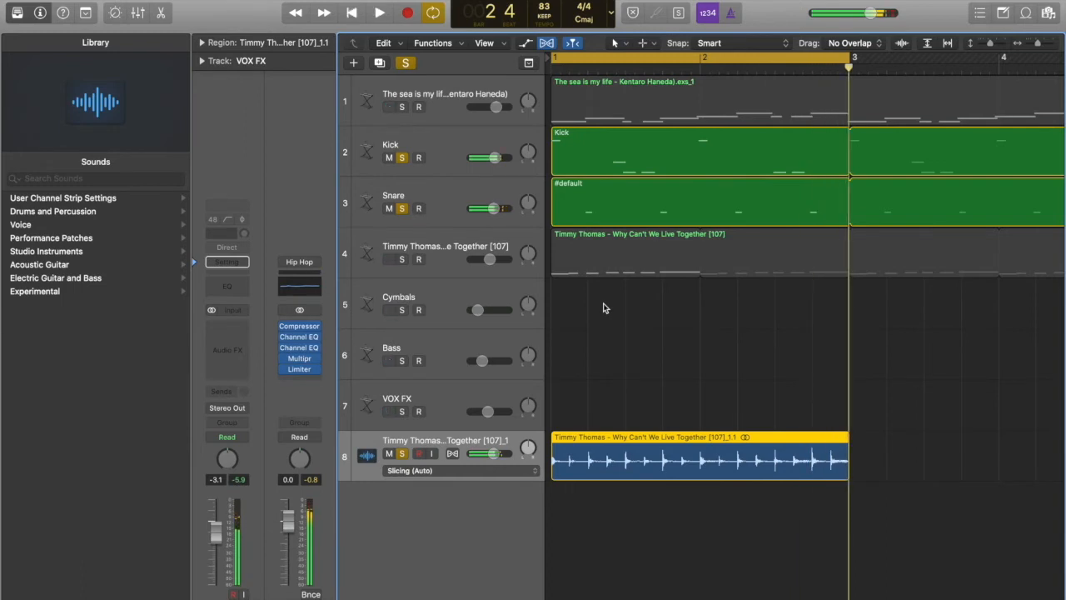
# Turn off the cycle range, enable Flex on the break track, and slice the region at its transient markers
pyautogui.click(581, 64)
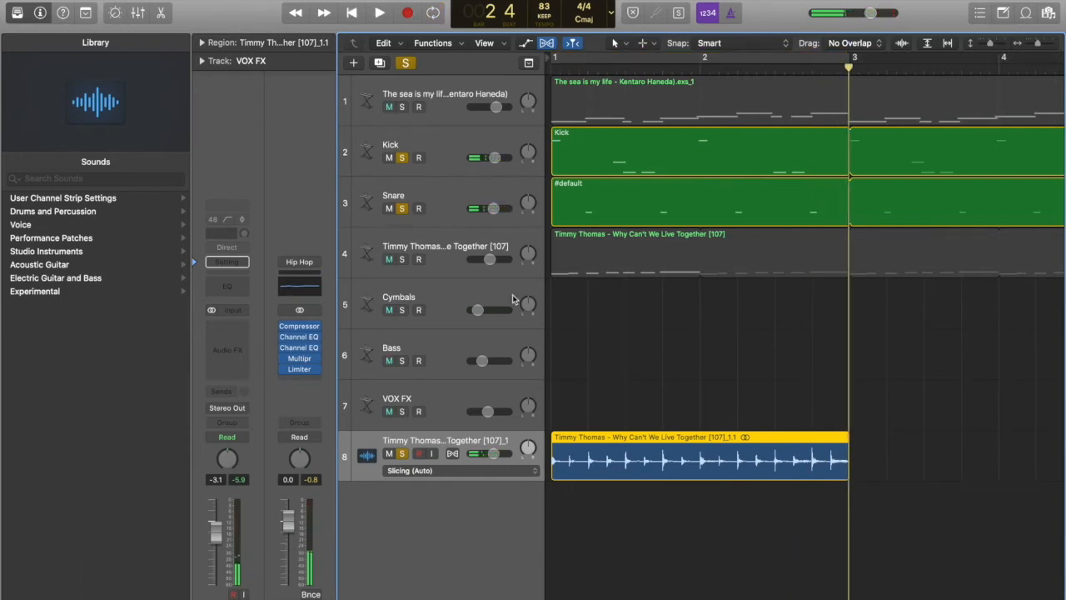
pyautogui.click(452, 453)
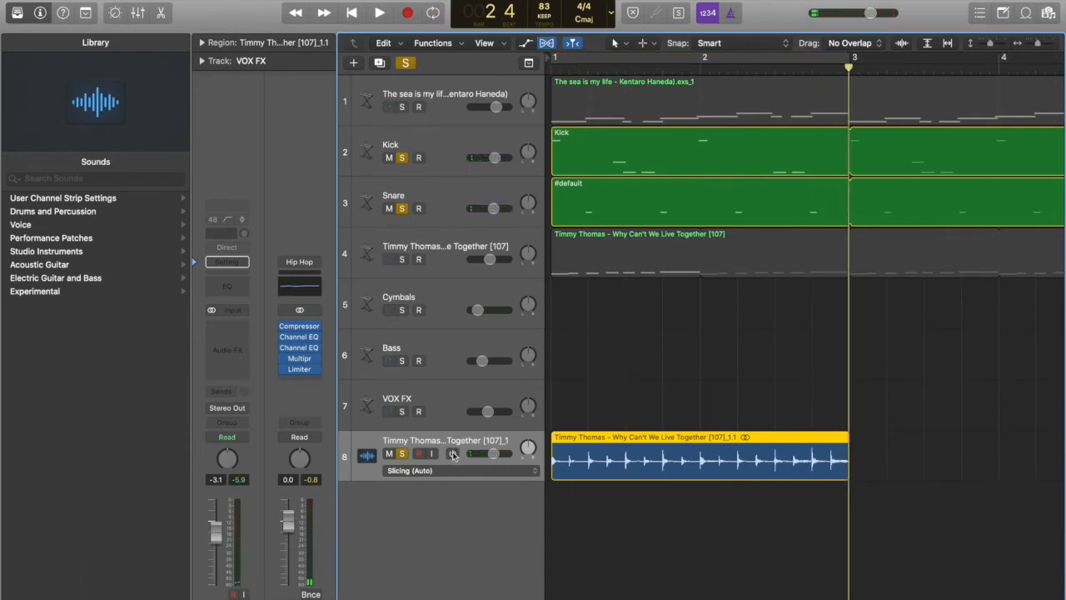
pyautogui.click(453, 453)
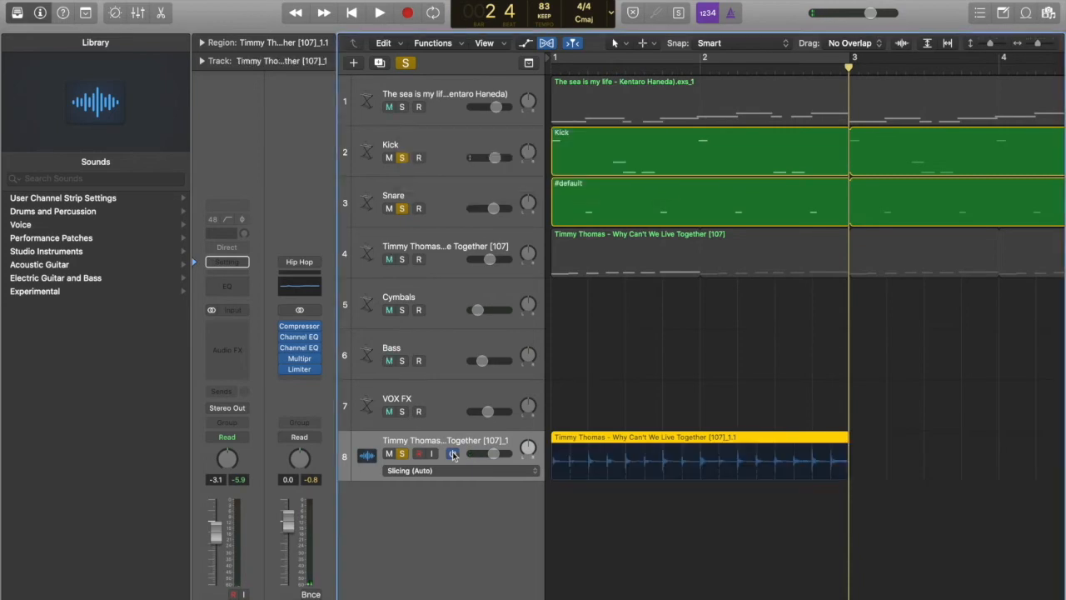
pyautogui.rightClick(572, 460)
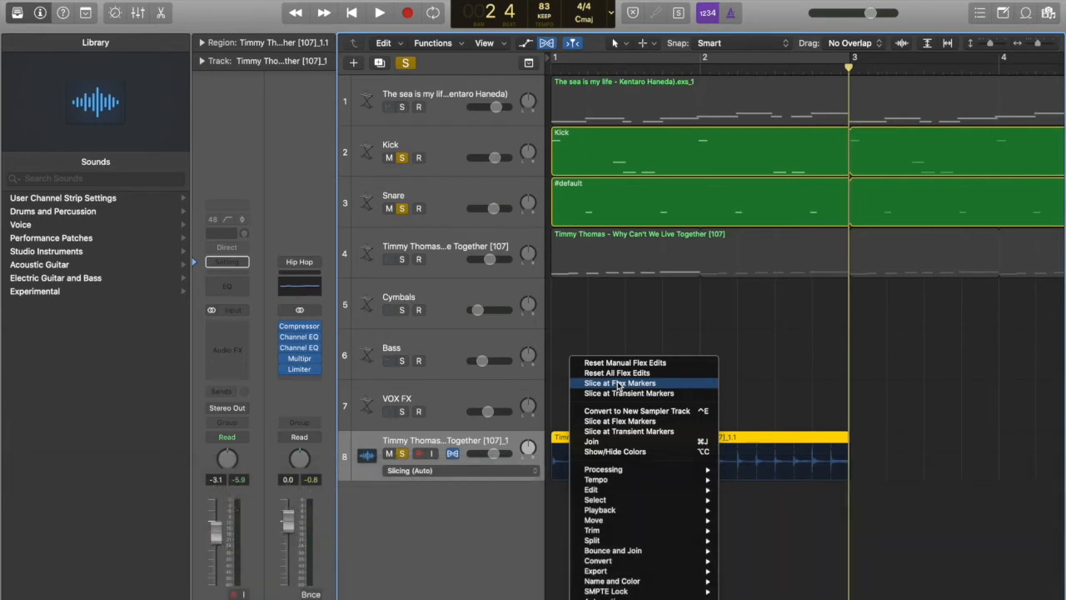
pyautogui.click(619, 394)
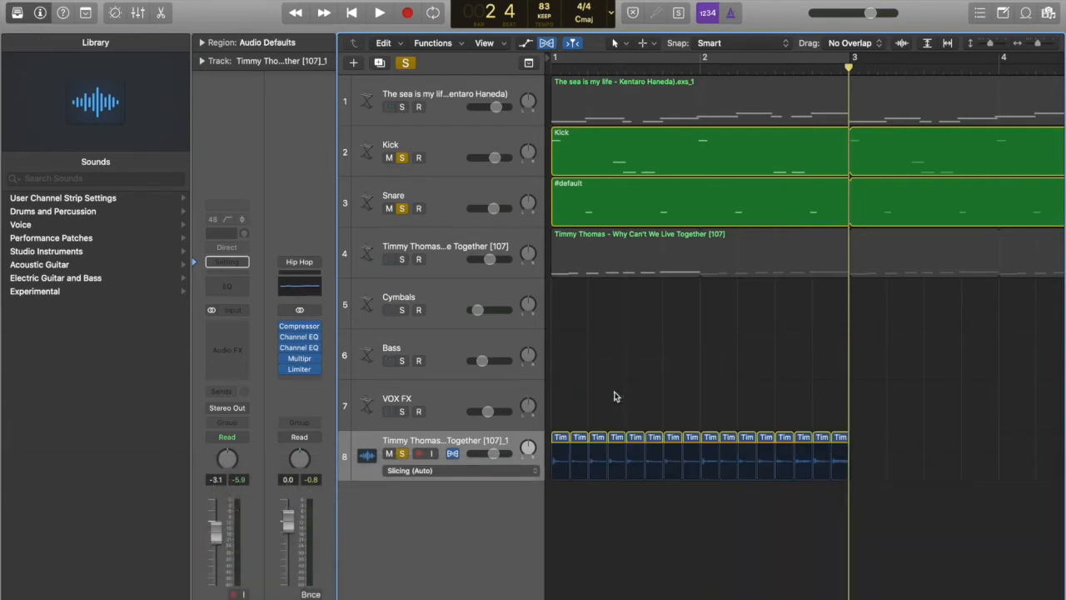
# Turn off the track's Flex and convert all 16 break slices to a new sampler track with the EXS instrument name Sample Drums
pyautogui.click(454, 453)
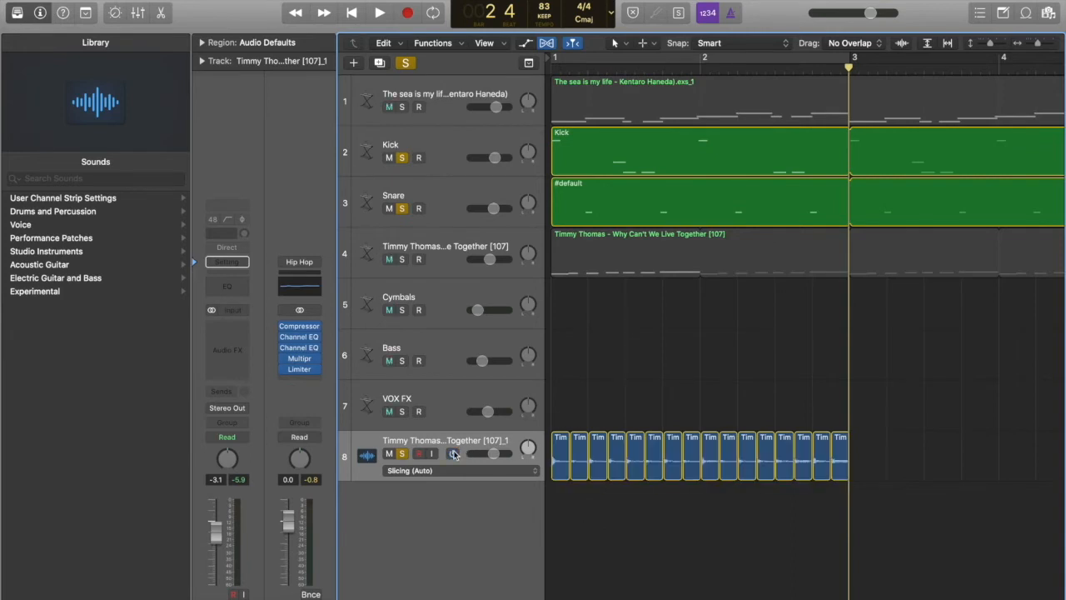
pyautogui.moveTo(570, 426); pyautogui.dragTo(848, 490)
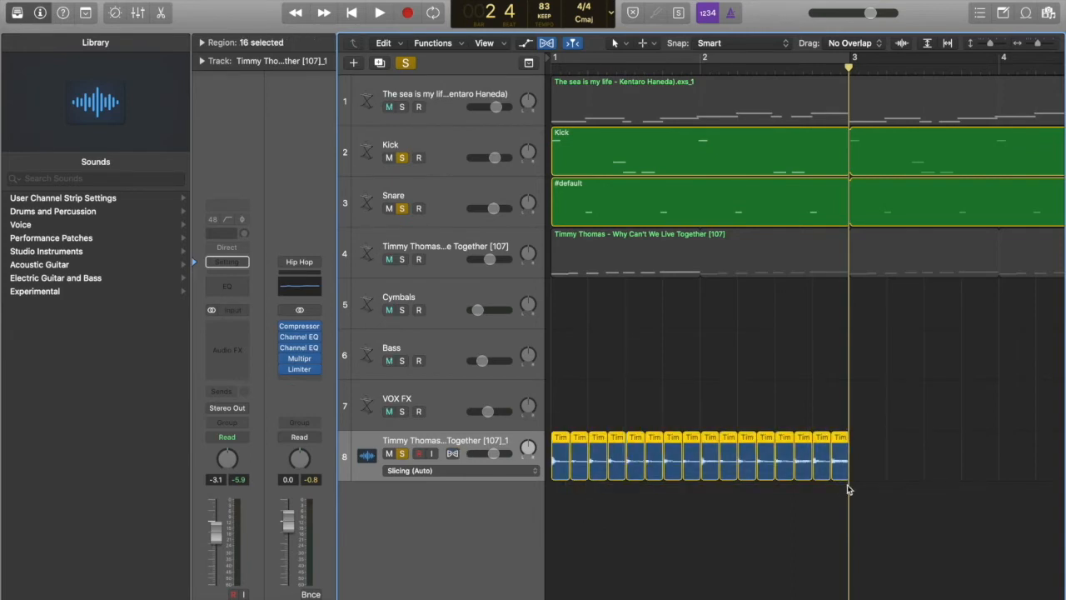
pyautogui.rightClick(616, 469)
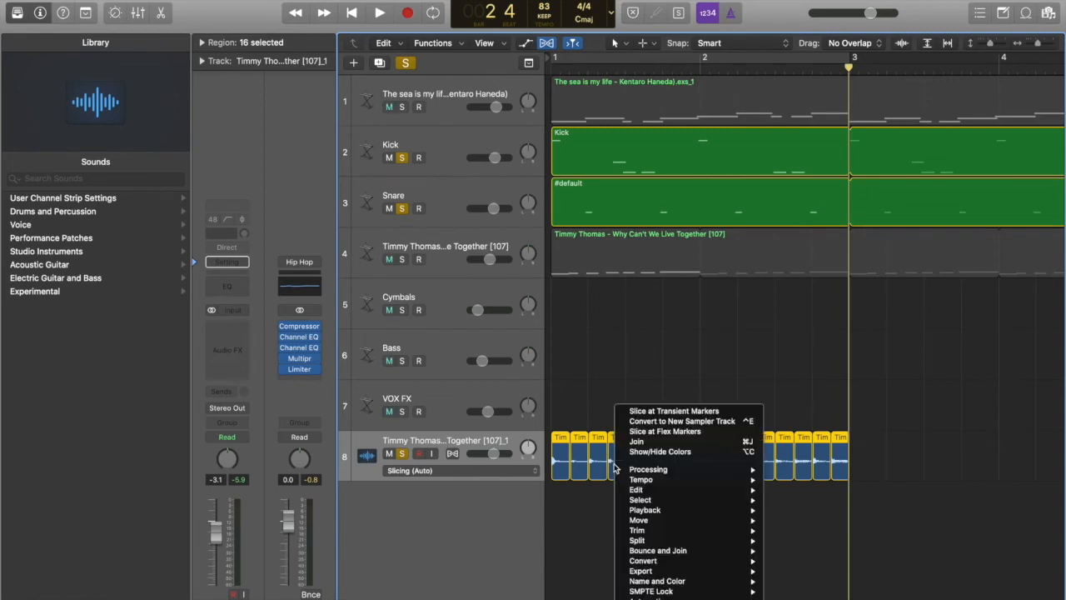
pyautogui.moveTo(642, 562)
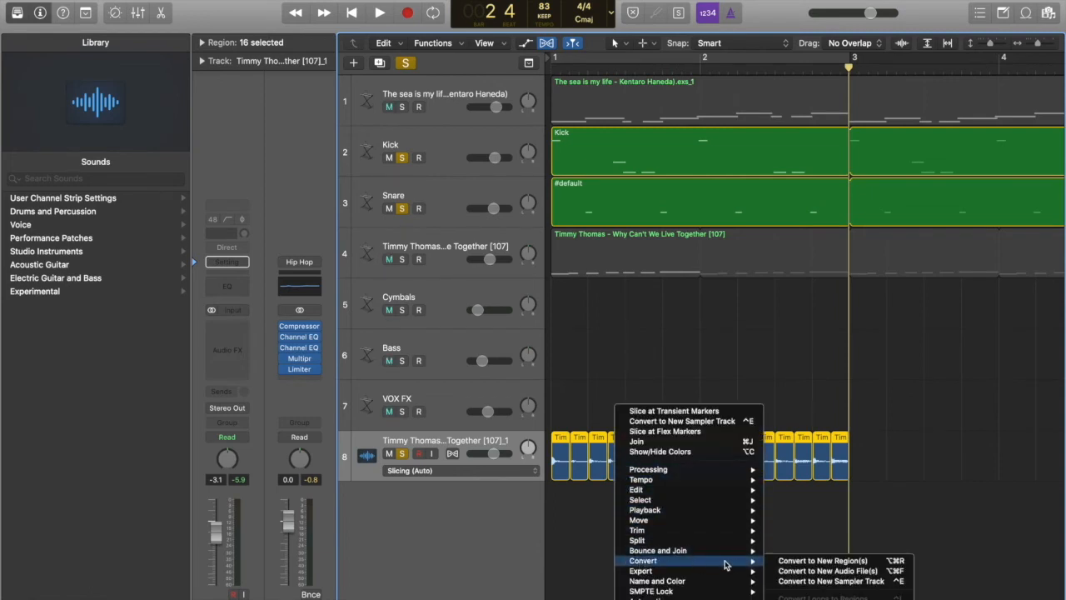
pyautogui.click(792, 581)
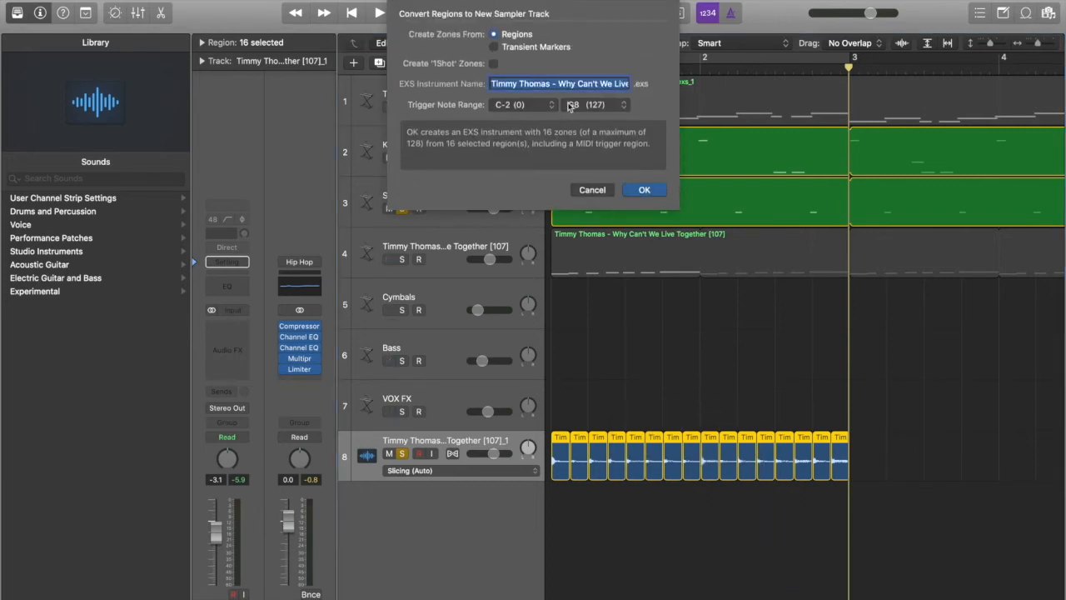
pyautogui.write('Sample Drums')
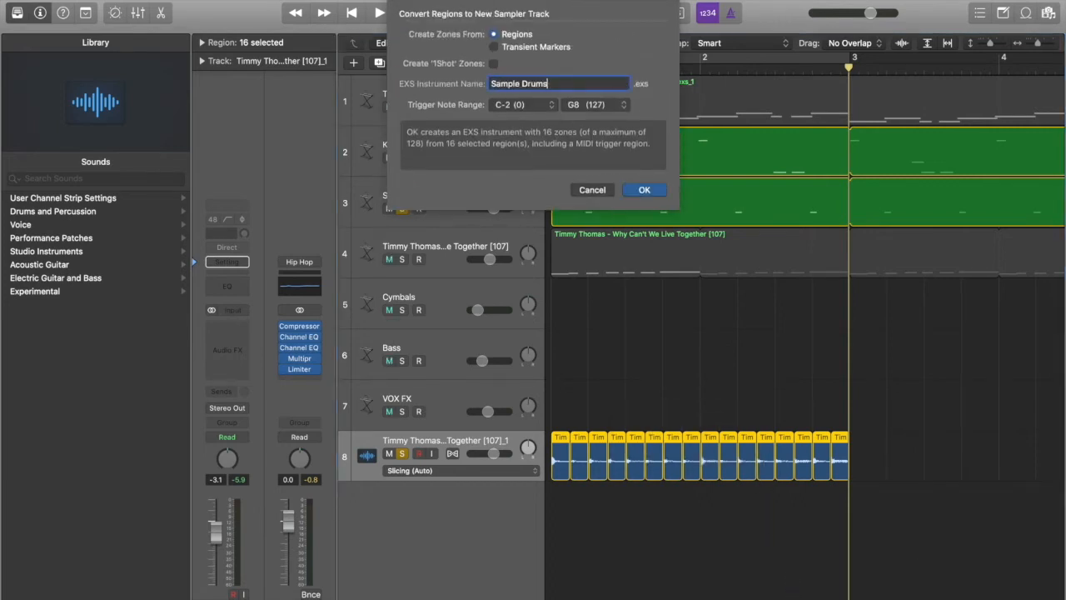
pyautogui.press('Return')
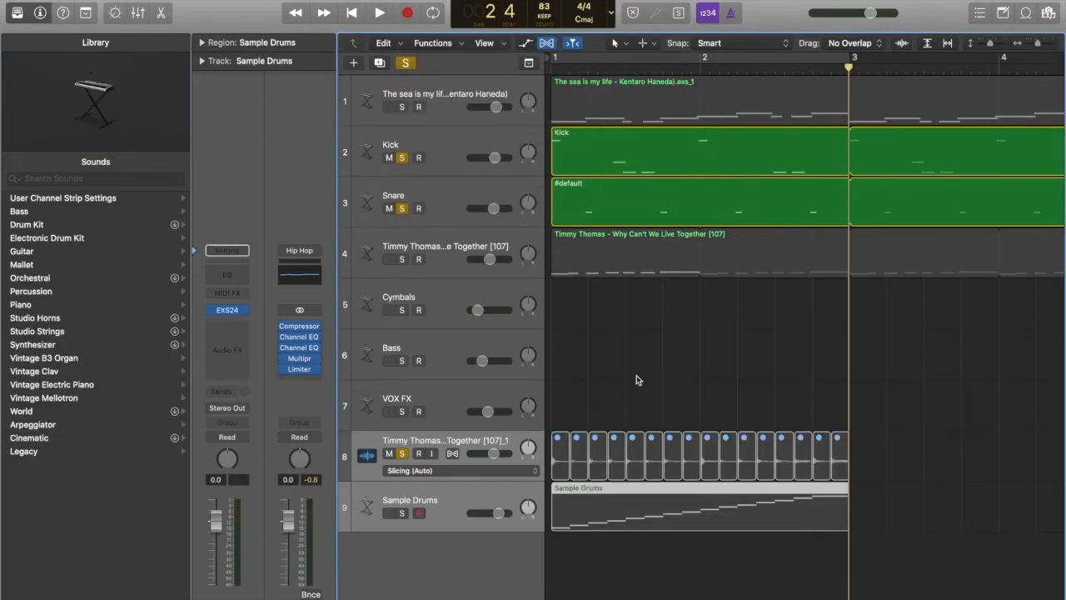
# Delete the sliced audio regions from the Timmy Thomas audio track above Sample Drums
pyautogui.click(460, 440)
pyautogui.press('Delete')
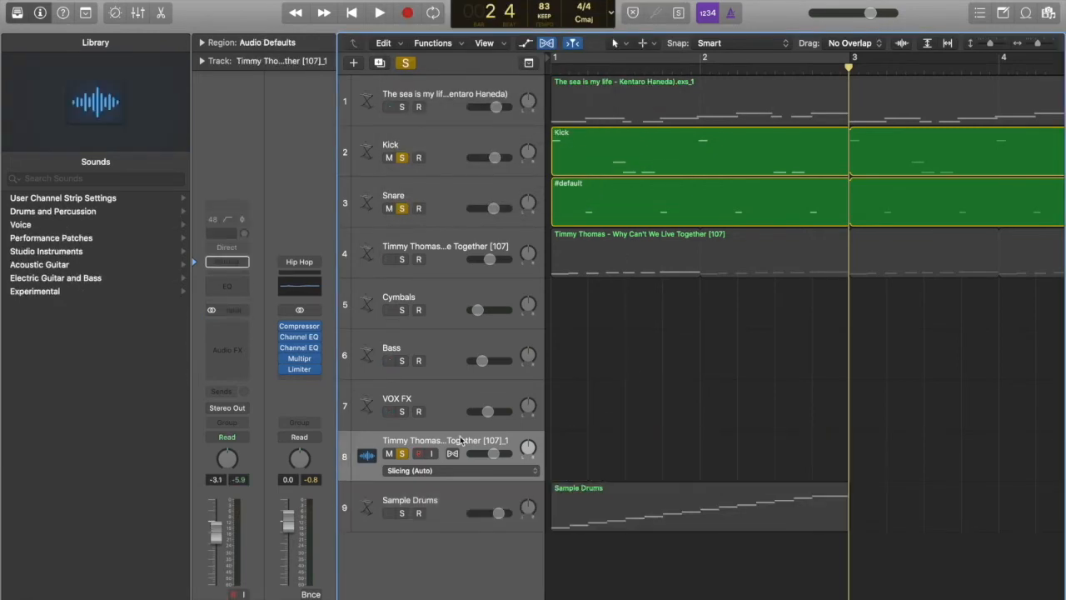
# Delete the Timmy Thomas audio track above Sample Drums and solo the Sample Drums sampler track
pyautogui.press('Delete')
pyautogui.click(402, 462)
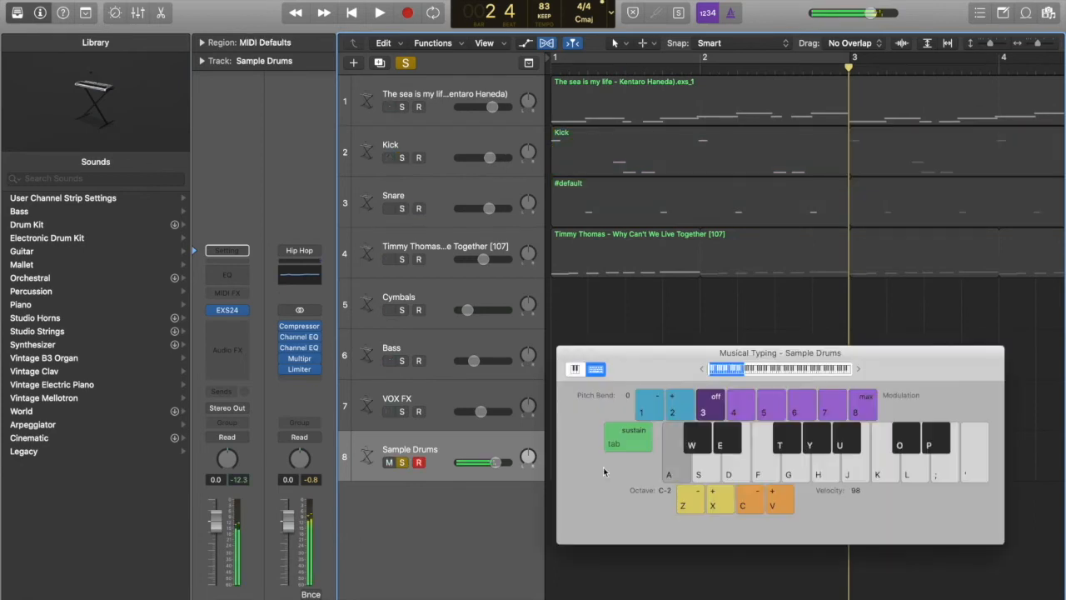
# Audition the converted break slices of Sample Drums with Musical Typing at octave C-2, and close the on-screen keyboard
pyautogui.press('w')
pyautogui.press('s')
pyautogui.press('e')
pyautogui.press('d')
pyautogui.press('f')
pyautogui.press('t')
pyautogui.press('g')
pyautogui.press('y')
pyautogui.press('h')
pyautogui.press('a')
pyautogui.press('w')
pyautogui.press('s')
pyautogui.press('e')
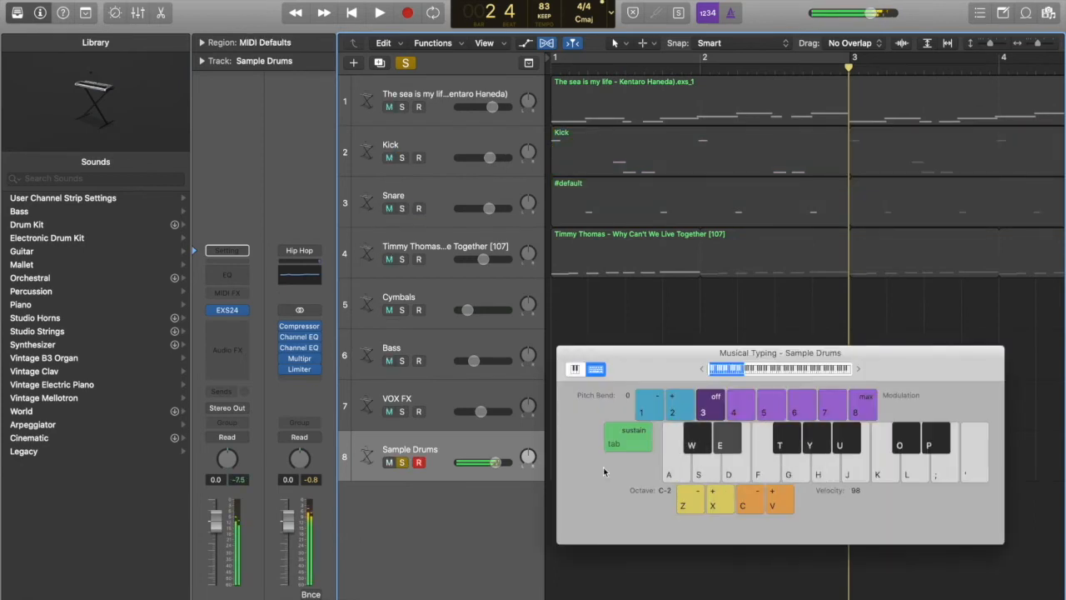
pyautogui.press('t')
pyautogui.press('y')
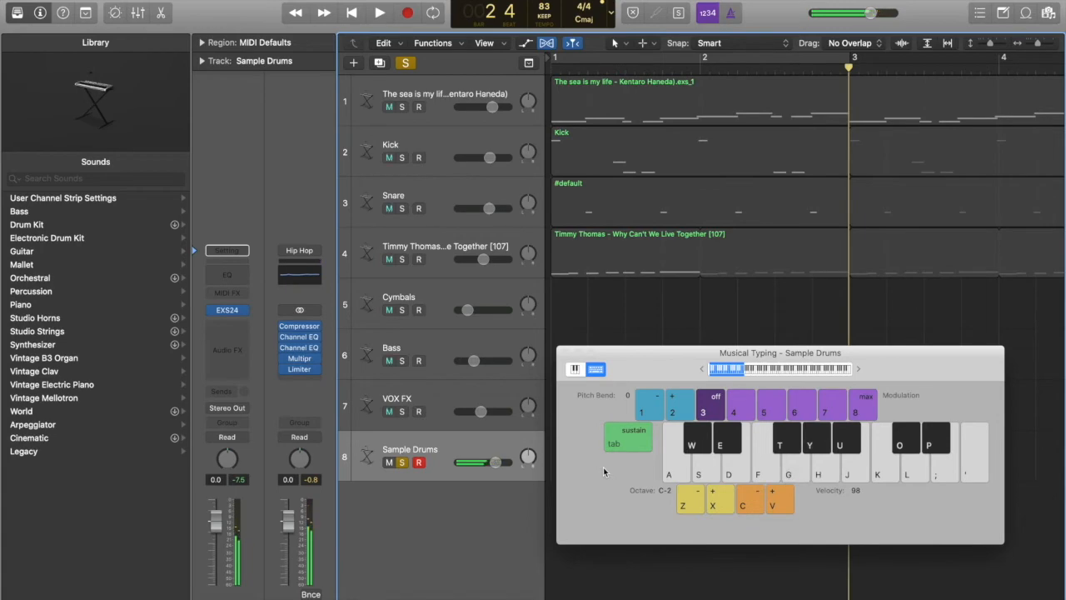
pyautogui.press('super+k')
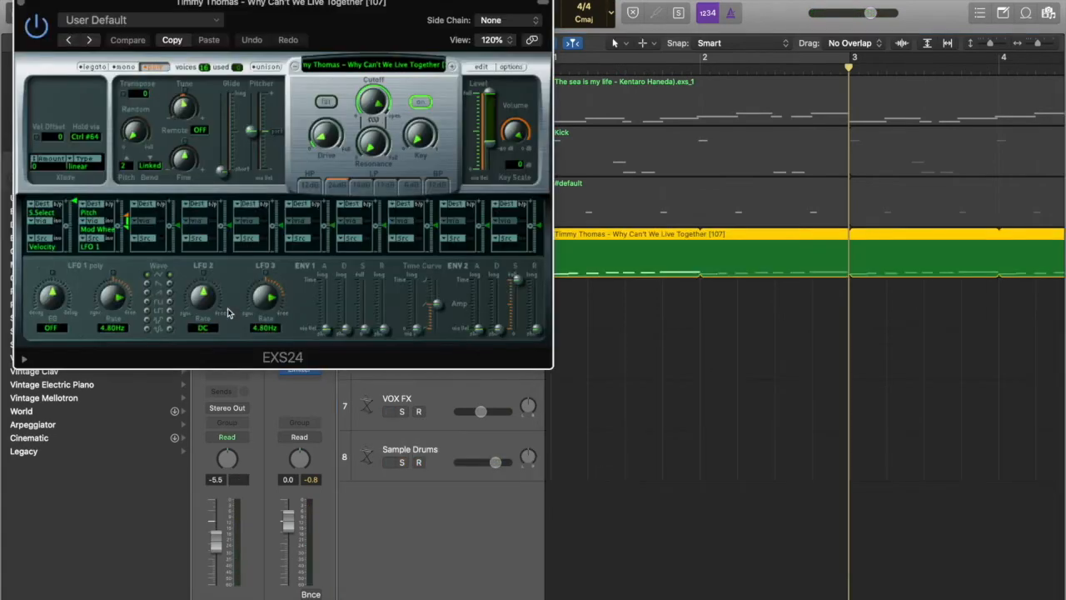
# Examine the Timmy Thomas instrument's zones in the EXS24 Instrument Editor, playing its slices with Musical Typing before and after closing the editor
pyautogui.click(482, 66)
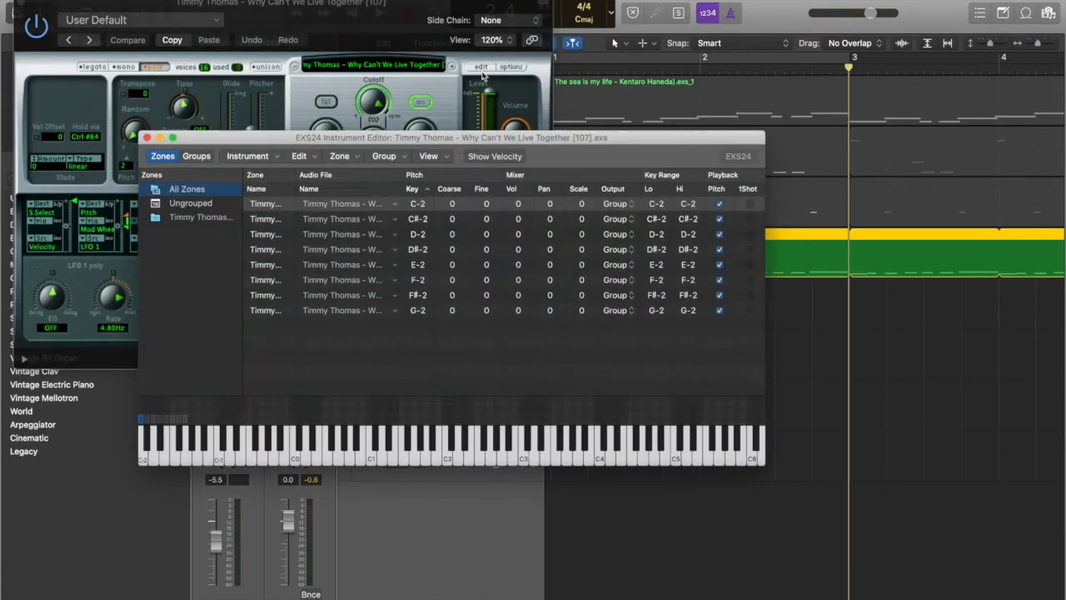
pyautogui.press('super+k')
pyautogui.press('w')
pyautogui.press('s')
pyautogui.press('d')
pyautogui.press('e')
pyautogui.press('d')
pyautogui.press('f')
pyautogui.press('t')
pyautogui.press('g')
pyautogui.press('a')
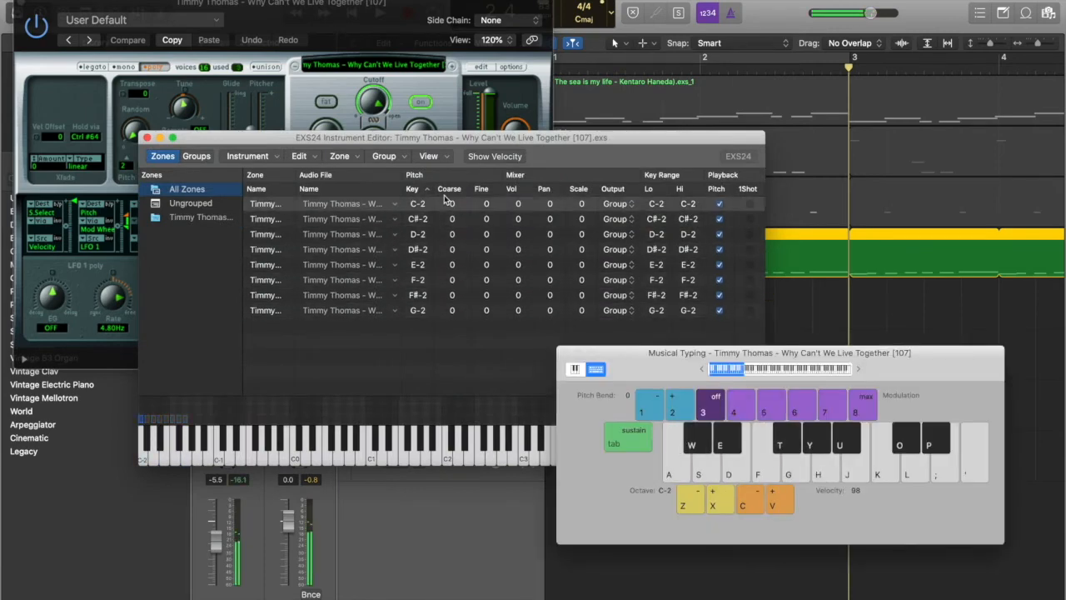
pyautogui.click(148, 137)
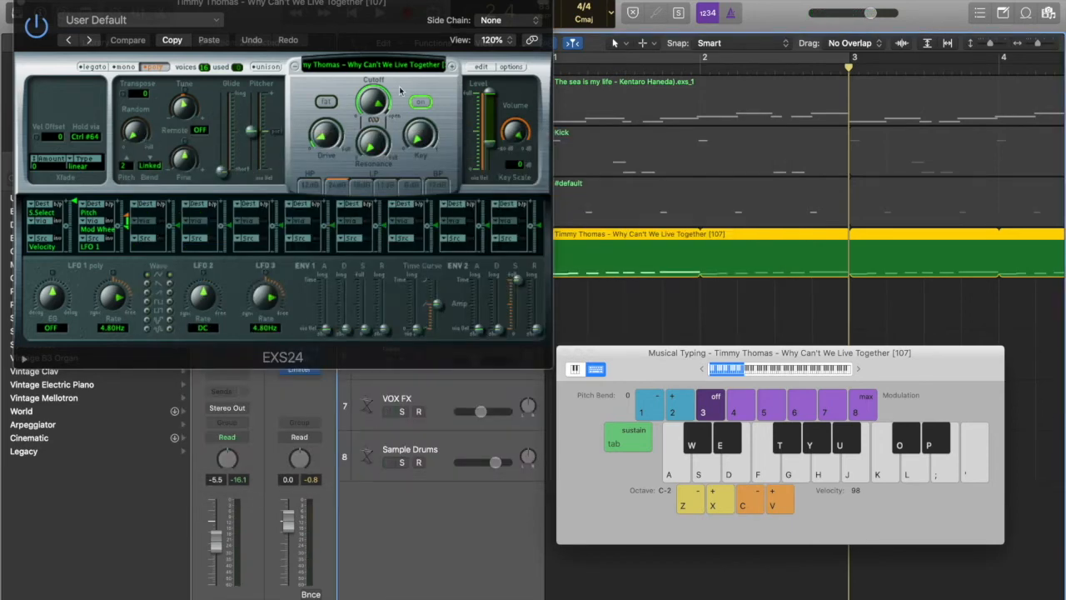
pyautogui.press('a')
pyautogui.press('s')
pyautogui.press('d')
pyautogui.press('f')
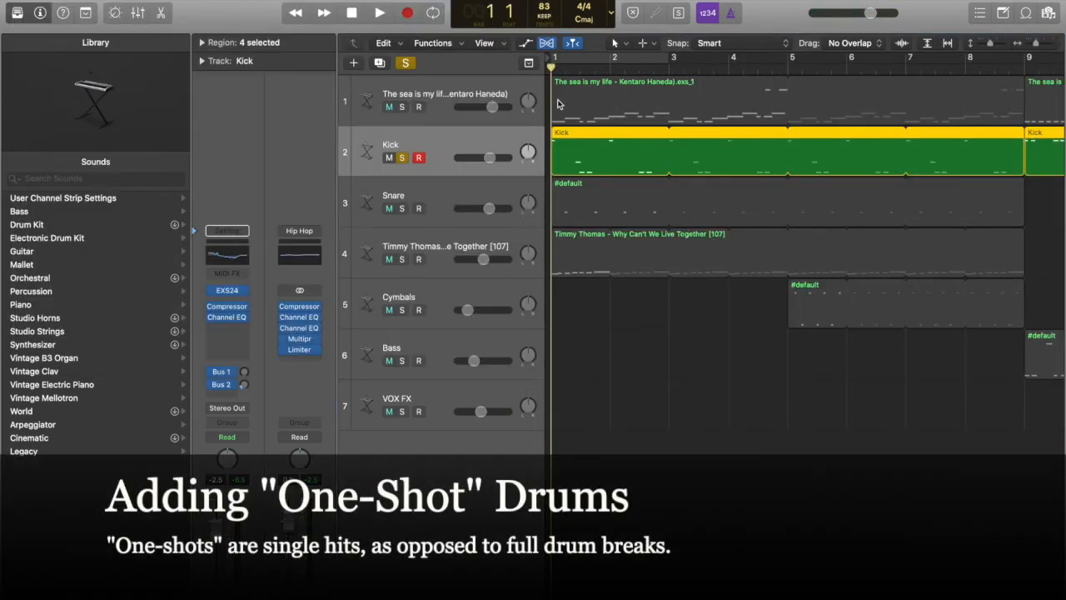
# Solo Snare alongside Kick, play the first two bars, and turn the Snare solo back off
pyautogui.click(401, 209)
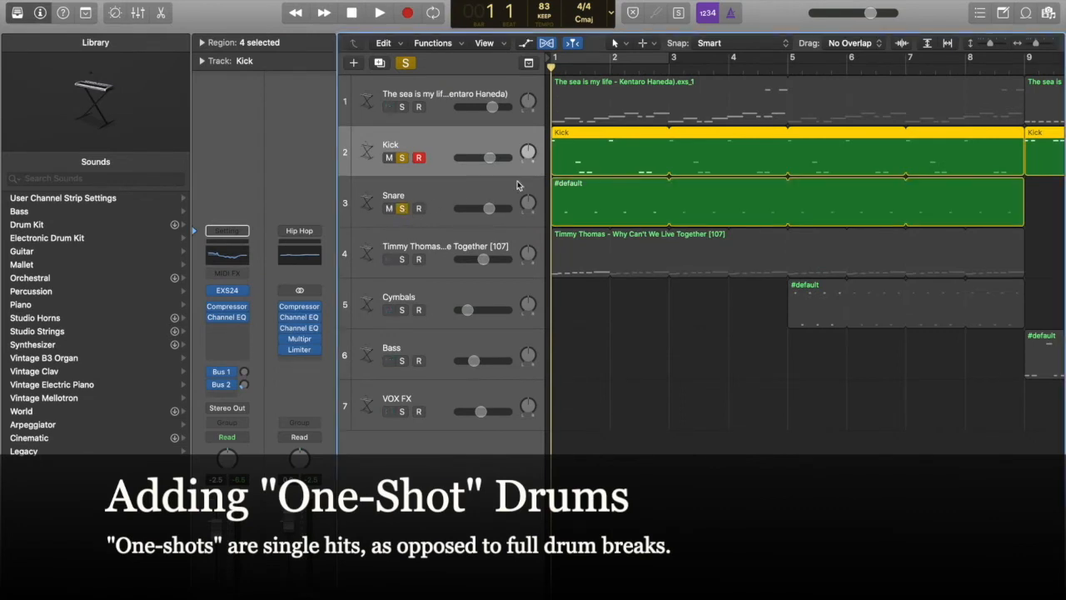
pyautogui.press('space')
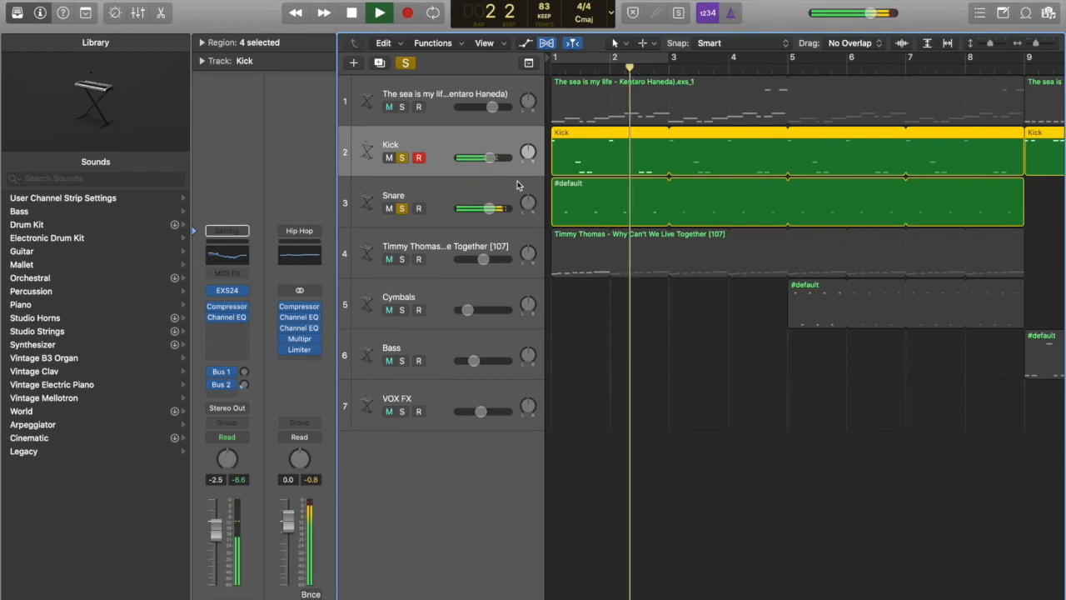
pyautogui.press('space')
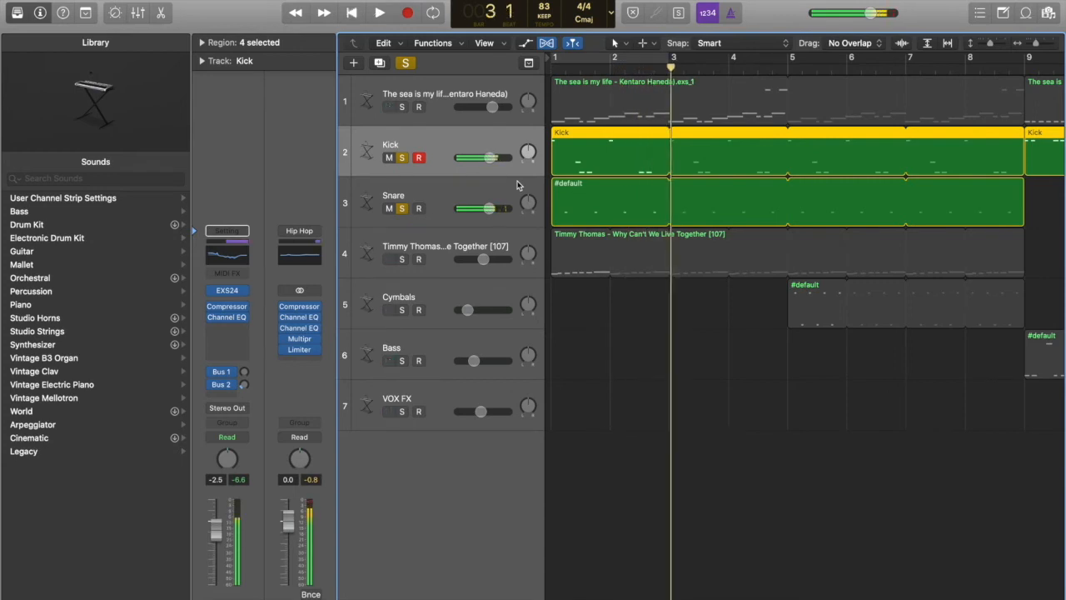
pyautogui.click(401, 208)
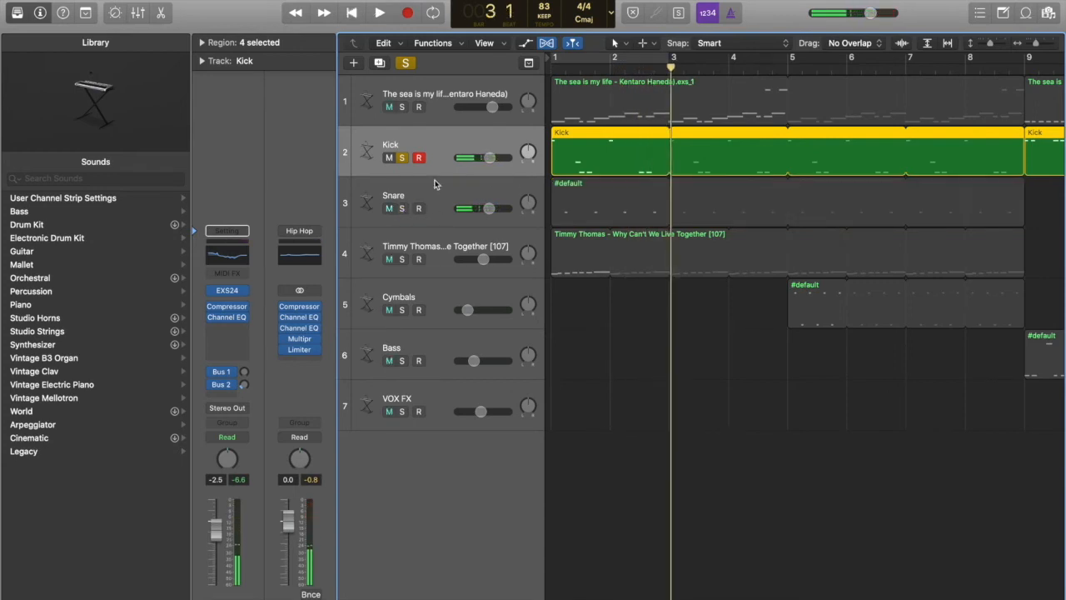
# Audition the one-shot samples of the Kick track with Musical Typing at octave C1
pyautogui.press('super+k')
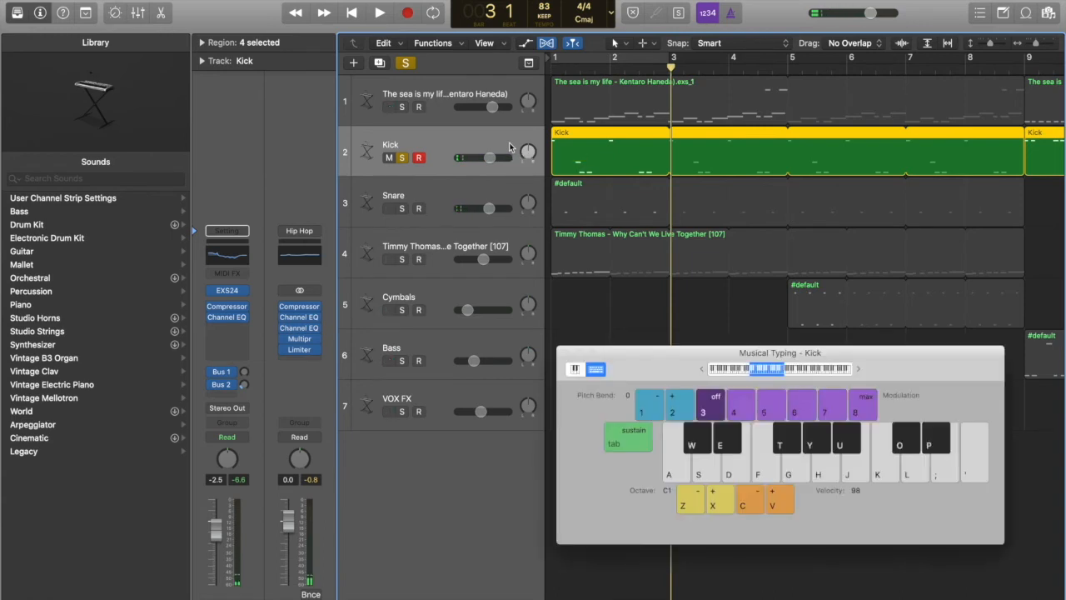
pyautogui.press('a')
pyautogui.press('s')
pyautogui.press('g')
pyautogui.press('u')
pyautogui.press('j')
pyautogui.press('l')
pyautogui.press("'")
pyautogui.press('a')
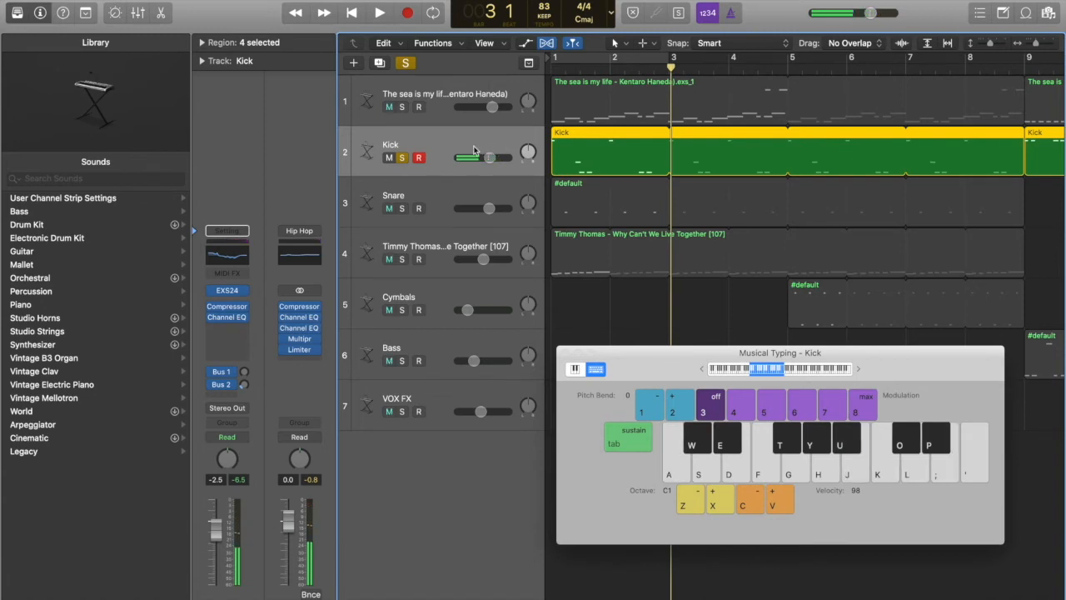
# Open the Beat Butcha Kicks instrument in the EXS24 Instrument Editor and play through its kick zones from C1 upward
pyautogui.click(231, 295)
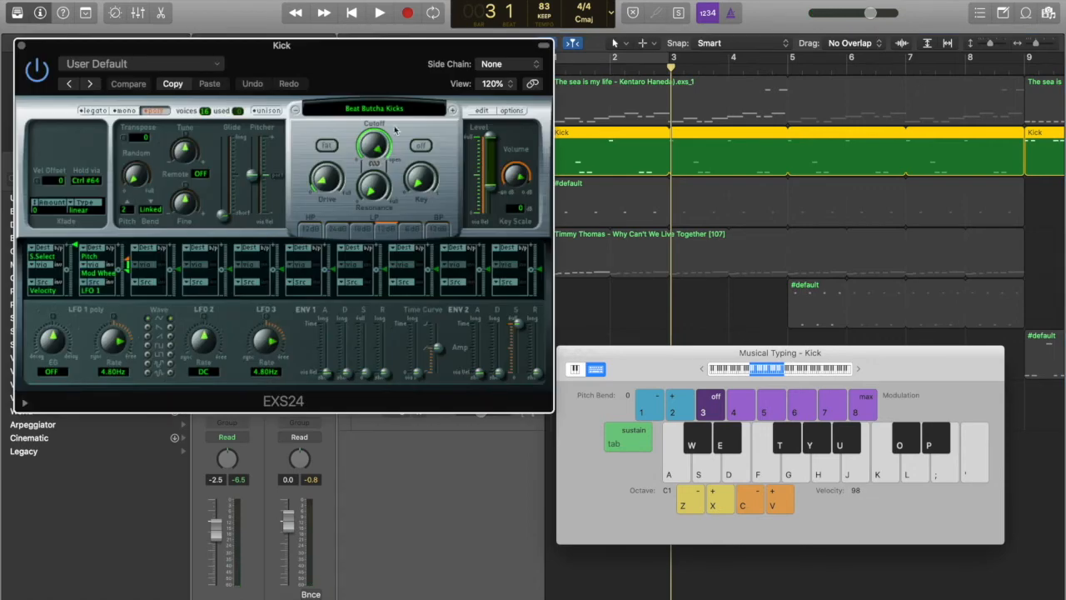
pyautogui.click(481, 110)
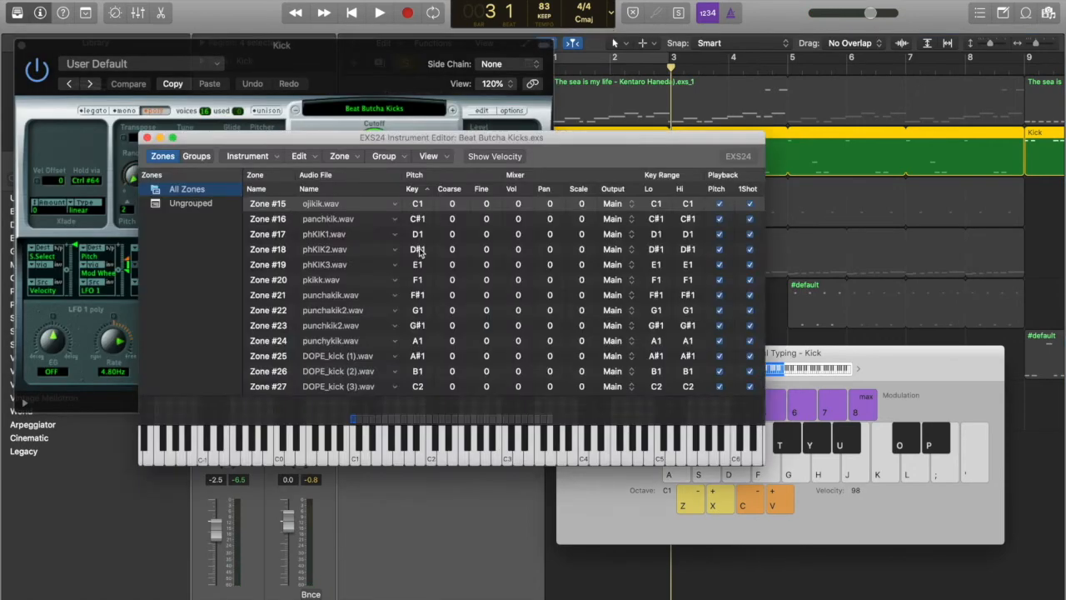
pyautogui.press('a')
pyautogui.press('w')
pyautogui.press('s')
pyautogui.press('d')
pyautogui.press('e')
pyautogui.press('f')
pyautogui.press('t')
pyautogui.press('g')
pyautogui.press('h')
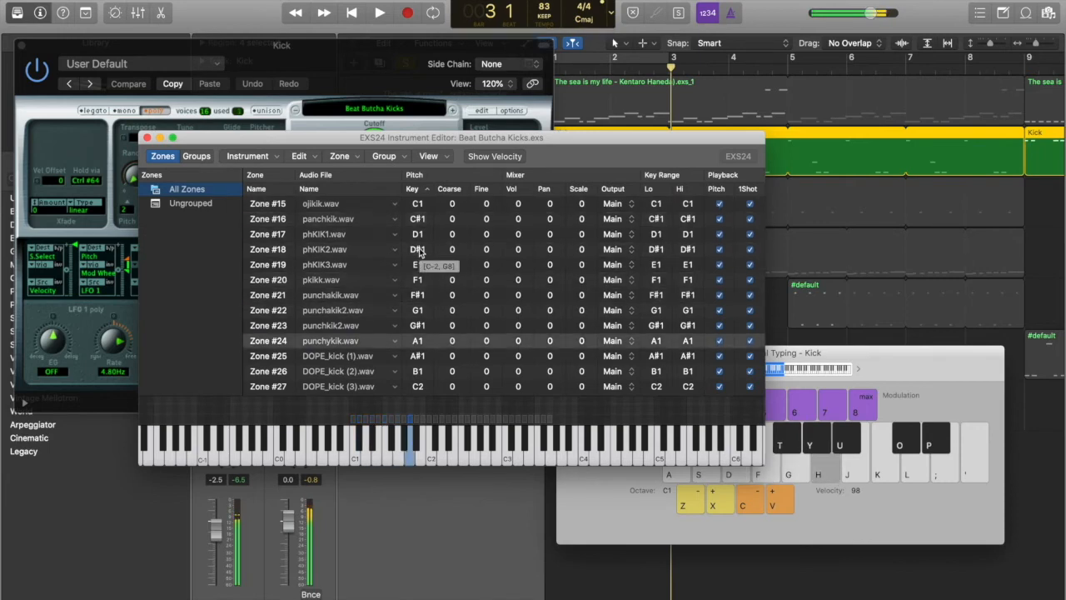
# Make room beside the instrument editor and browse the project's file browser to the kicks folder of Beat.Butcha.Chicken.Drum.Kit
pyautogui.moveTo(602, 141); pyautogui.dragTo(552, 162)
pyautogui.click(1049, 13)
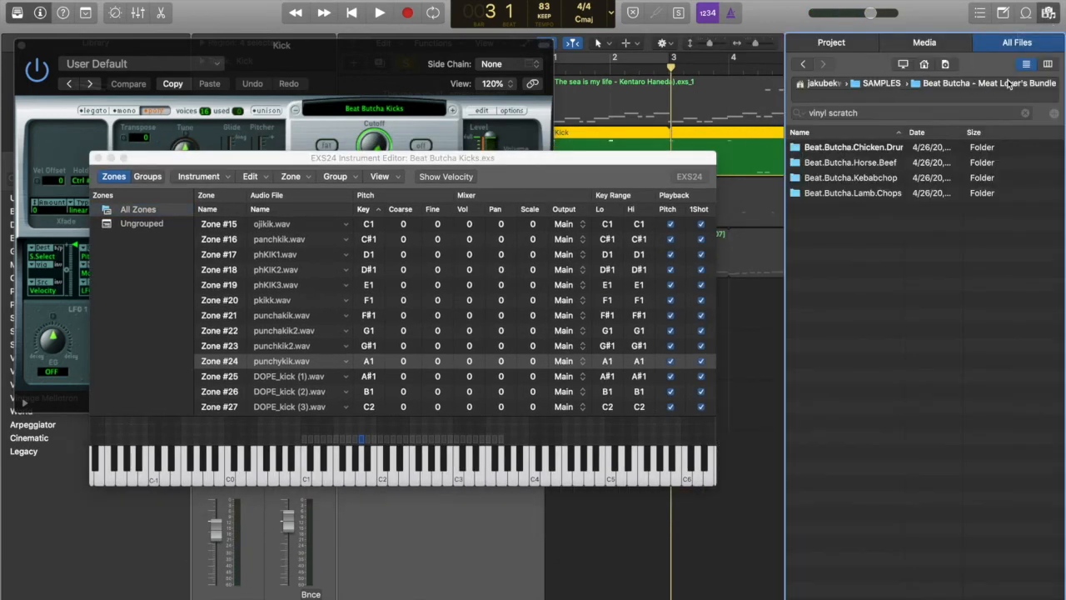
pyautogui.doubleClick(860, 149)
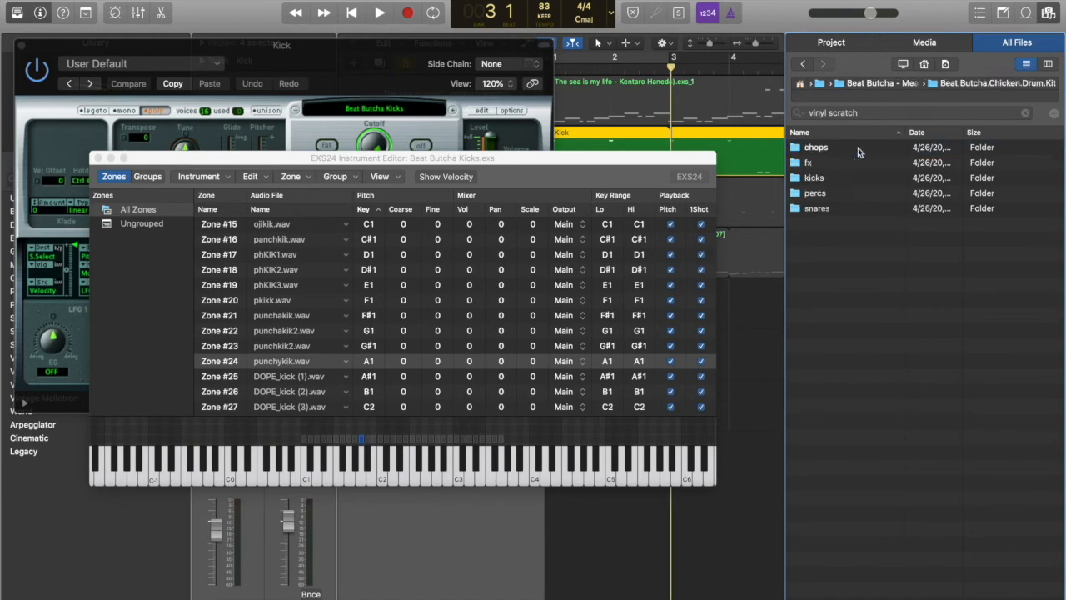
pyautogui.doubleClick(836, 179)
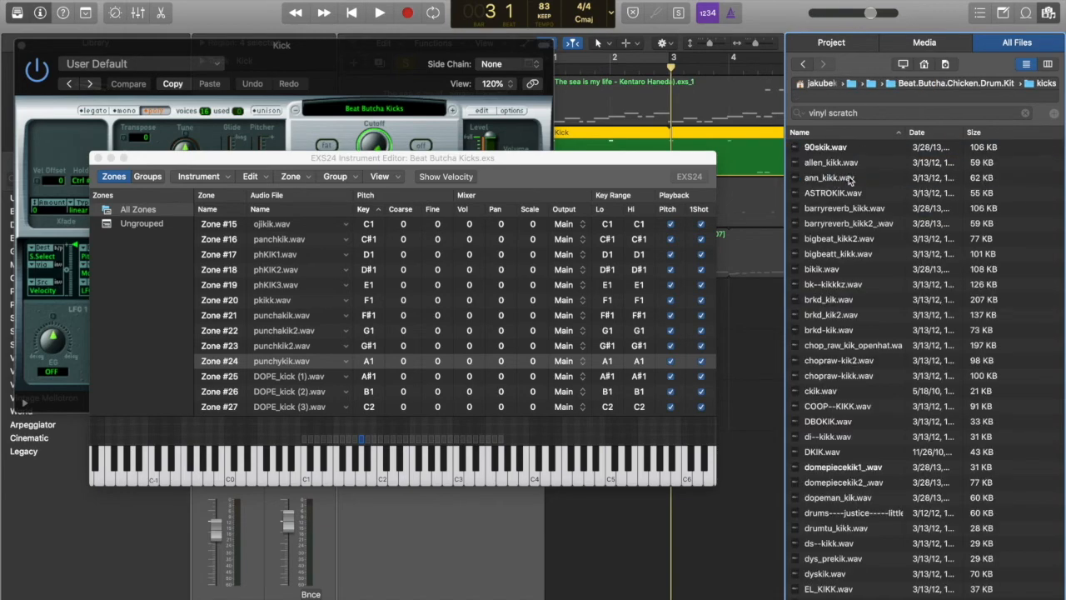
# Add the nine samples from 90skik.wav to bikik.wav to Beat Butcha Kicks as contiguous one-note zones starting at C0
pyautogui.click(862, 148)
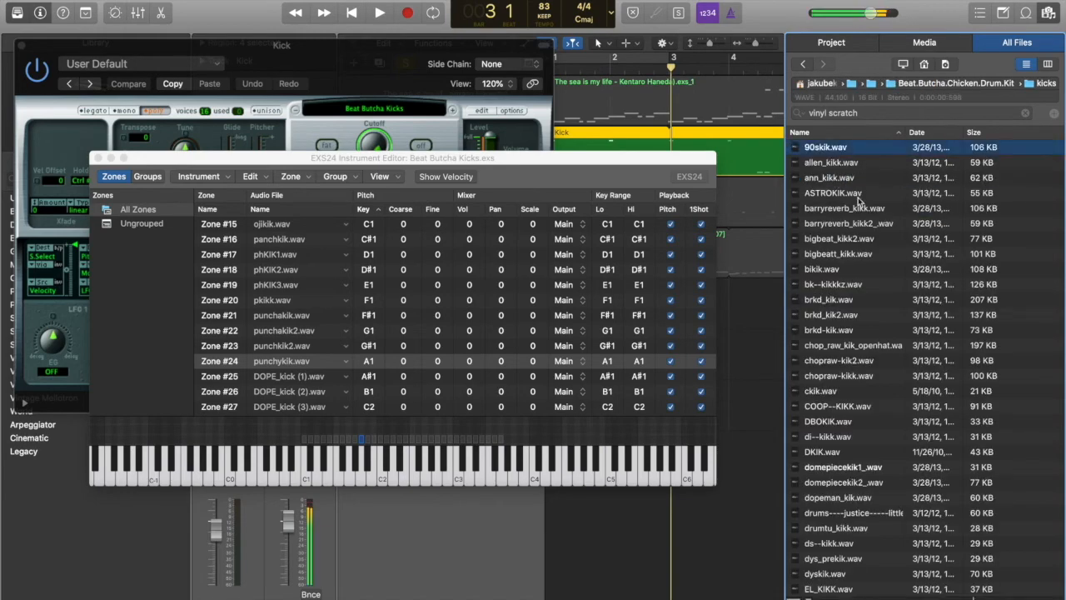
pyautogui.keyDown('shift'); pyautogui.click(855, 271); pyautogui.keyUp('shift')
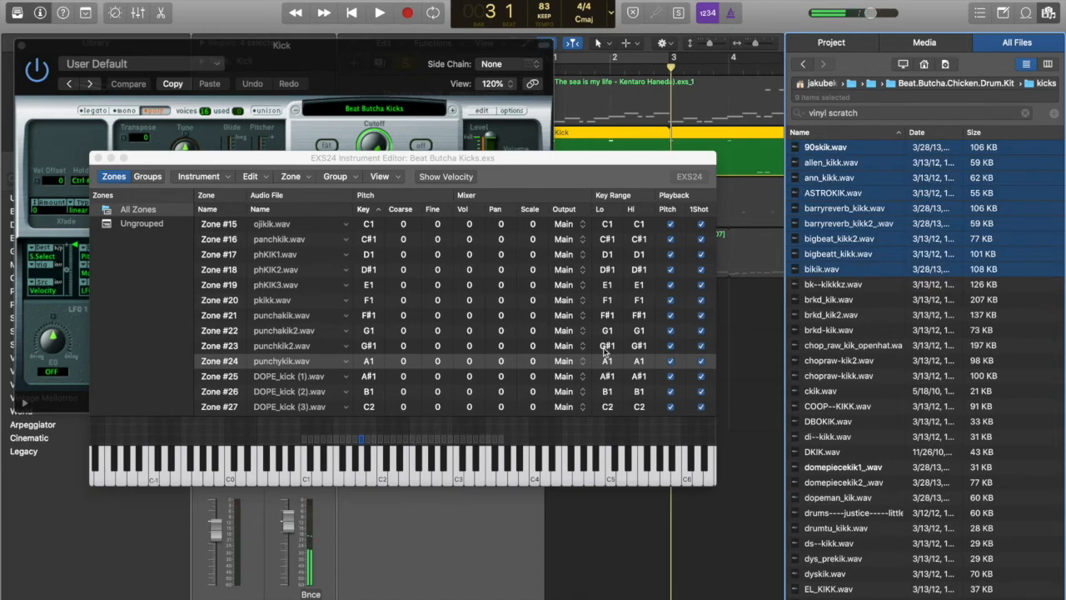
pyautogui.moveTo(863, 150); pyautogui.dragTo(636, 219)
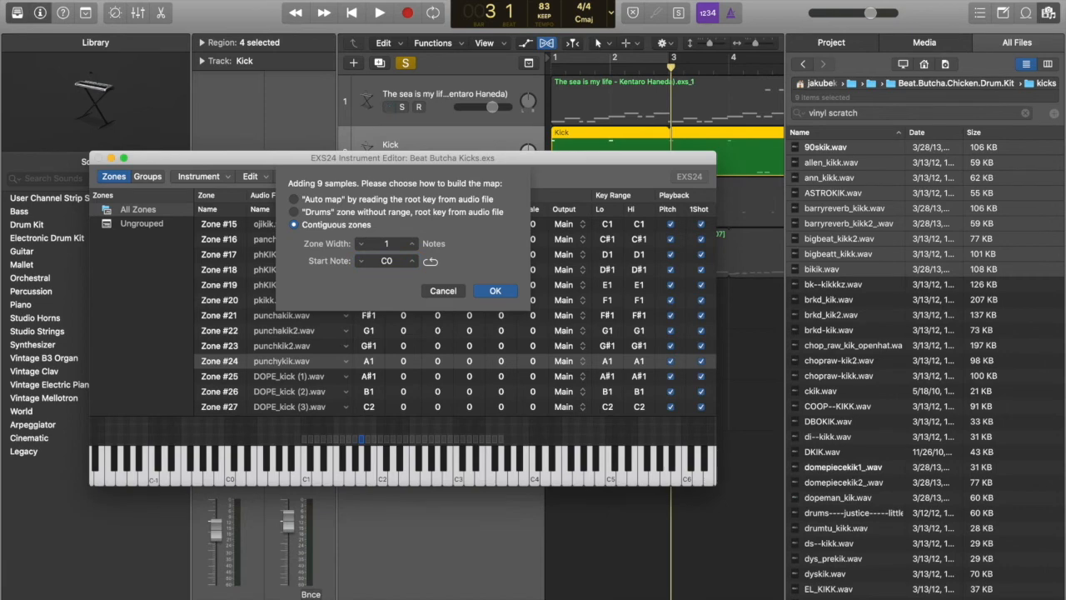
pyautogui.click(494, 291)
pyautogui.scroll(-10, 405, 289)
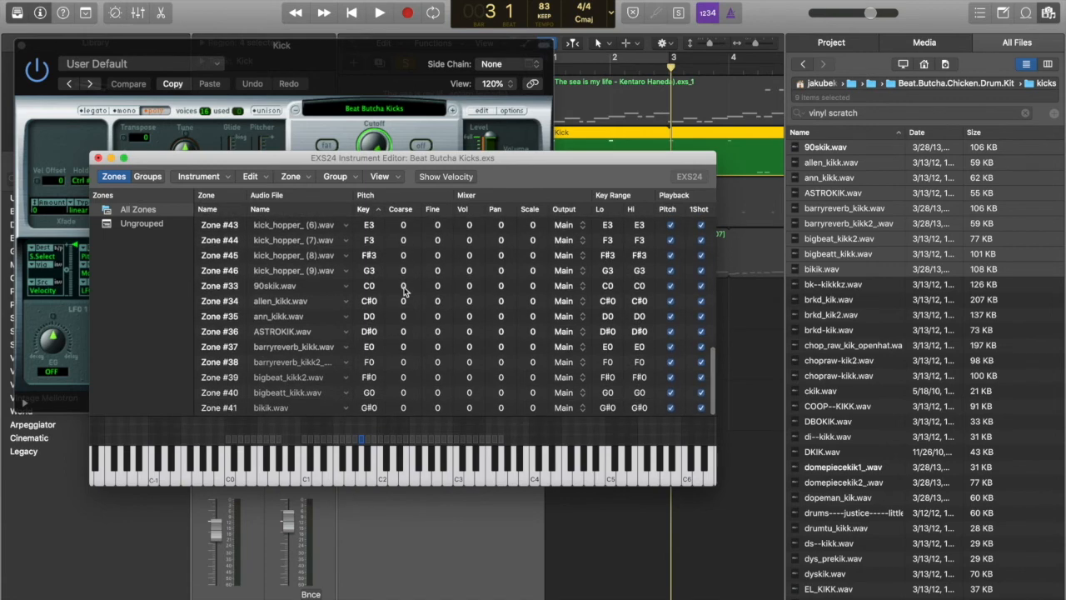
# Lower Musical Typing to octave C0, audition the newly added kick zones, and close the on-screen keyboard
pyautogui.press('super+k')
pyautogui.press('z')
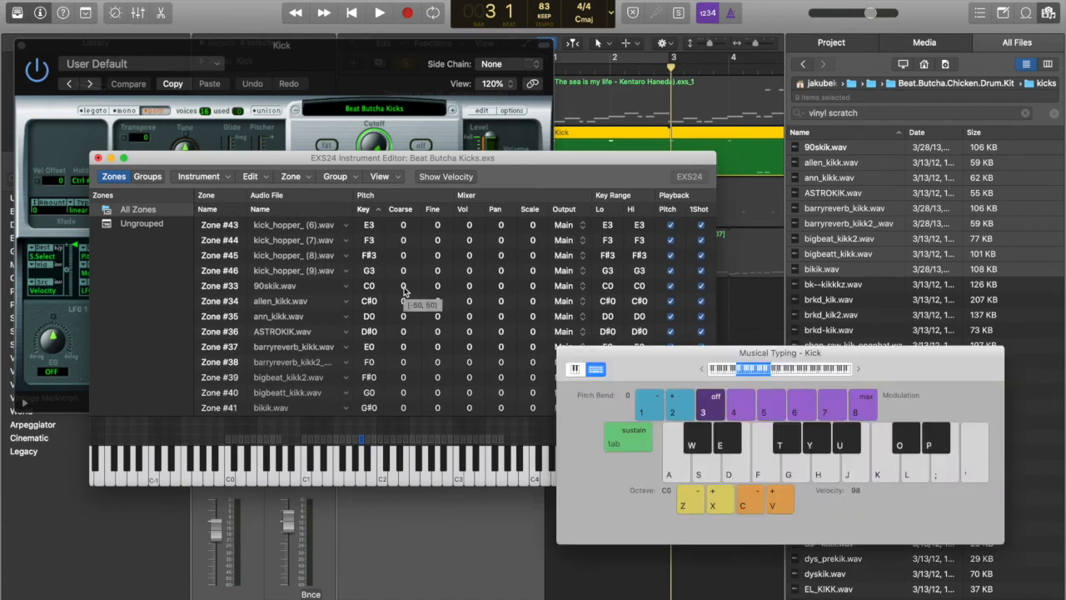
pyautogui.press('a')
pyautogui.press('a')
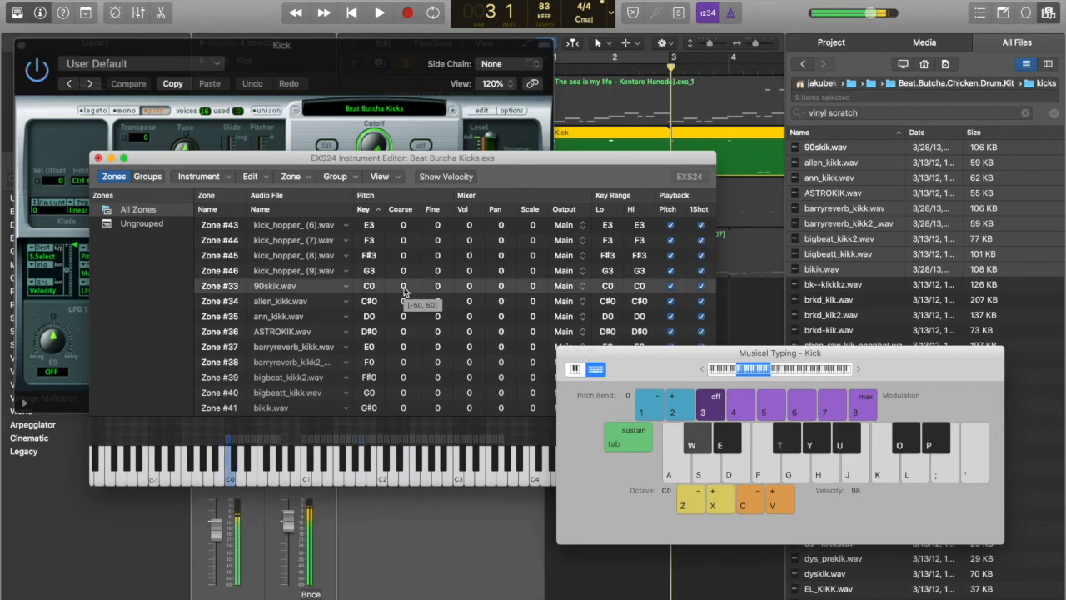
pyautogui.press('s')
pyautogui.press('e')
pyautogui.press('d')
pyautogui.press('f')
pyautogui.press('t')
pyautogui.press('a')
pyautogui.press('a')
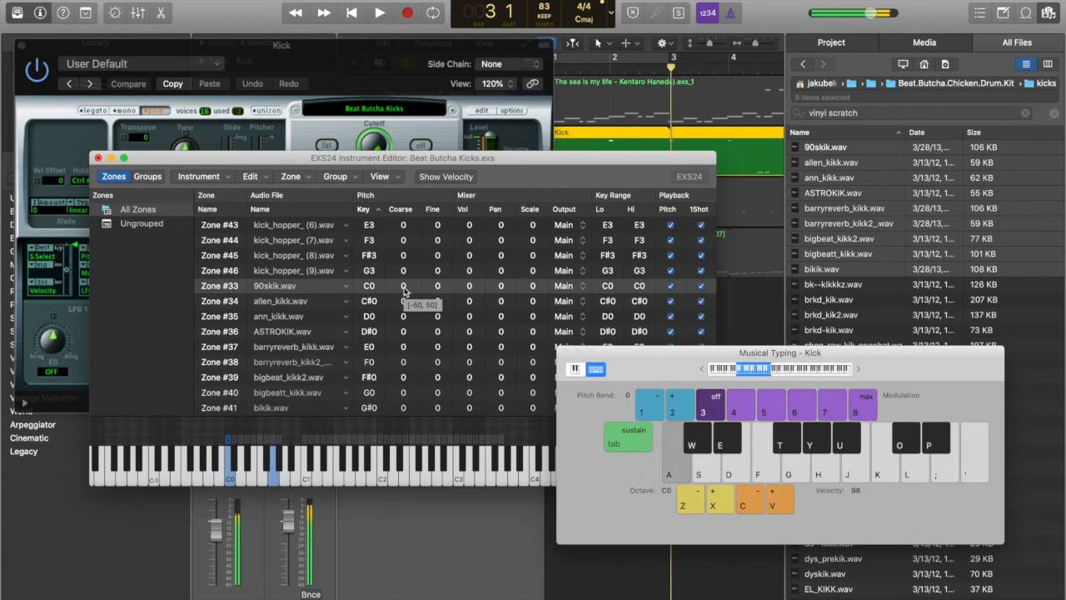
pyautogui.press('super+k')
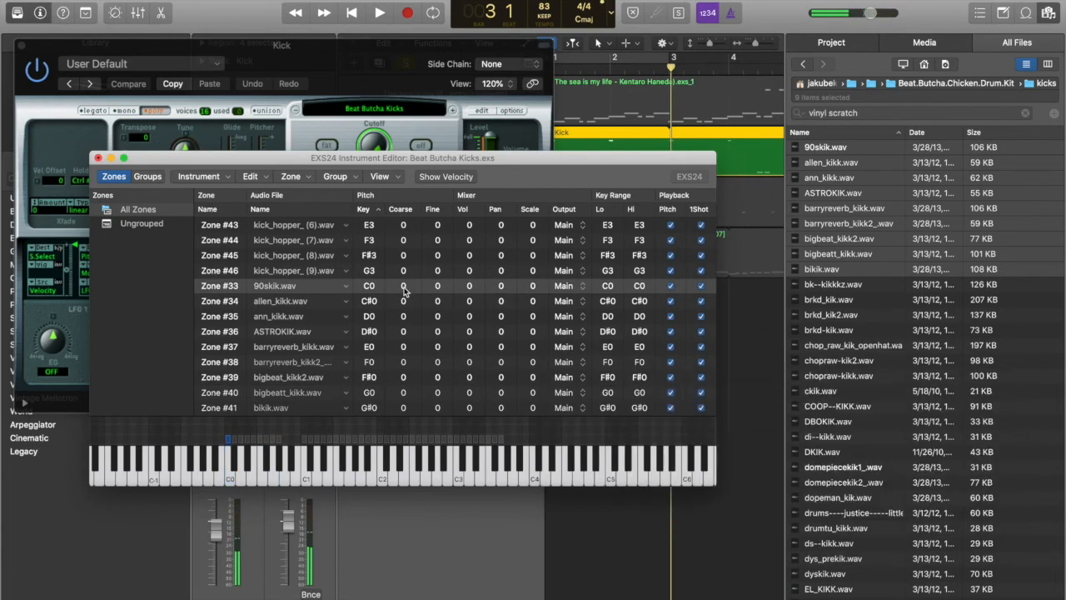
# Close the instrument editor without saving the changes to Beat Butcha Kicks.exs, and close the Kick track's EXS24 window
pyautogui.click(98, 159)
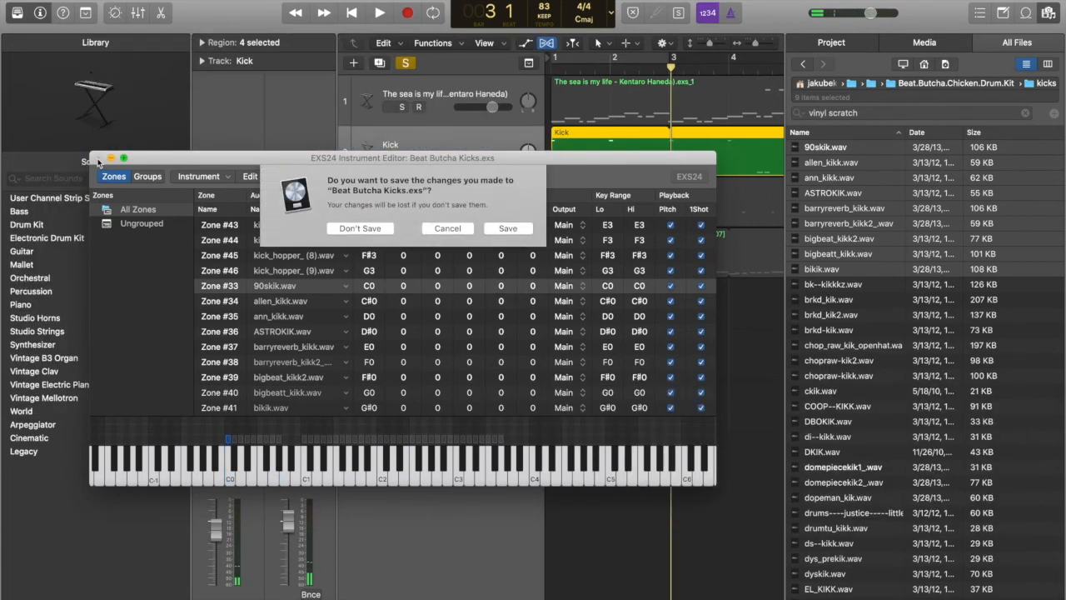
pyautogui.click(371, 232)
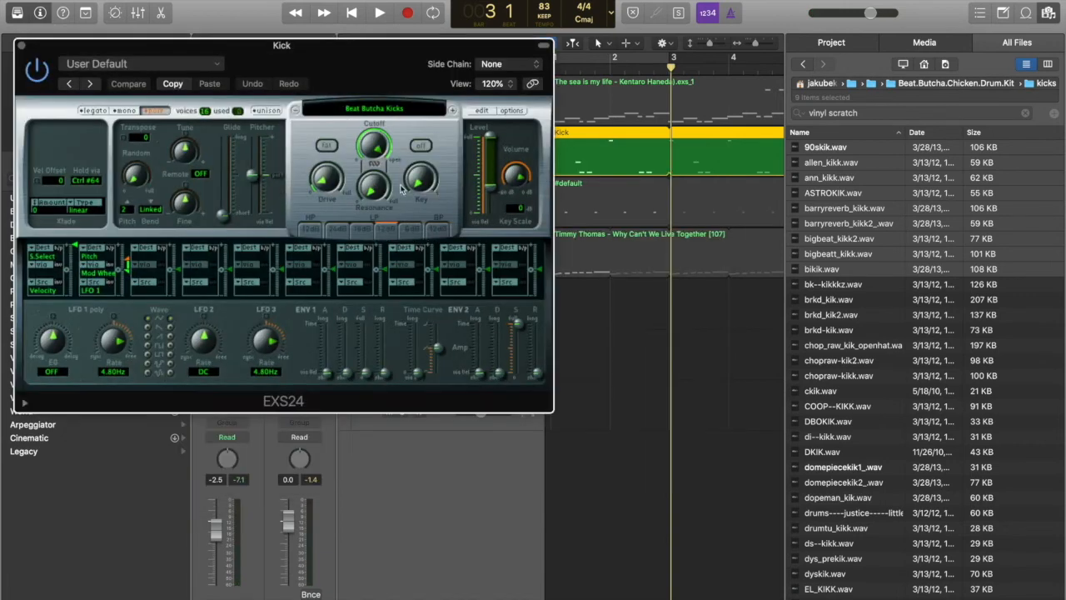
pyautogui.click(22, 46)
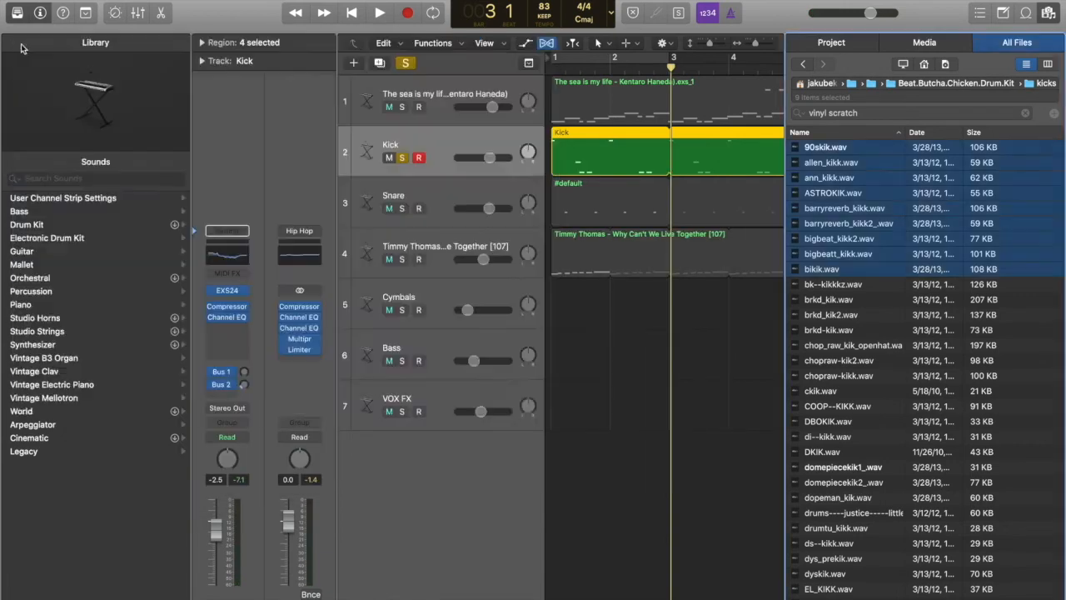
# Switch the solo from Kick to Snare and open the Snare track's EXS24 instrument
pyautogui.click(433, 194)
pyautogui.click(400, 159)
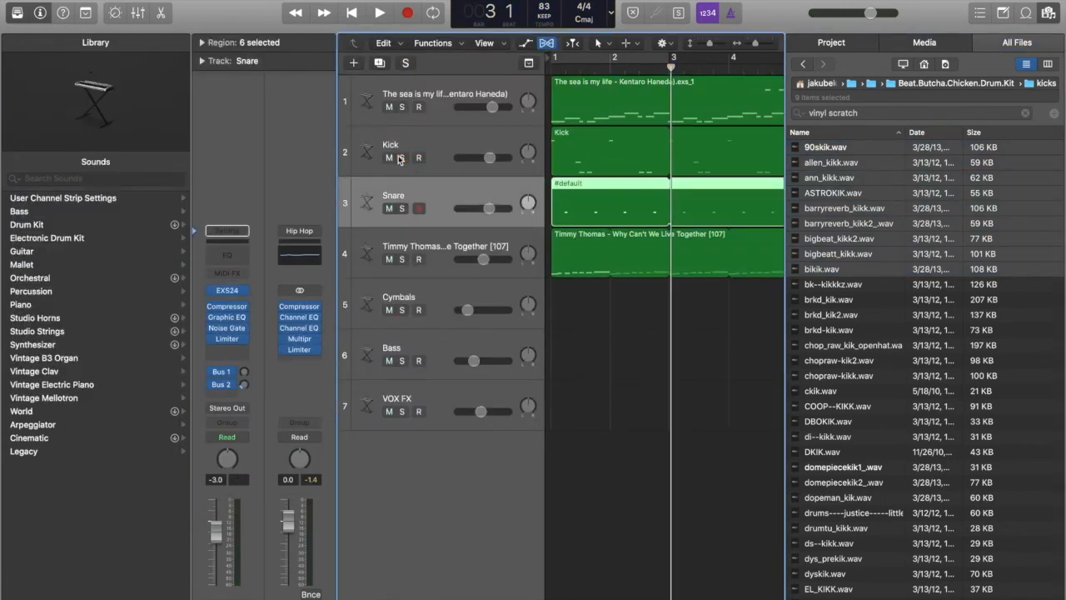
pyautogui.click(401, 209)
pyautogui.click(225, 290)
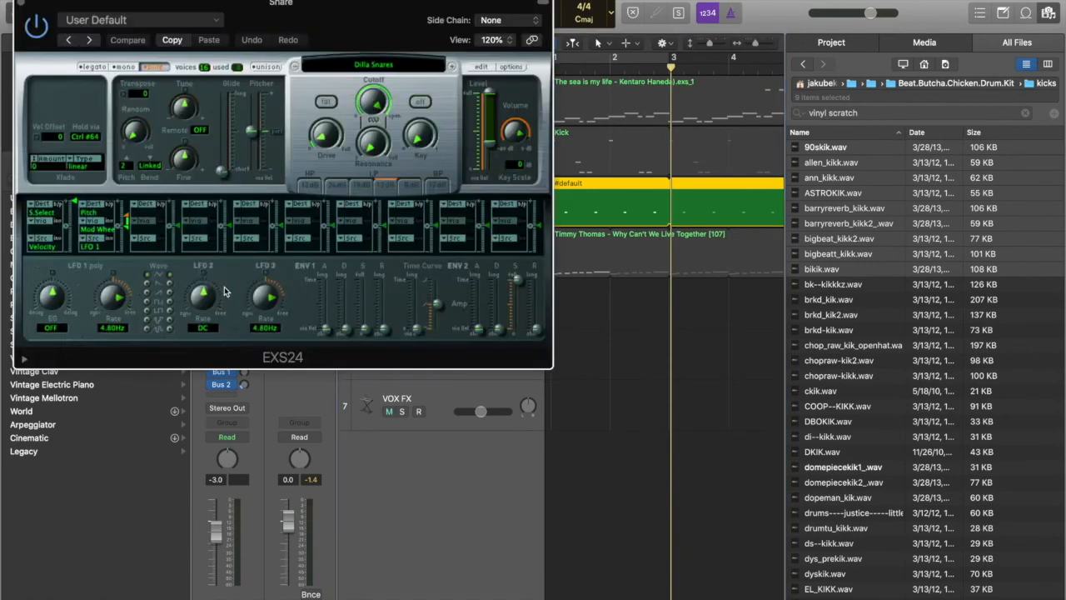
# Raise Musical Typing one octave and audition the Dilla Snares one-shot samples
pyautogui.press('super+k')
pyautogui.press('x')
pyautogui.press('s')
pyautogui.press('d')
pyautogui.press('d')
pyautogui.press('k')
pyautogui.press('l')
pyautogui.press('h')
pyautogui.press('j')
pyautogui.press('h')
pyautogui.press('g')
pyautogui.press('f')
pyautogui.press('a')
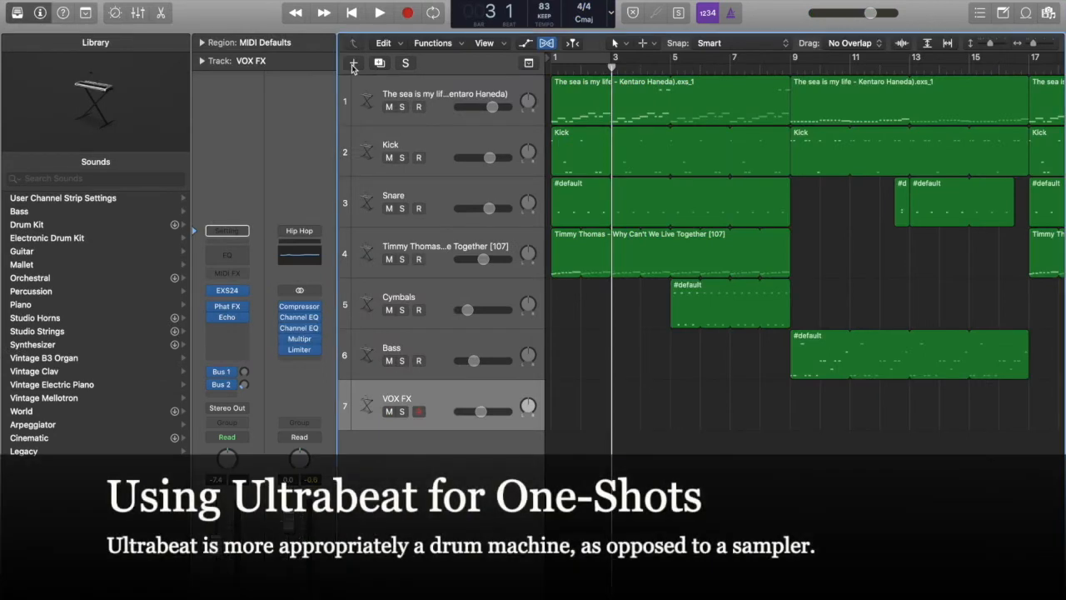
# Add a new software instrument track below VOX FX
pyautogui.click(346, 43)
pyautogui.click(722, 191)
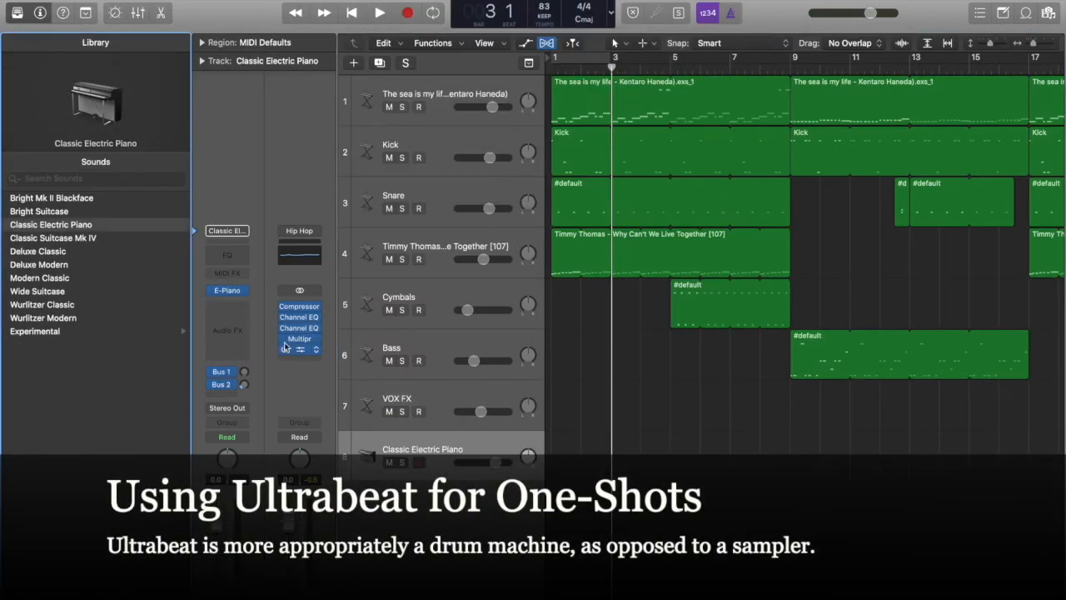
# Replace the new track's electric piano with the stereo version of Ultrabeat and bring up Musical Typing
pyautogui.click(245, 293)
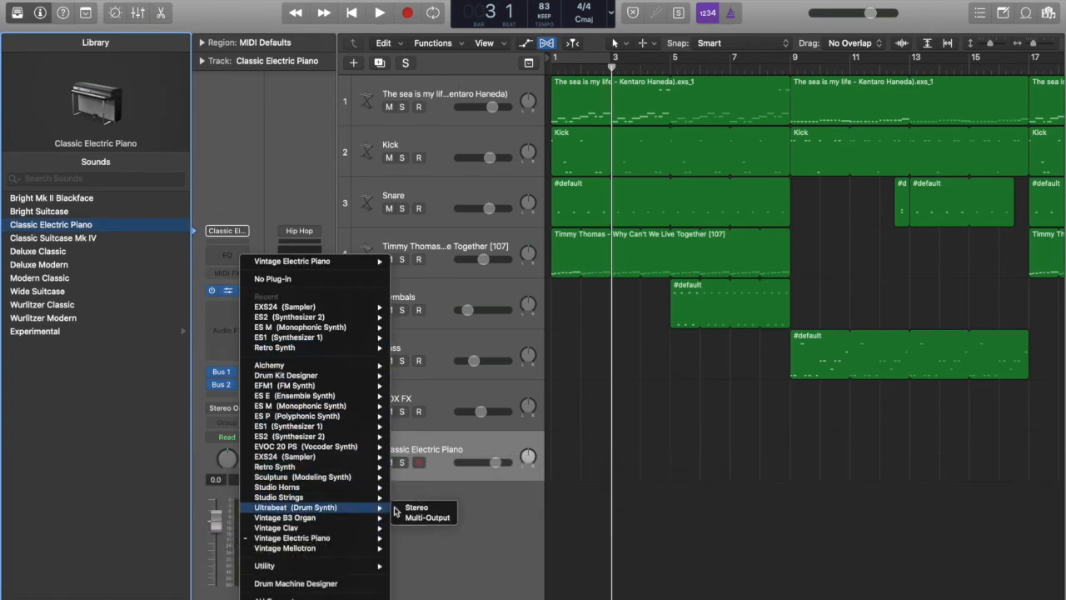
pyautogui.click(414, 507)
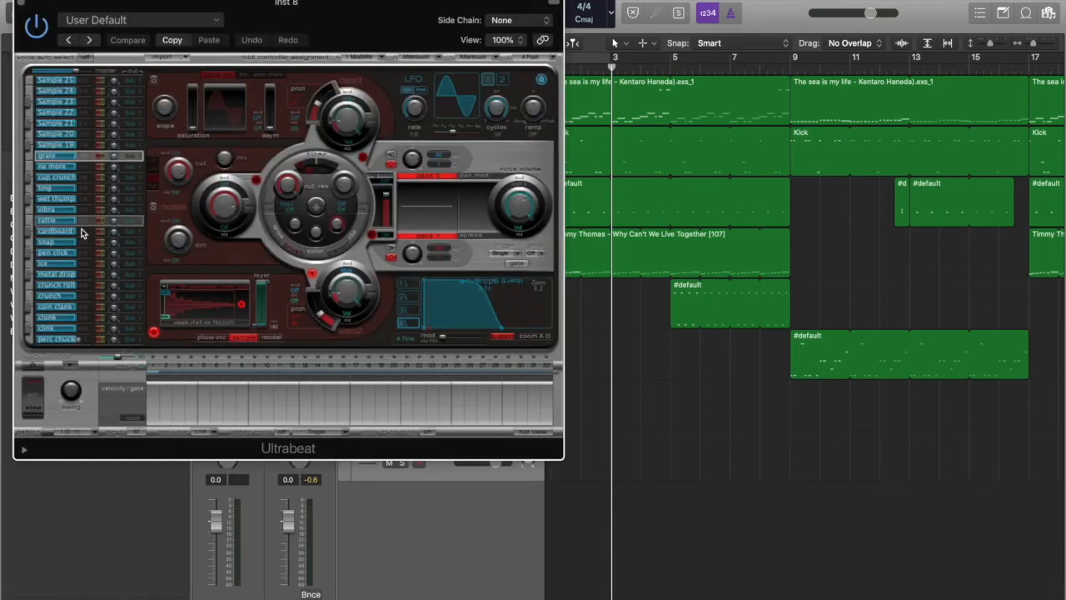
pyautogui.press('super+k')
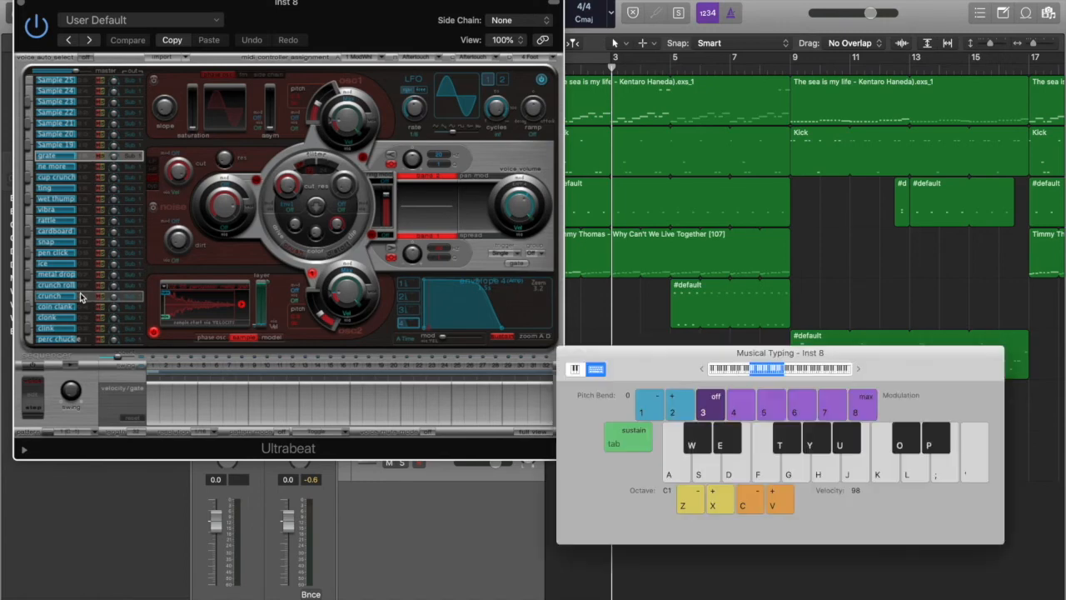
# Audition the sounds of the User Default kit in Ultrabeat across neighbouring notes
pyautogui.press('a')
pyautogui.press('w')
pyautogui.press('s')
pyautogui.press('e')
pyautogui.press('d')
pyautogui.press('f')
pyautogui.press('t')
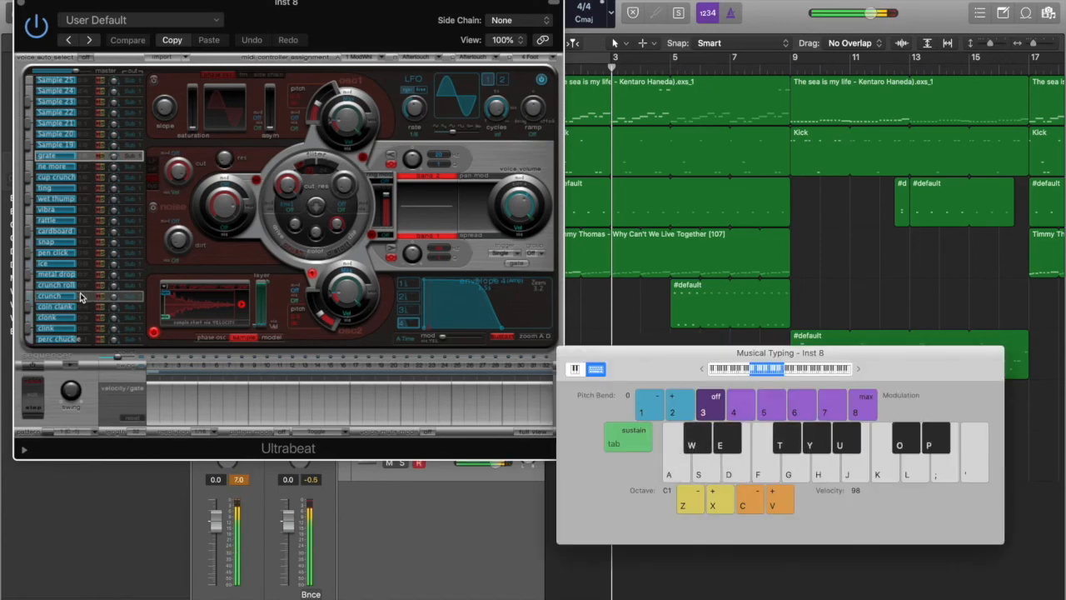
# Load the Psymun 1 preset in Ultrabeat and audition a few of its sounds
pyautogui.click(155, 23)
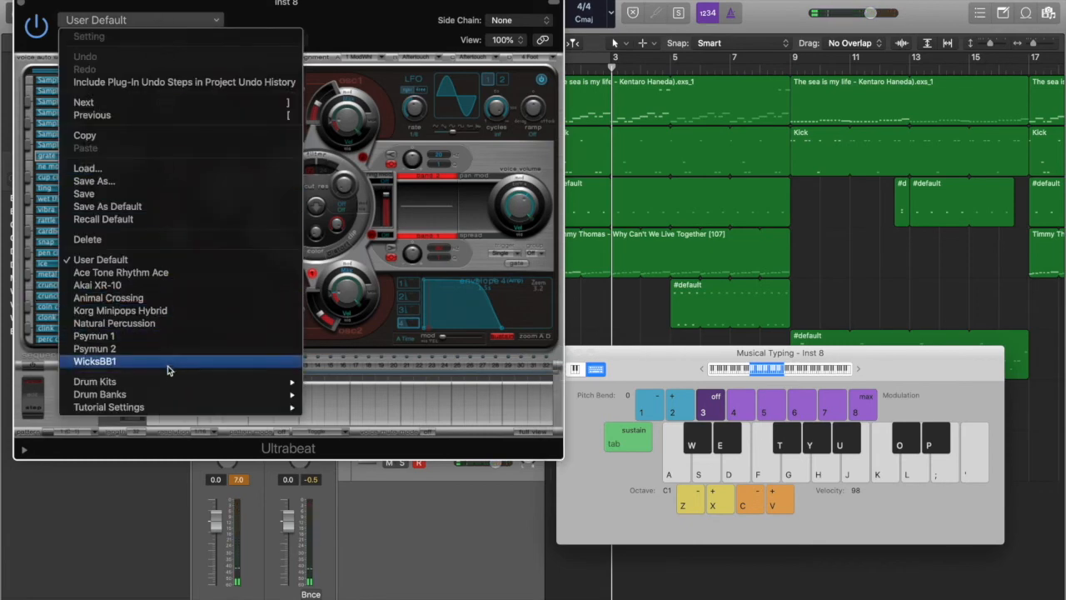
pyautogui.click(165, 338)
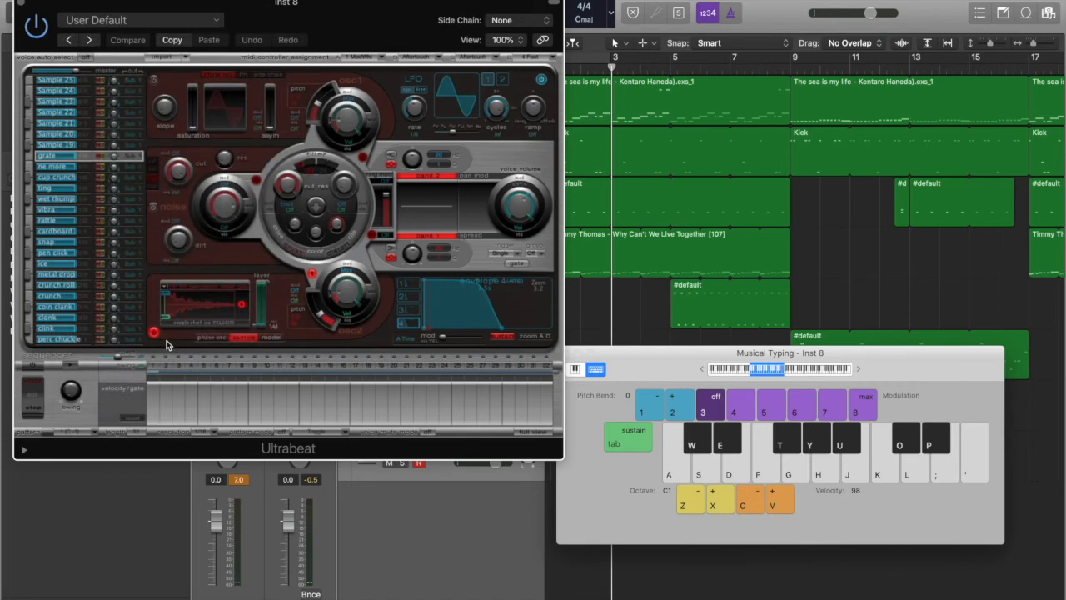
pyautogui.press('a')
pyautogui.press('d')
pyautogui.press('f')
pyautogui.press('f')
# Load the Drag & Drop Samples drum kit in Ultrabeat and test its empty sample slots
pyautogui.click(196, 18)
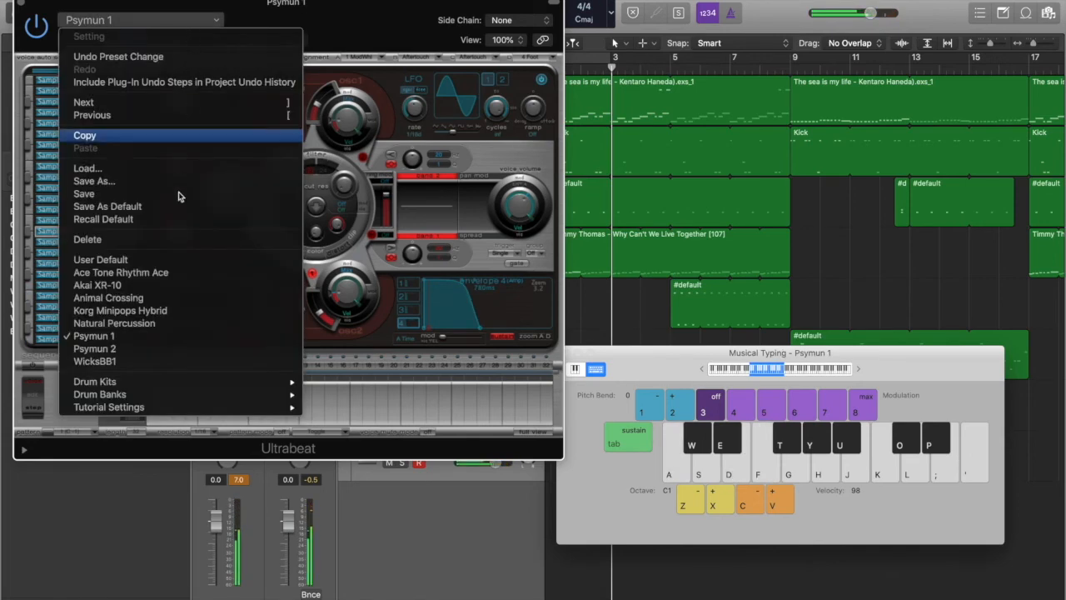
pyautogui.moveTo(202, 381)
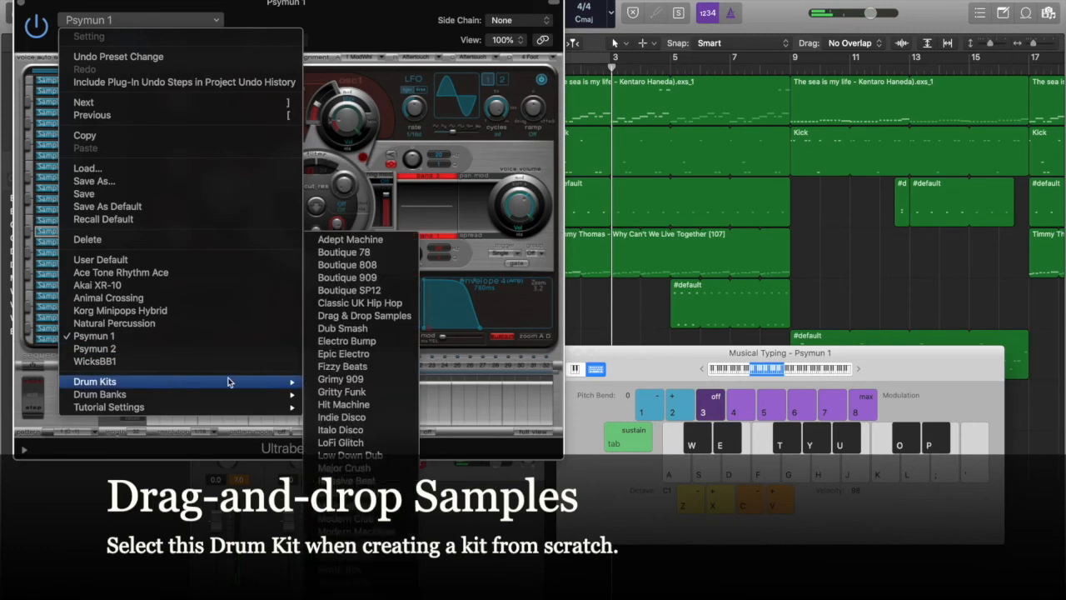
pyautogui.click(361, 322)
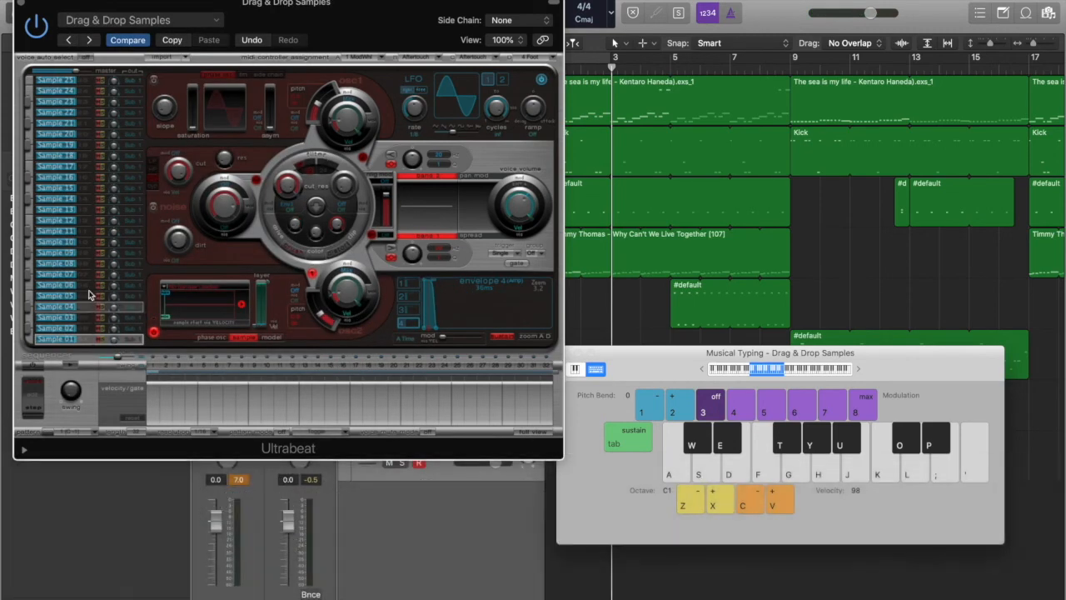
pyautogui.press('t')
pyautogui.press('a')
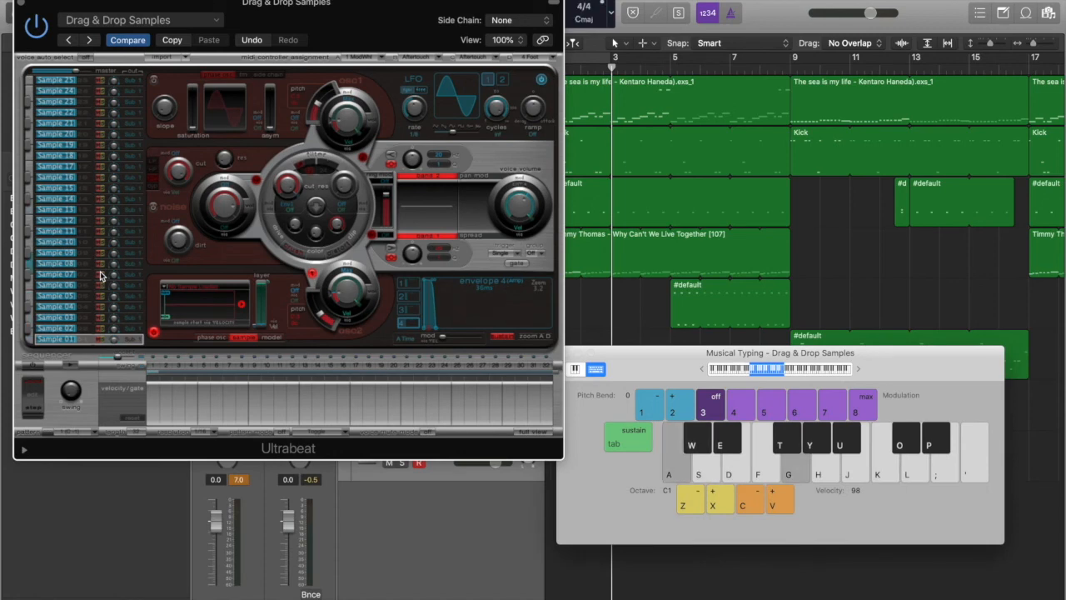
# Start loading a sample into the Sample 01 slot and browse to the SAMPLES folder in the home directory
pyautogui.click(47, 331)
pyautogui.click(49, 337)
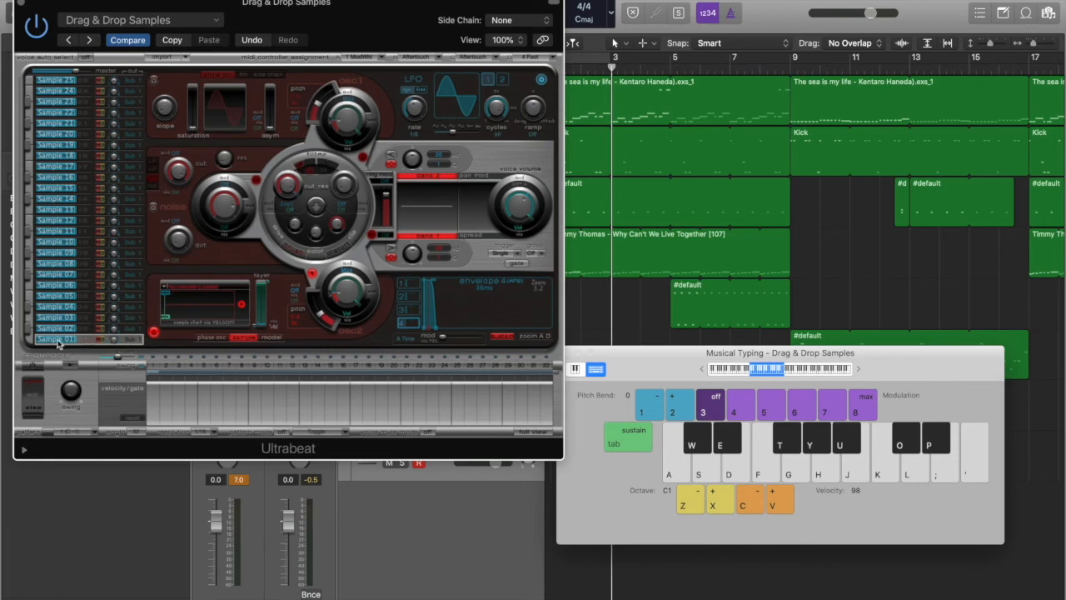
pyautogui.click(167, 289)
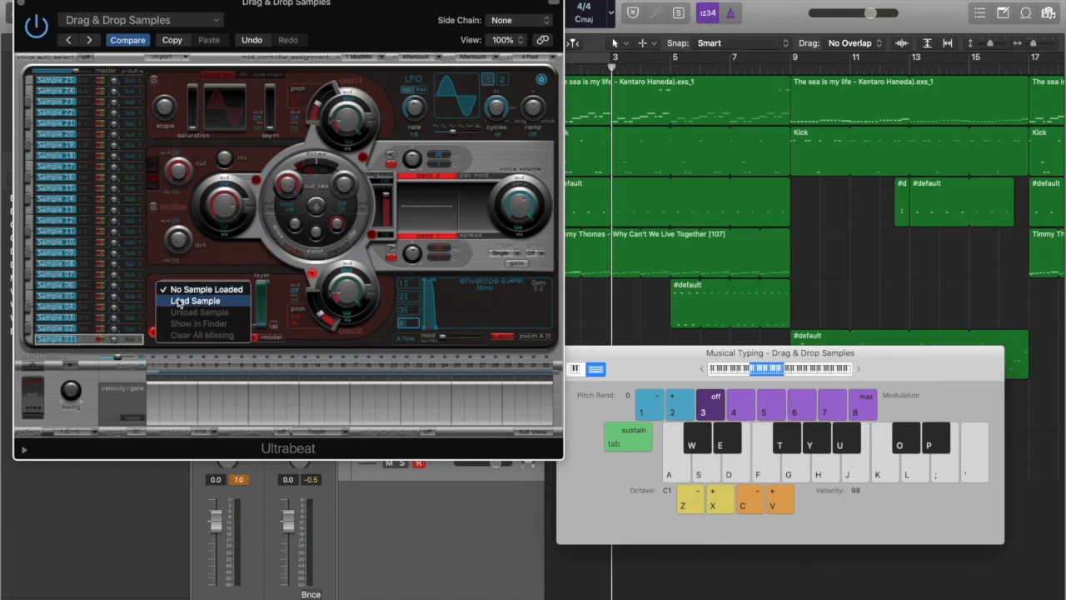
pyautogui.click(180, 301)
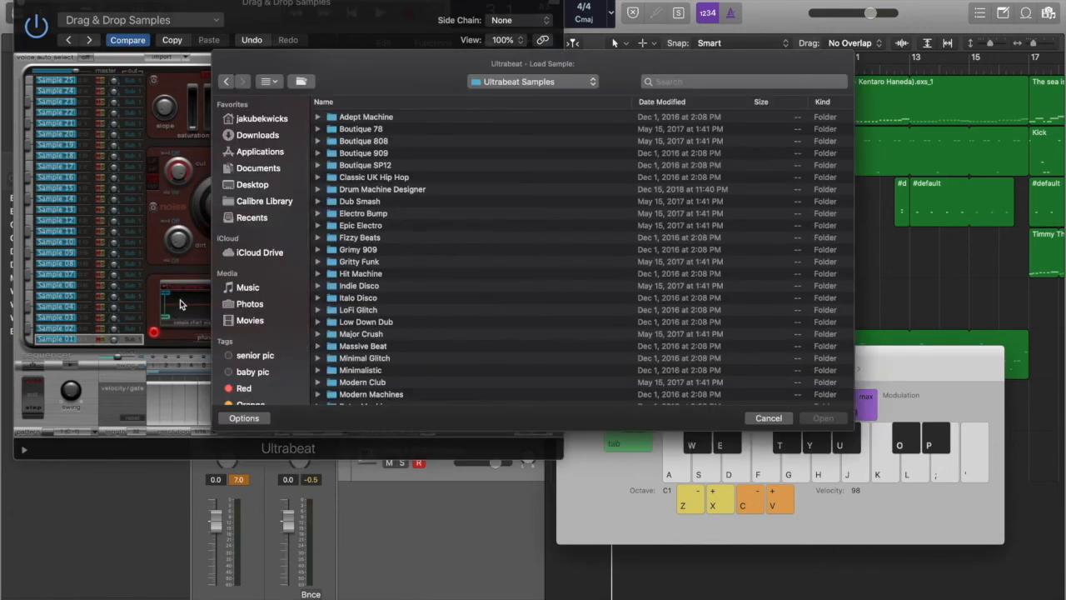
pyautogui.click(264, 119)
pyautogui.doubleClick(356, 287)
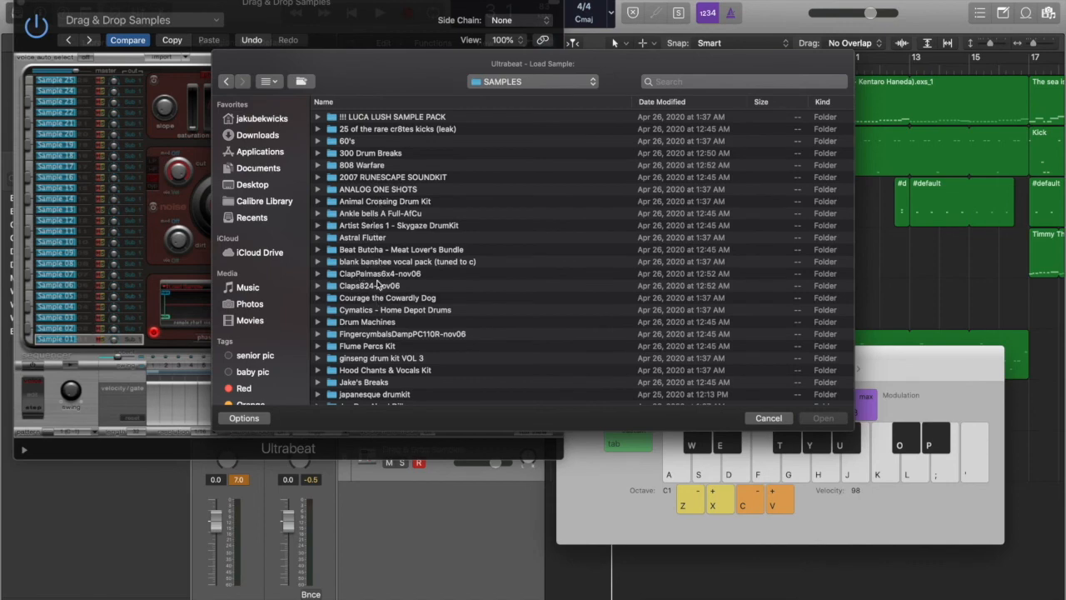
# Load gin$eng kick 1.wav from the kicks folder of ginseng drum kit VOL 3 into Sample 01
pyautogui.scroll(-5, 373, 314)
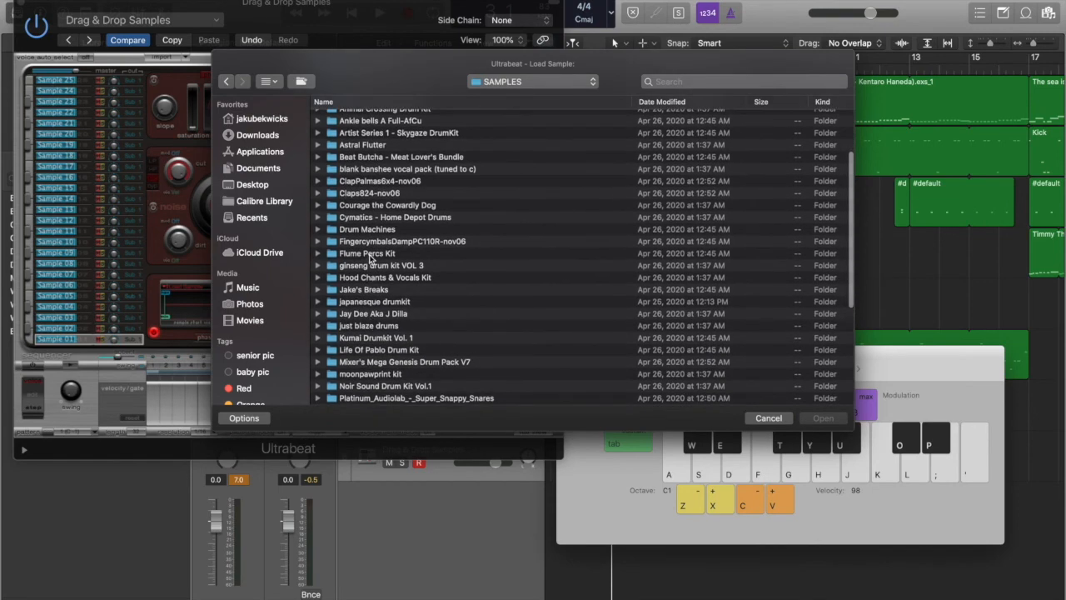
pyautogui.doubleClick(368, 264)
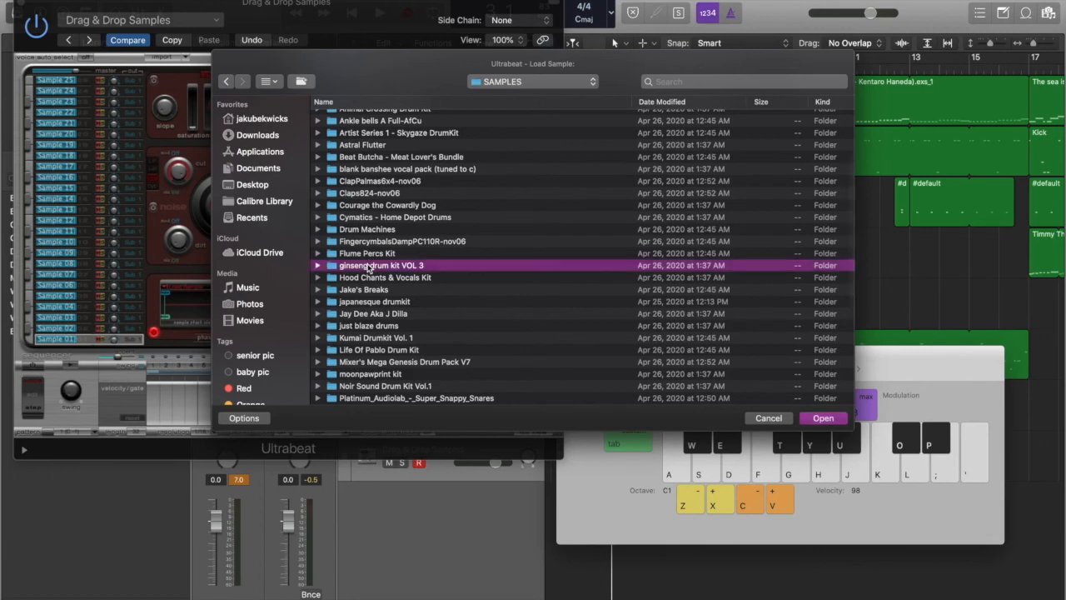
pyautogui.click(371, 165)
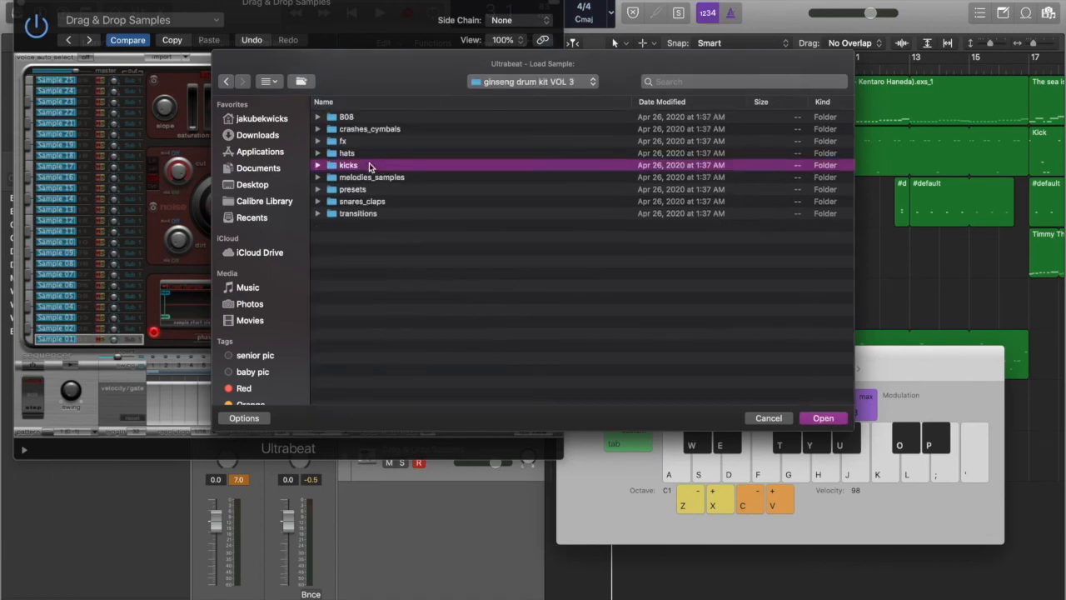
pyautogui.doubleClick(371, 165)
pyautogui.click(403, 118)
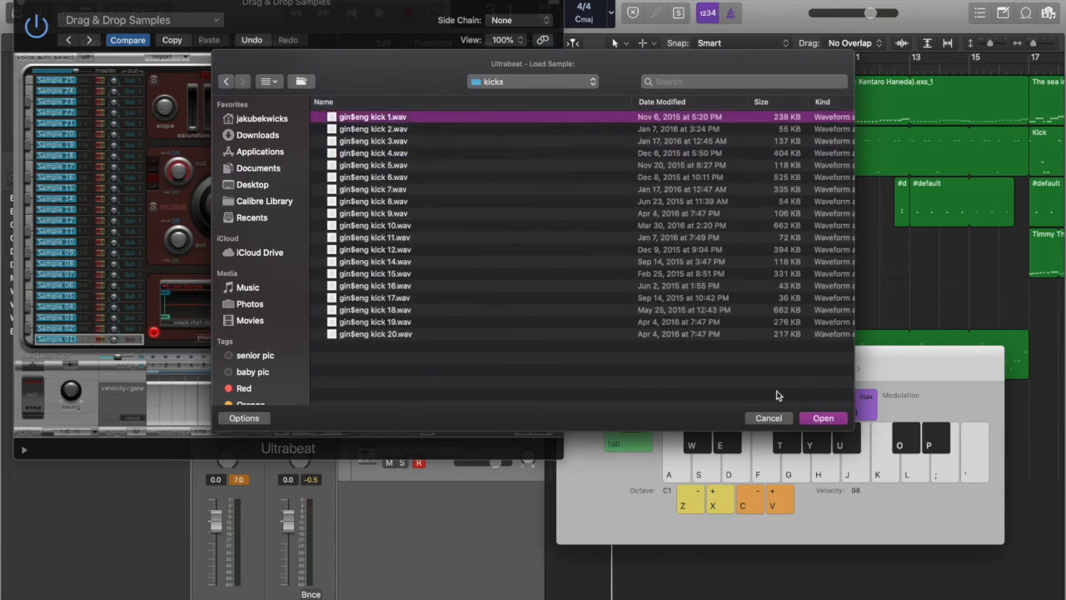
pyautogui.click(822, 418)
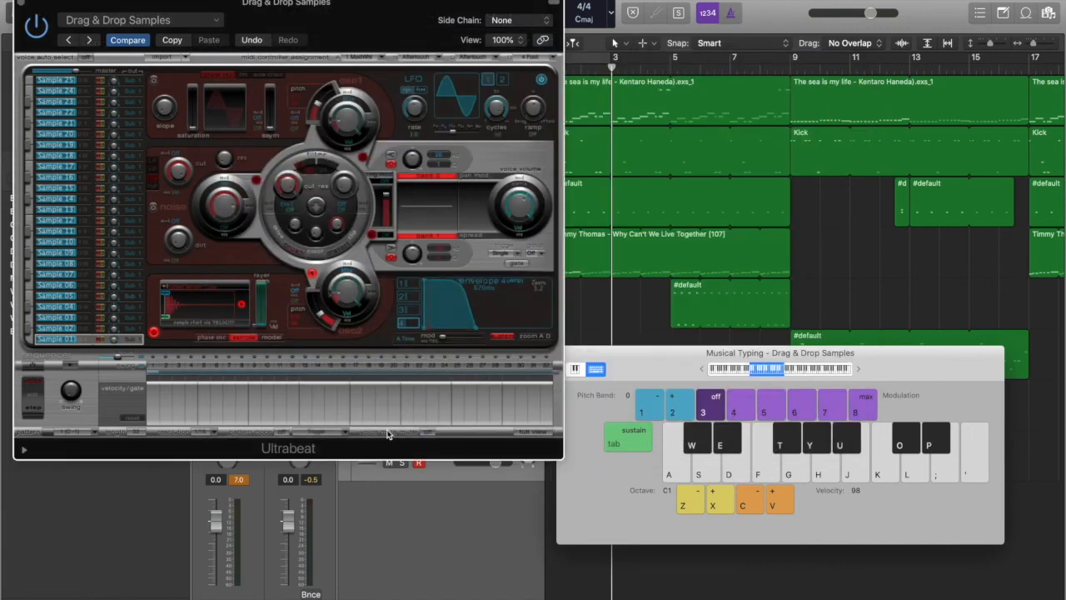
# Audition the kick in Sample 01 both forwards and with reversed playback
pyautogui.press('a')
pyautogui.press('a')
pyautogui.press('a')
pyautogui.press('a')
pyautogui.press('a')
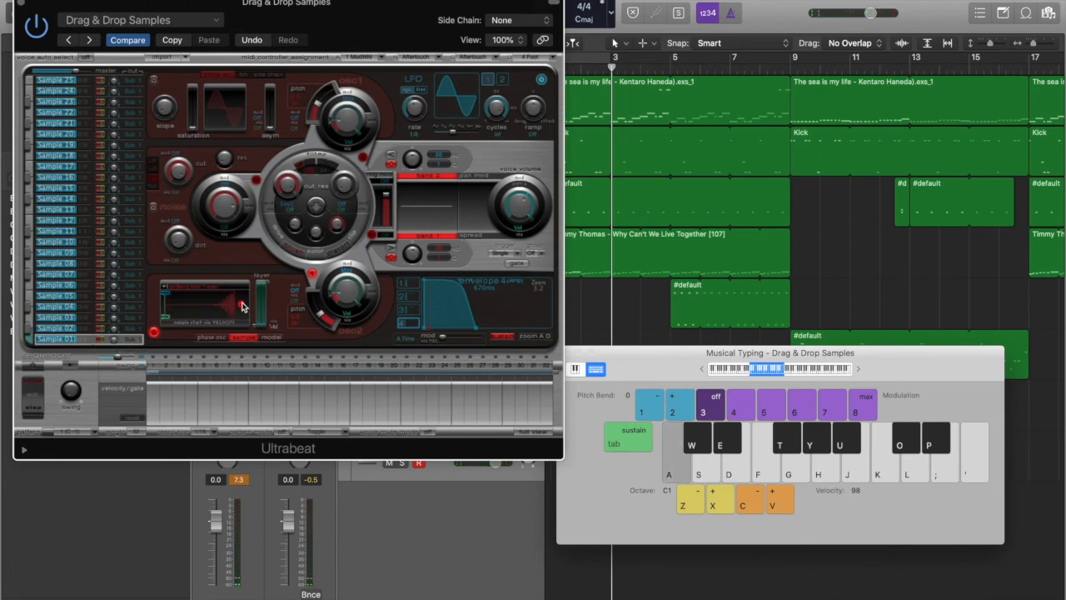
pyautogui.press('a')
pyautogui.press('a')
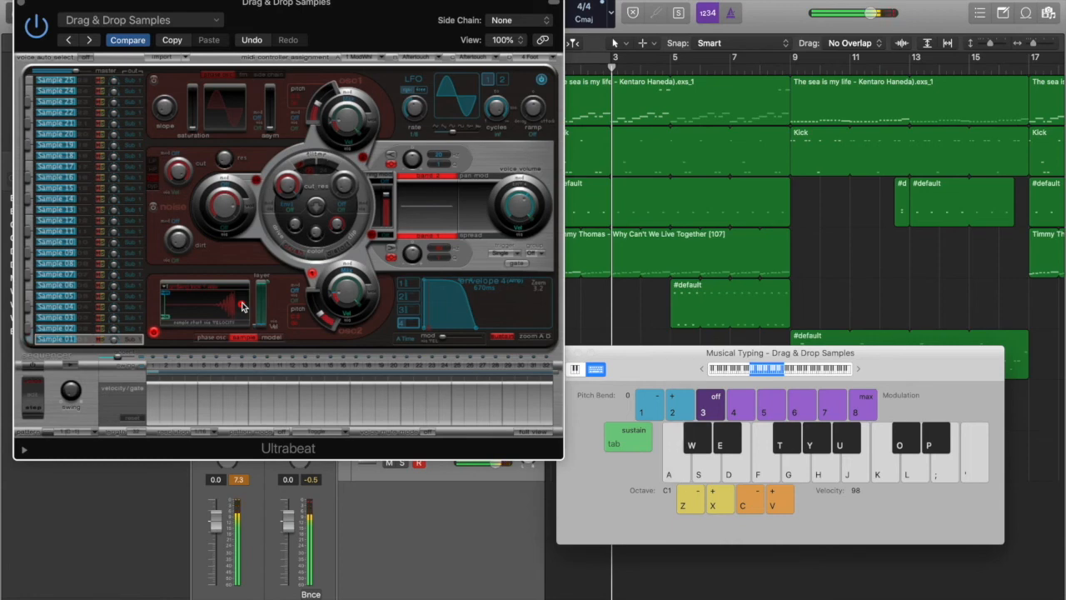
# Try layering the noise generator on the kick, varying its volume, cutoff, resonance and dirt while auditioning
pyautogui.click(153, 206)
pyautogui.press('a')
pyautogui.moveTo(220, 210); pyautogui.dragTo(223, 265)
pyautogui.press('a')
pyautogui.moveTo(178, 173); pyautogui.dragTo(182, 215)
pyautogui.press('a')
pyautogui.moveTo(225, 160); pyautogui.dragTo(218, 112)
pyautogui.press('a')
pyautogui.moveTo(178, 240); pyautogui.dragTo(171, 146)
pyautogui.press('a')
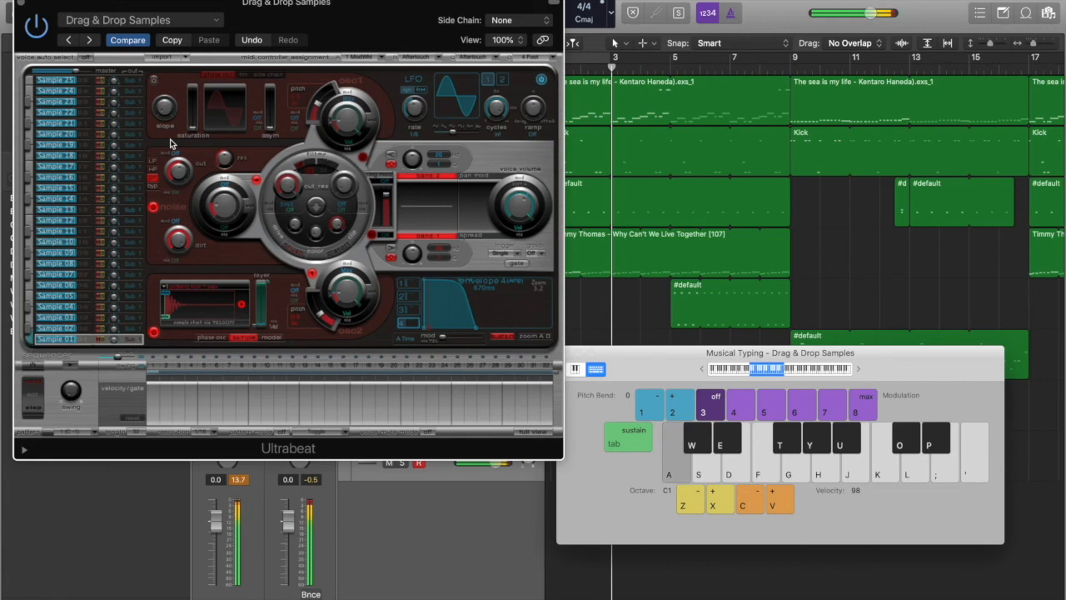
pyautogui.press('a')
pyautogui.press('a')
pyautogui.click(153, 204)
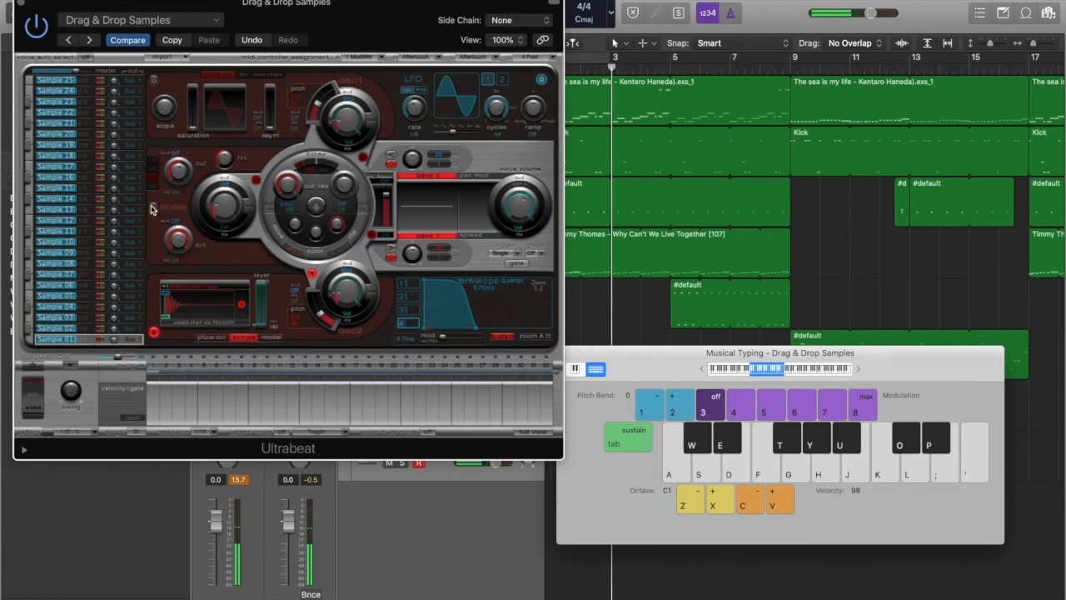
# Try layering oscillator 1 on the kick, adjusting its pitch, slope and saturation while auditioning
pyautogui.click(154, 80)
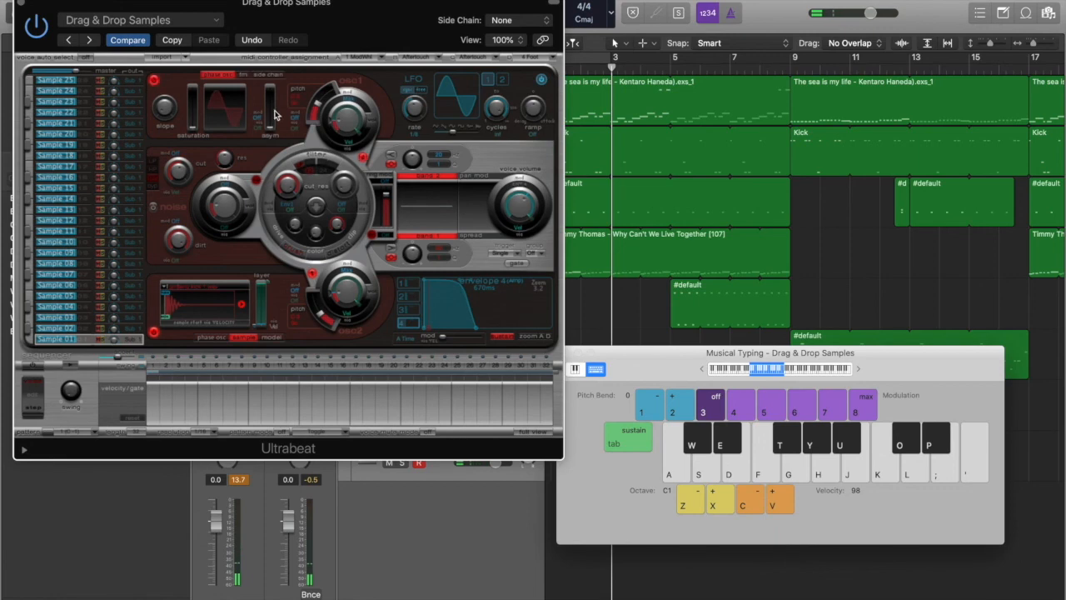
pyautogui.moveTo(314, 103); pyautogui.dragTo(313, 109)
pyautogui.press('a')
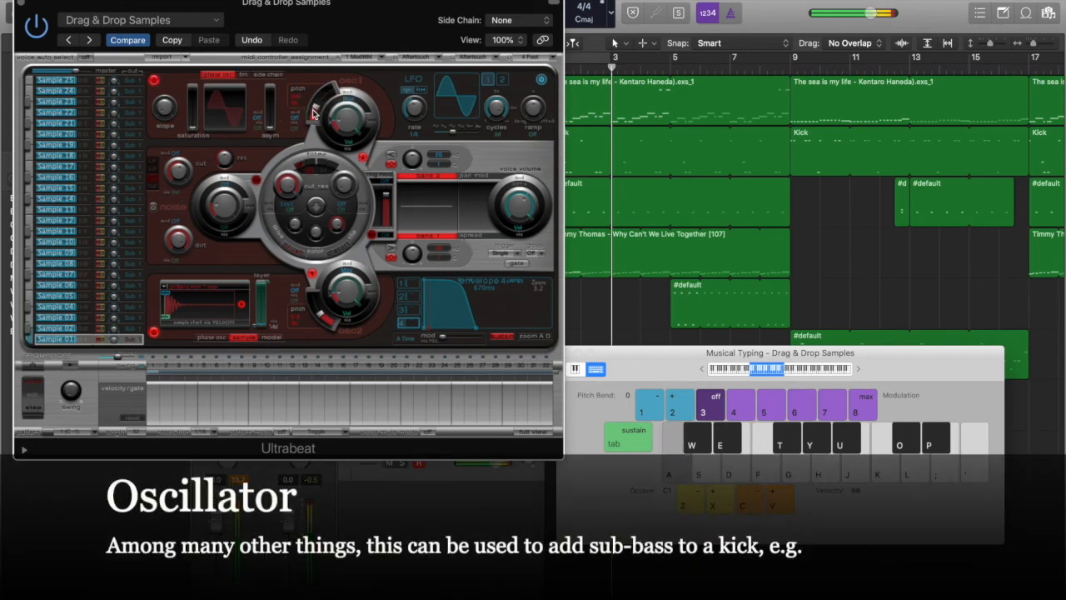
pyautogui.press('a')
pyautogui.moveTo(166, 108); pyautogui.dragTo(165, 80)
pyautogui.press('a')
pyautogui.moveTo(195, 127)
pyautogui.mouseDown()
pyautogui.moveTo(193, 105)
pyautogui.moveTo(191, 138)
pyautogui.mouseUp()
pyautogui.press('a')
pyautogui.press('a')
pyautogui.press('a')
pyautogui.press('a')
pyautogui.press('a')
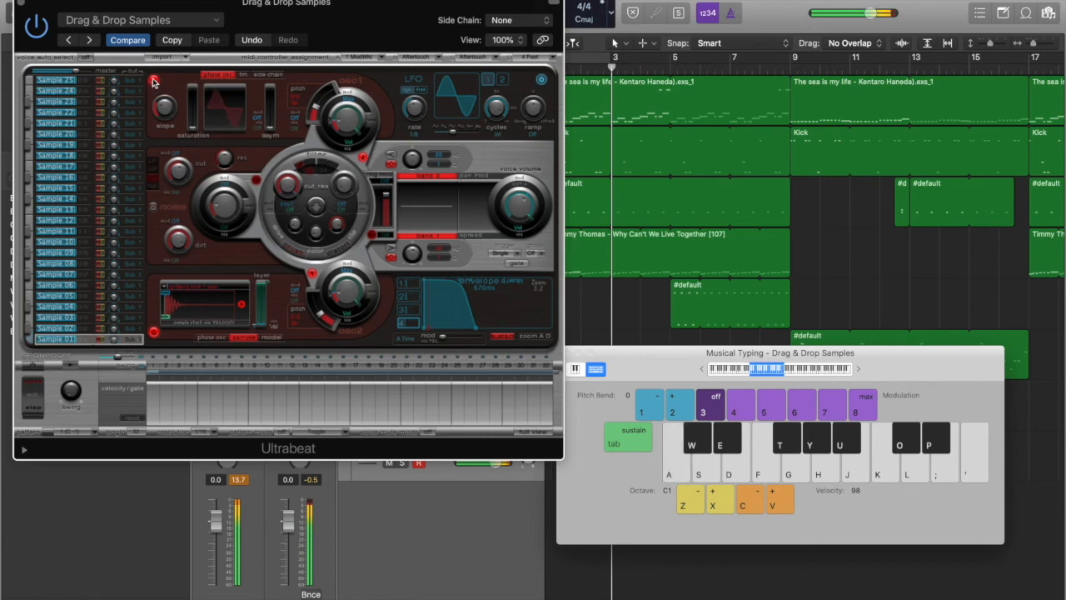
pyautogui.click(154, 82)
# Enable Ultrabeat's filter for the kick and adjust its cutoff while auditioning the sound
pyautogui.click(315, 157)
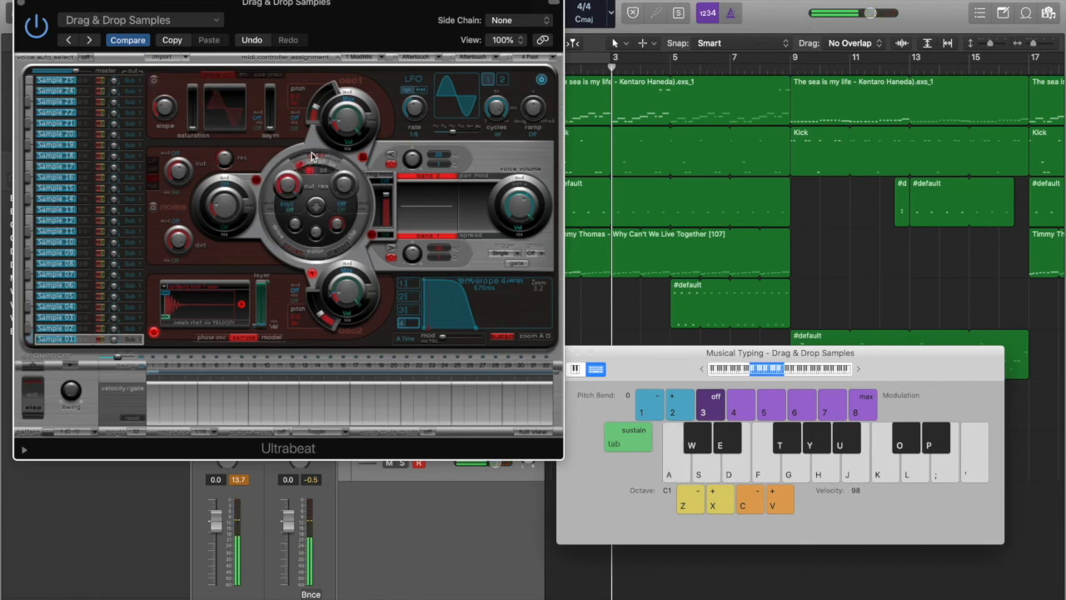
pyautogui.press('a')
pyautogui.press('a')
pyautogui.press('a')
pyautogui.press('a')
pyautogui.moveTo(289, 185)
pyautogui.mouseDown()
pyautogui.moveTo(290, 253)
pyautogui.moveTo(283, 178)
pyautogui.mouseUp()
pyautogui.press('a')
pyautogui.press('a')
pyautogui.press('a')
pyautogui.press('a')
pyautogui.press('a')
pyautogui.press('a')
pyautogui.press('a')
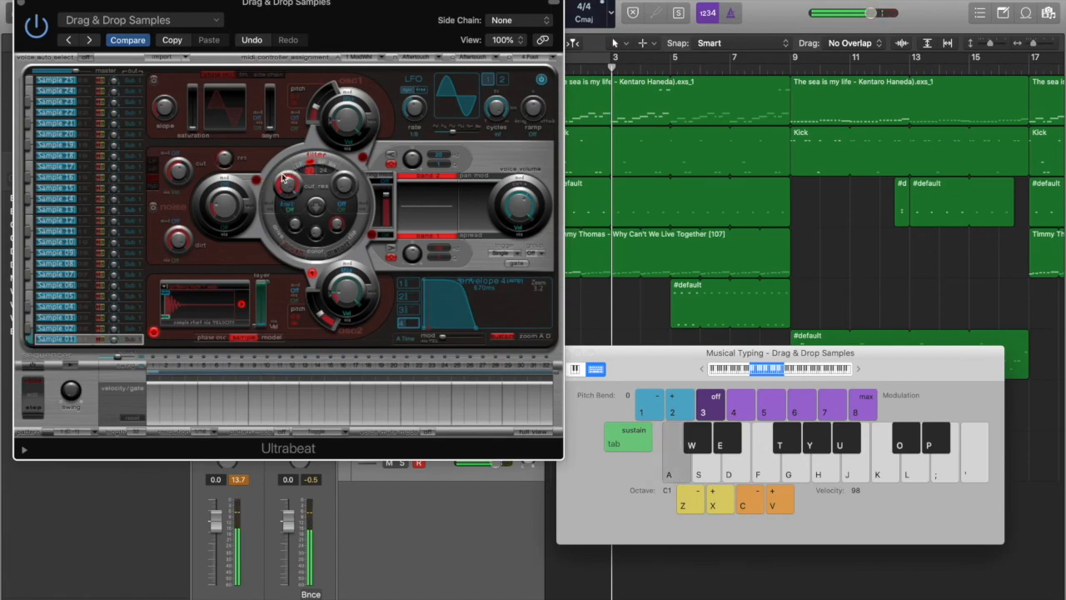